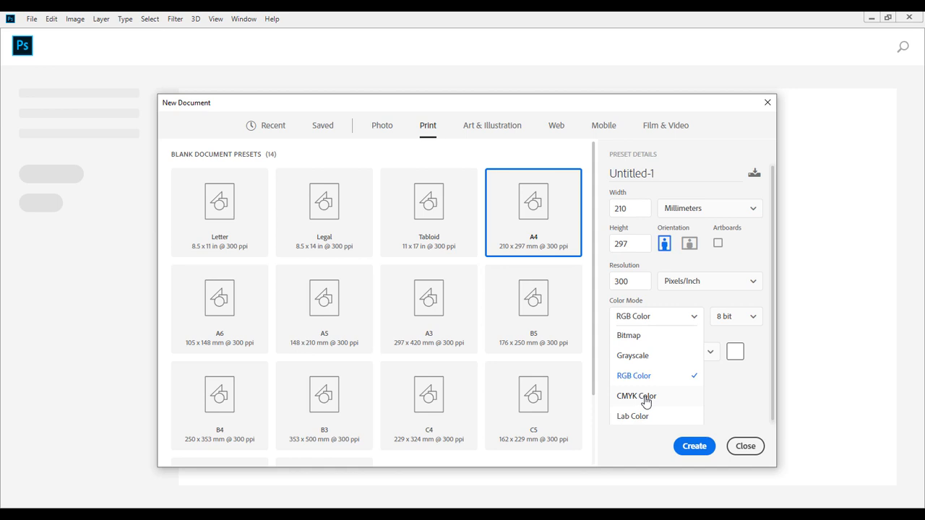
Create a new A4 print document in CMYK Color mode.
click(645, 399)
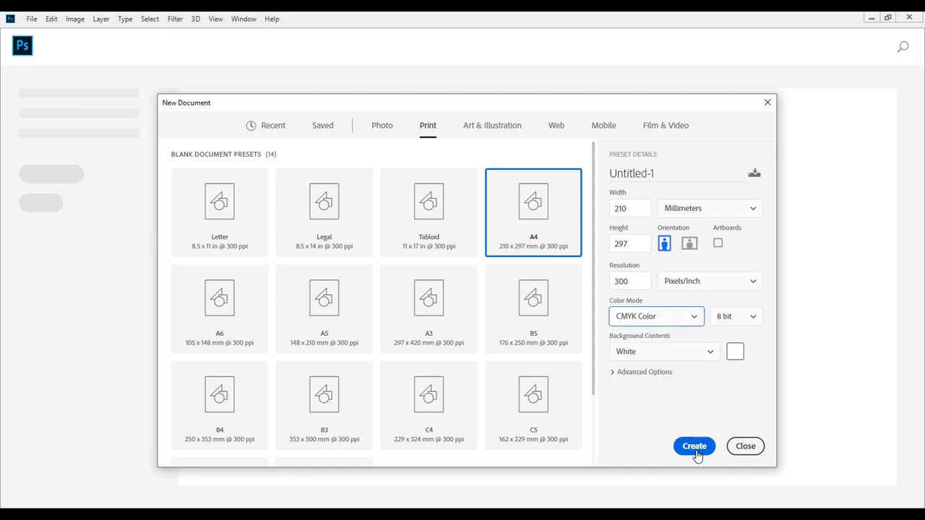
click(694, 447)
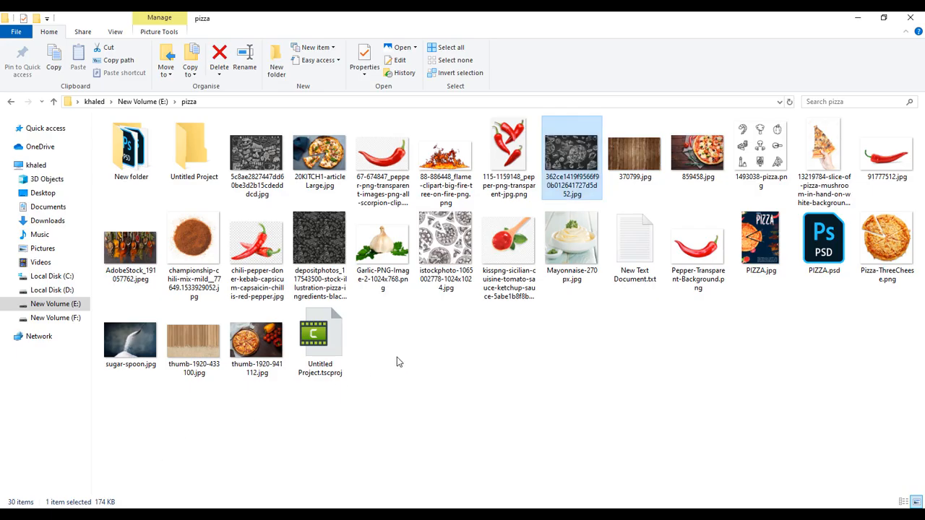
Place the wood texture image 370799.jpg into the document and scale it up to cover the whole page.
click(642, 165)
drag(643, 165, 401, 290)
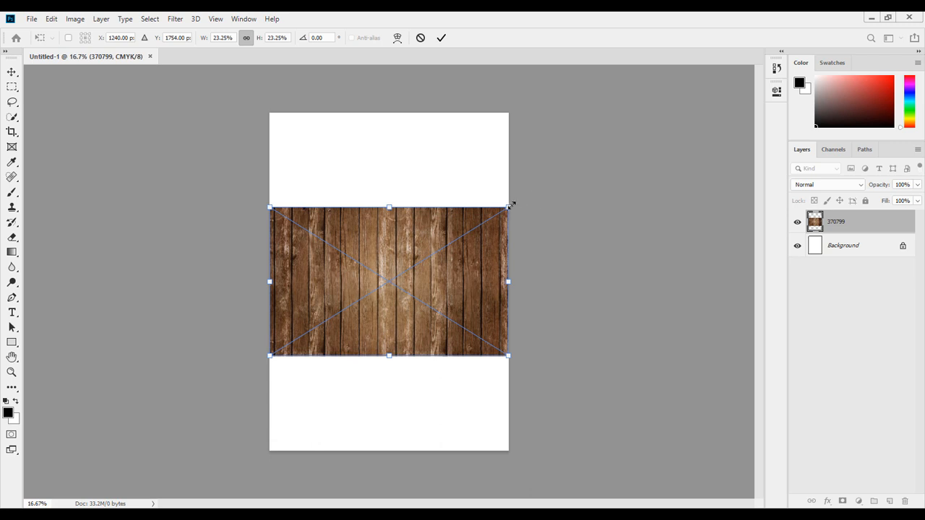
key(ctrl+t)
drag(509, 207, 641, 54)
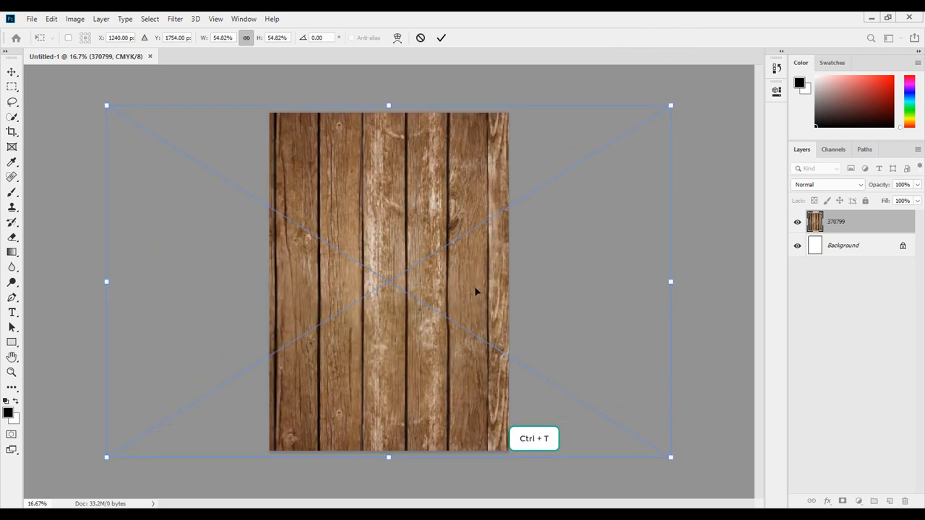
key(Return)
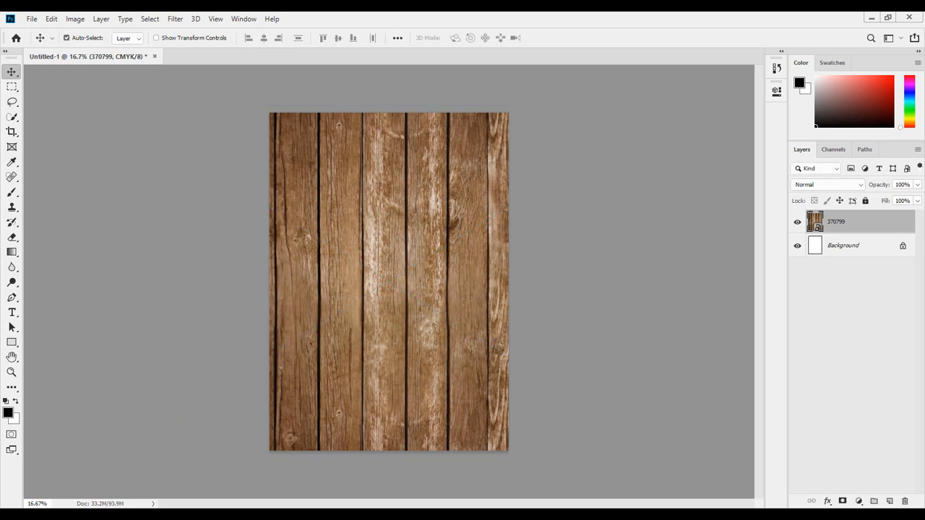
Place the chalkboard pizza illustration into the document, enlarge it past the page and shift it so the pizza drawing sits on the page.
key(alt+Tab)
click(553, 165)
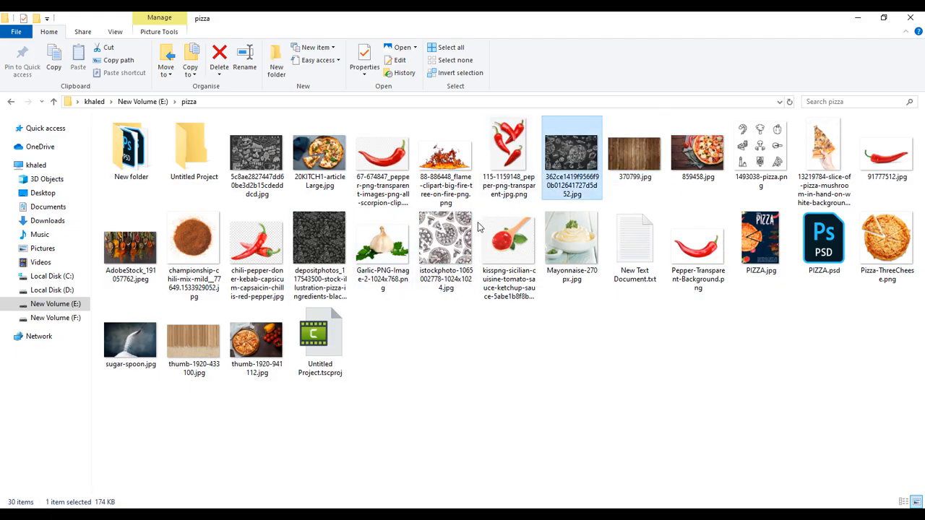
drag(550, 168, 355, 334)
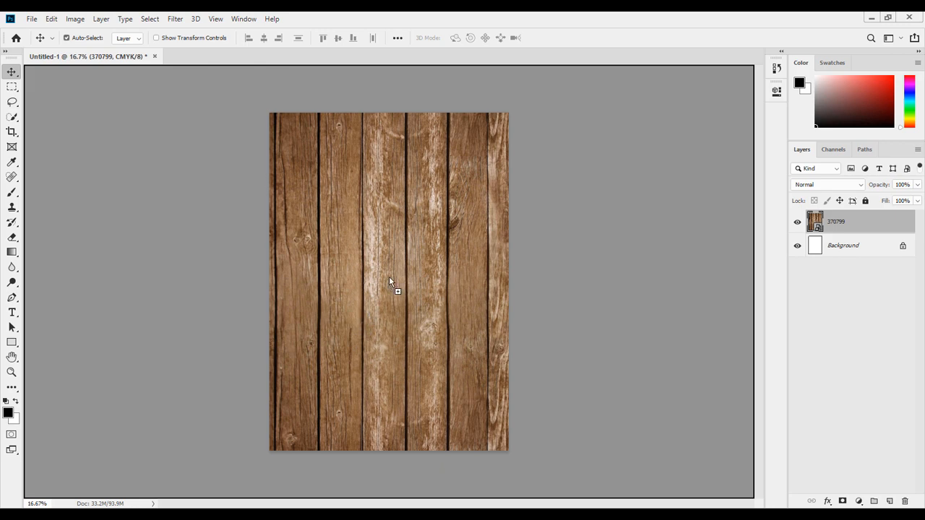
drag(389, 281, 389, 281)
drag(508, 202, 627, 49)
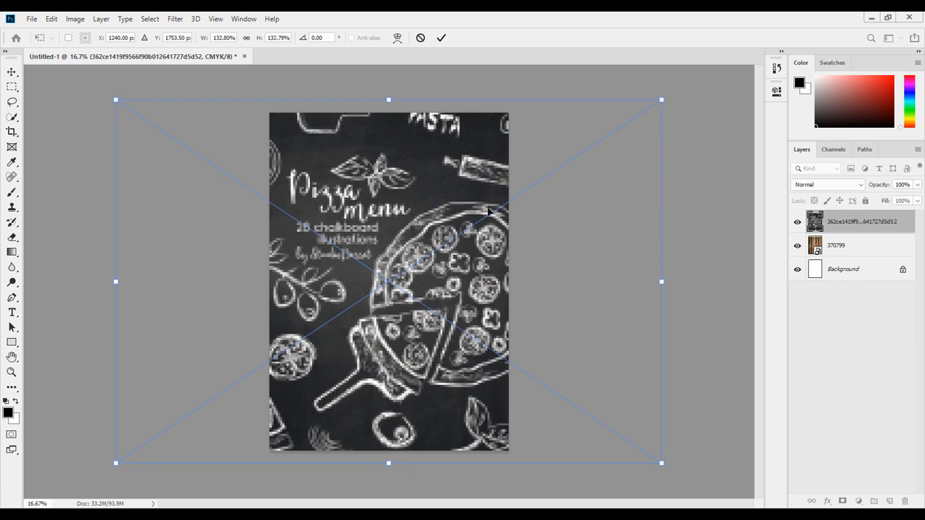
drag(474, 233, 357, 227)
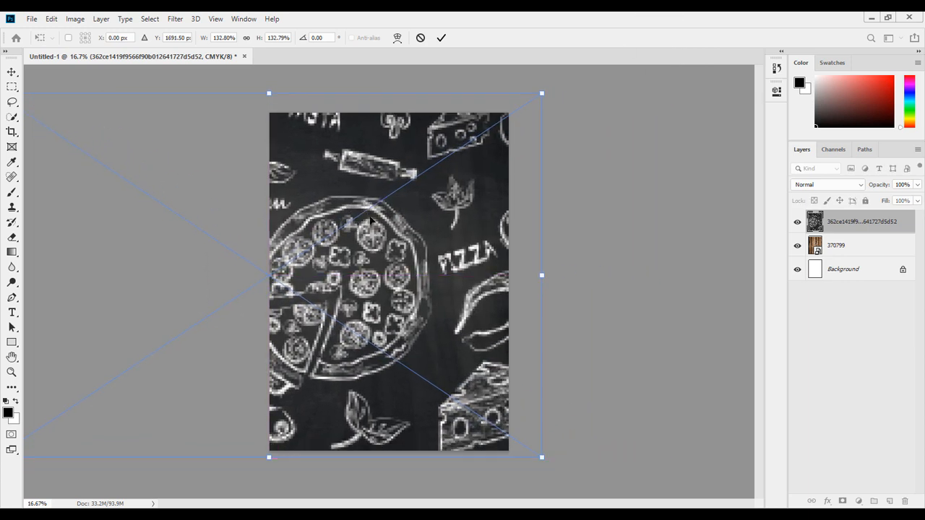
key(Return)
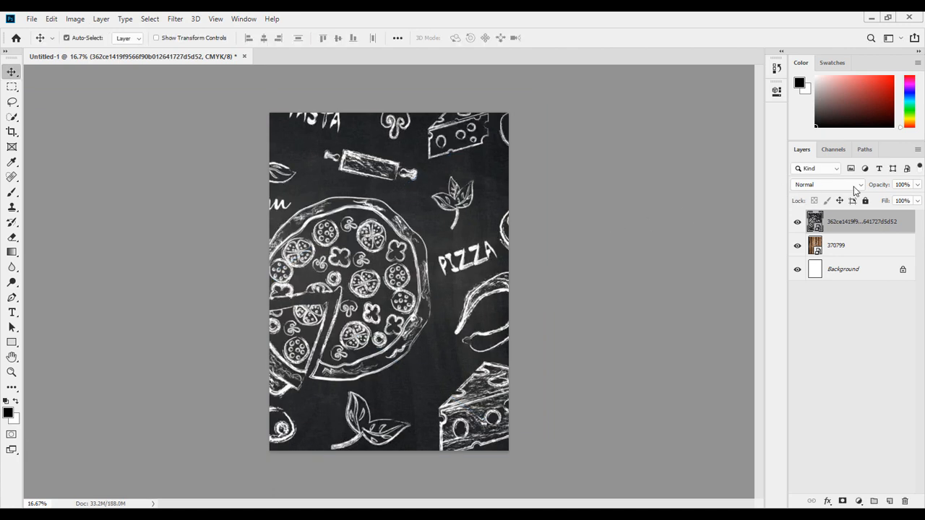
Set the chalkboard layer's blend mode to Screen and set its Blend If underlying-layer black point to 78.
click(855, 186)
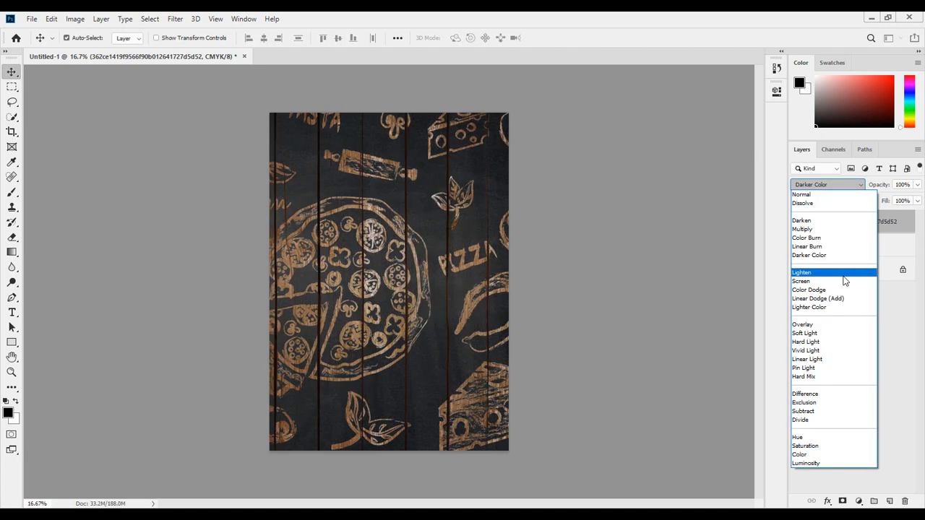
click(841, 282)
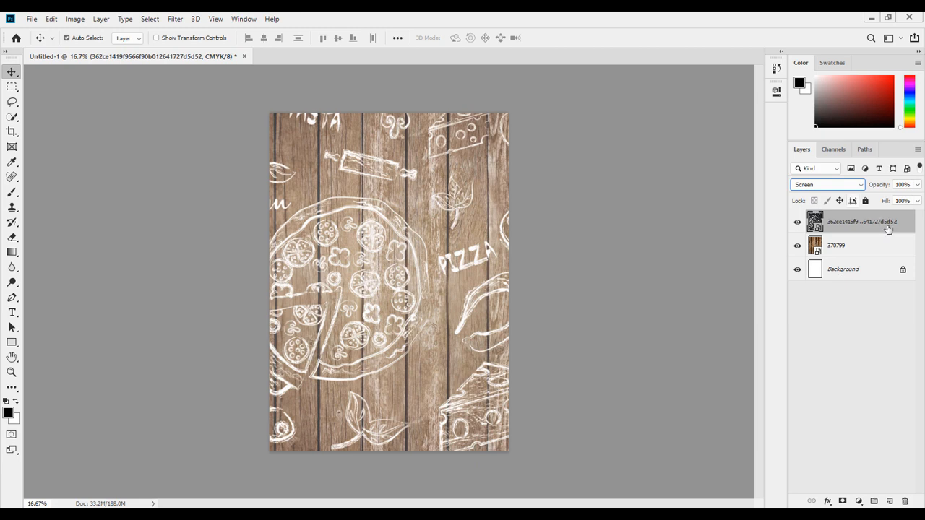
double_click(910, 233)
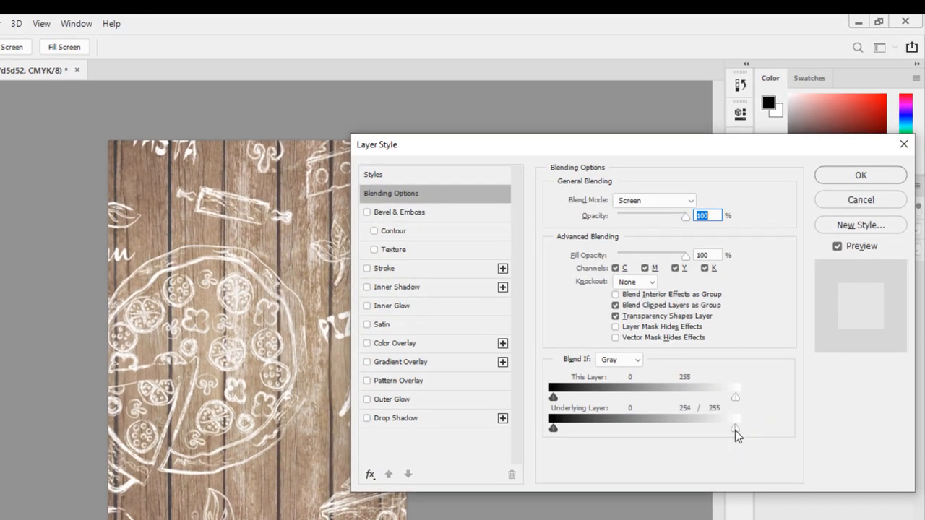
drag(718, 427, 610, 444)
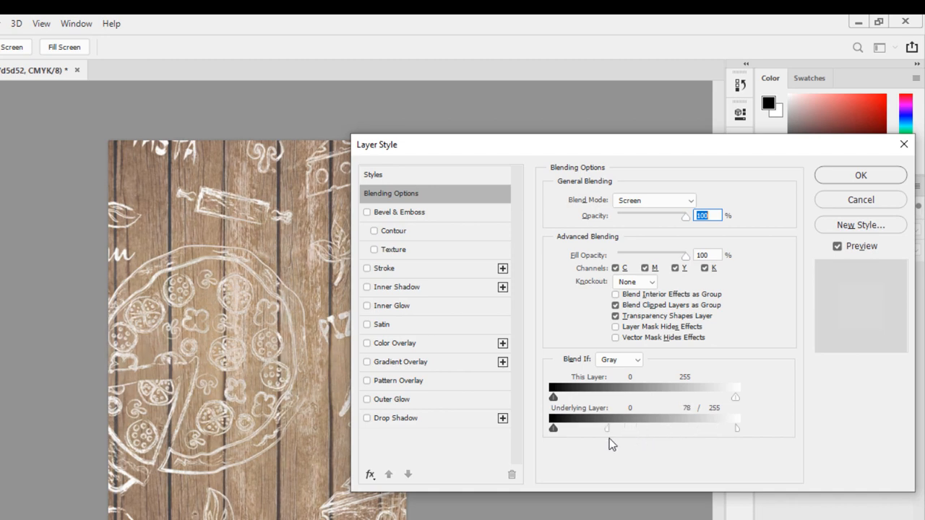
click(856, 178)
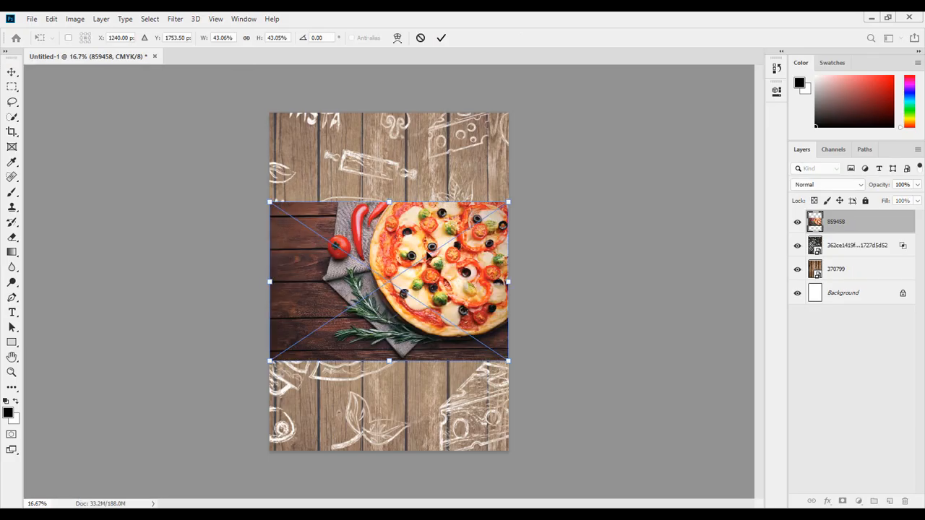
Add the pizza photo 859458.jpg as a new layer above the others.
key(Return)
ctrl+click(504, 342)
ctrl+click(504, 343)
ctrl+click(503, 342)
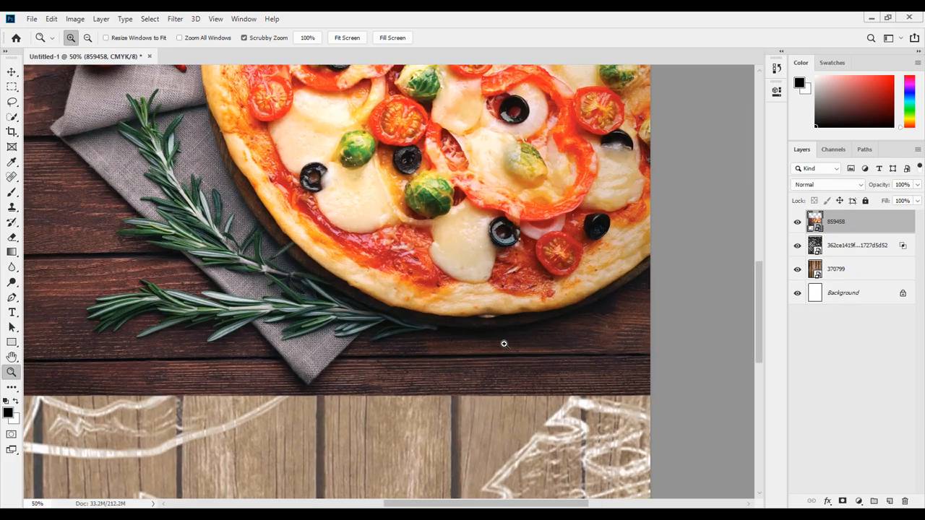
ctrl+click(503, 343)
drag(615, 269, 483, 279)
Start a Pen tool path along the pizza crust's lower edge and around the tips of the nearby rosemary leaves.
key(p)
click(555, 264)
drag(300, 340, 146, 320)
alt+click(300, 339)
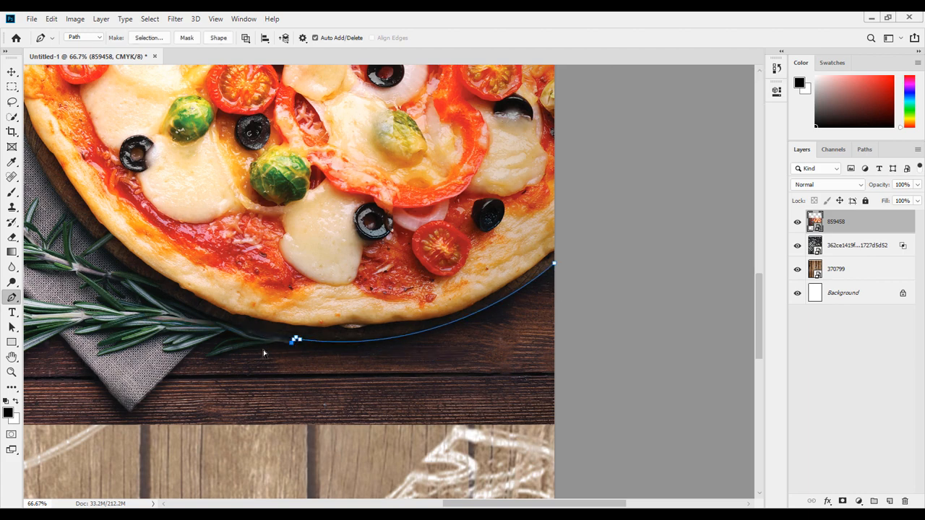
ctrl+click(293, 340)
ctrl+click(293, 340)
click(270, 337)
click(225, 344)
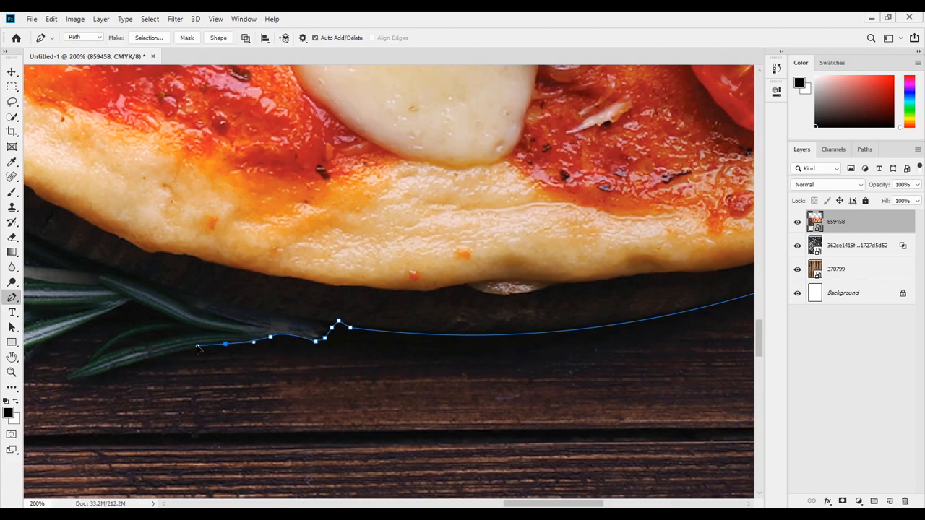
drag(109, 370, 82, 367)
alt+click(110, 370)
alt+click(78, 378)
alt+click(70, 374)
drag(217, 332, 307, 334)
alt+click(217, 333)
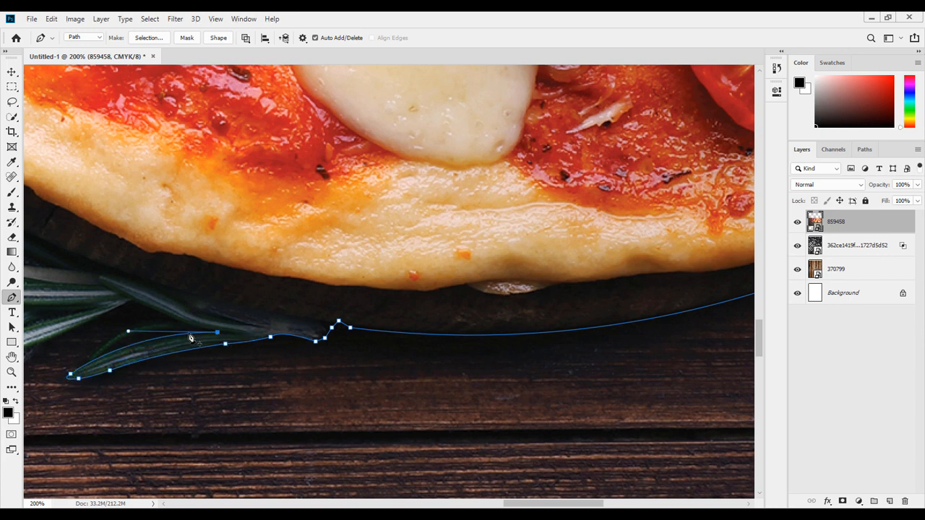
mouse_move(105, 352)
mouse_down()
mouse_move(77, 383)
mouse_move(109, 339)
mouse_up()
alt+click(105, 352)
alt+click(92, 355)
drag(174, 320, 241, 317)
alt+click(175, 319)
drag(133, 300, 125, 297)
Continue the path along the rosemary leaves and down the napkin's edge to its lower corner.
drag(519, 506, 470, 506)
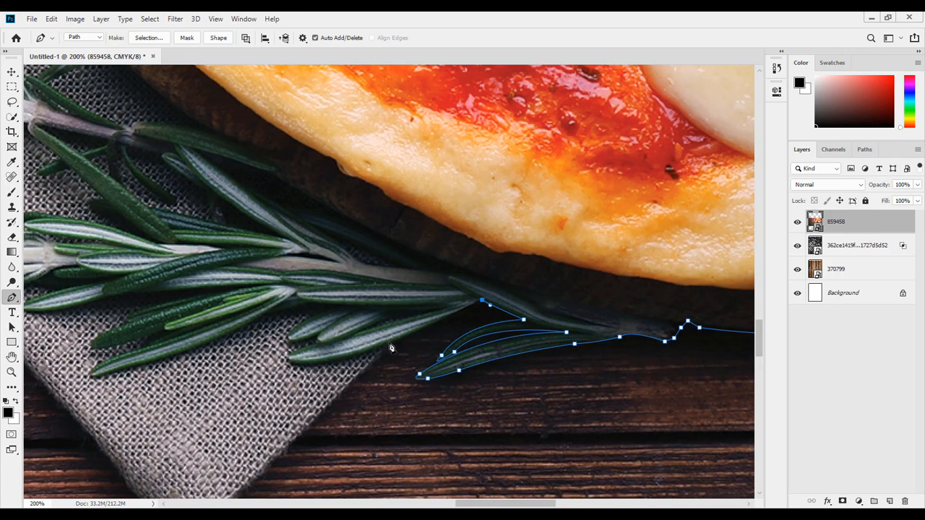
drag(391, 343, 359, 354)
alt+click(391, 343)
click(386, 347)
click(381, 354)
click(376, 361)
click(365, 368)
scroll(353, 382, down, 1)
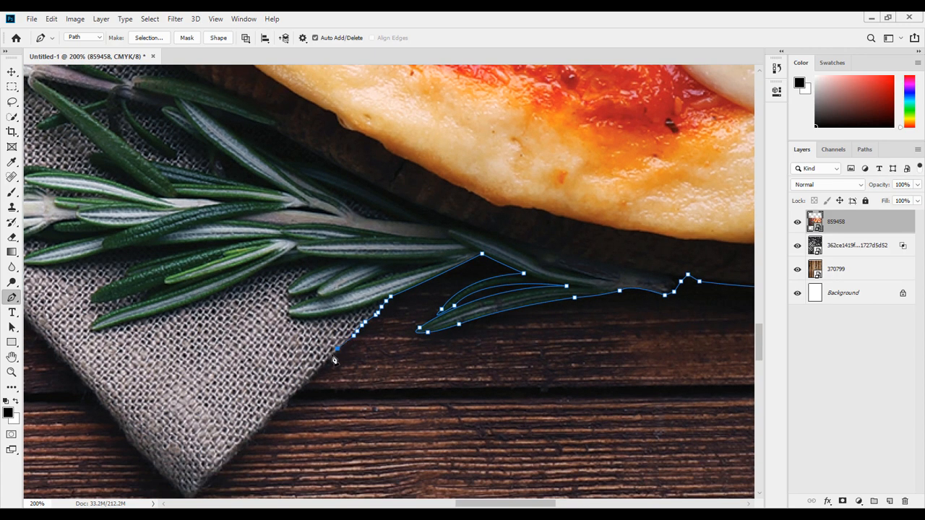
click(332, 354)
click(327, 361)
click(323, 365)
click(318, 369)
scroll(296, 390, down, 1)
click(285, 354)
click(280, 359)
click(262, 380)
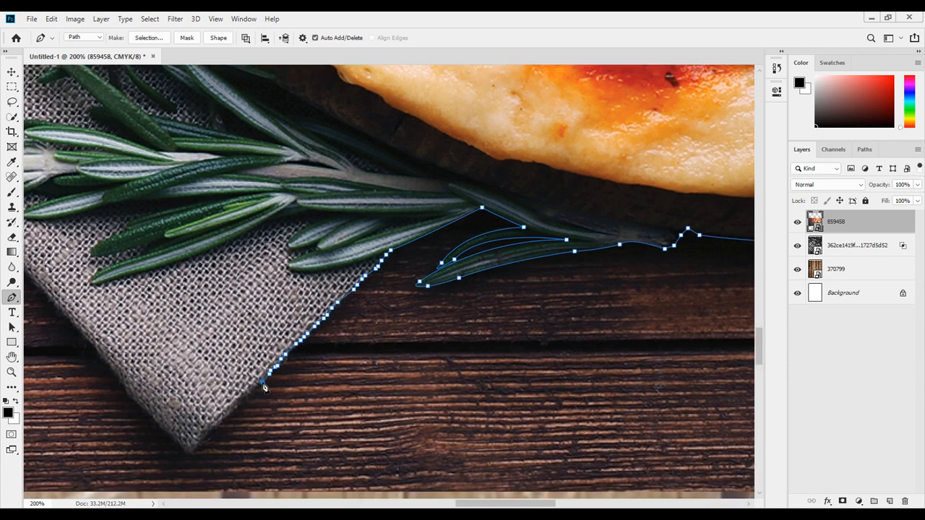
click(257, 388)
click(251, 394)
click(243, 403)
click(233, 413)
click(226, 419)
click(219, 426)
click(211, 434)
click(195, 450)
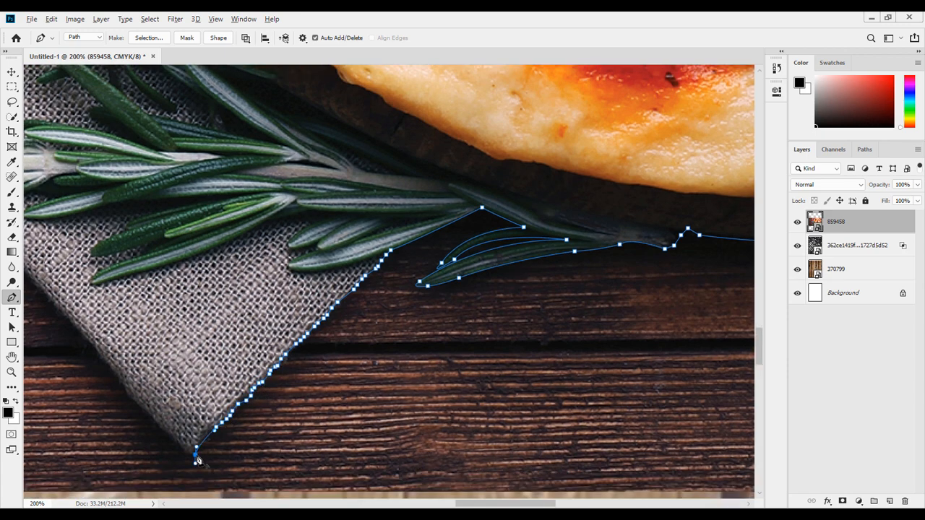
click(176, 439)
click(127, 394)
Continue the path up the napkin's other edge and onto the first leaf of the lower rosemary sprig.
drag(471, 504, 424, 505)
click(403, 300)
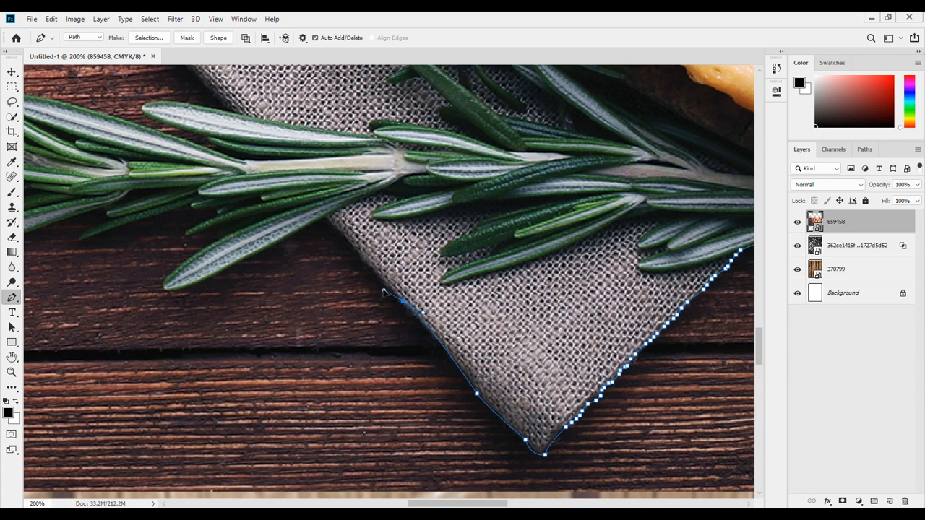
click(327, 219)
click(231, 266)
drag(166, 290, 153, 287)
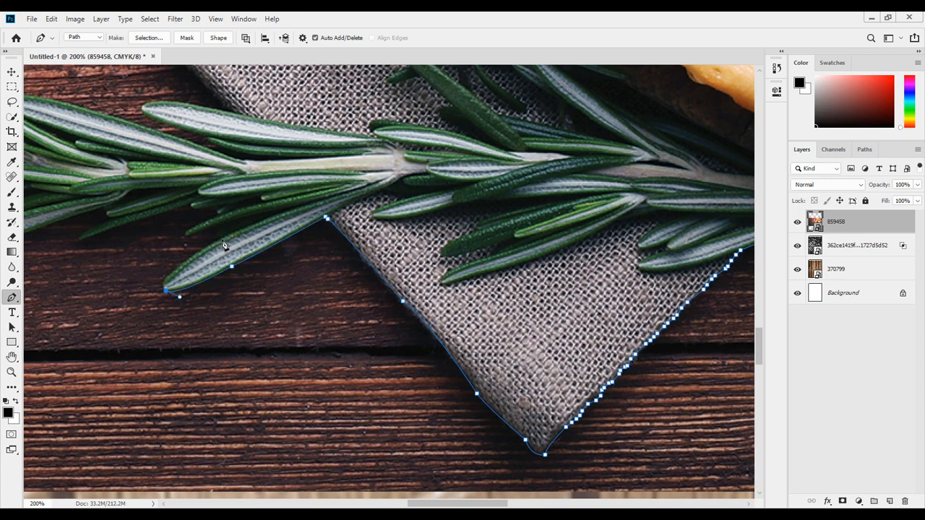
drag(189, 231, 183, 196)
key(space)
drag(159, 233, 434, 294)
click(359, 300)
drag(365, 290, 394, 278)
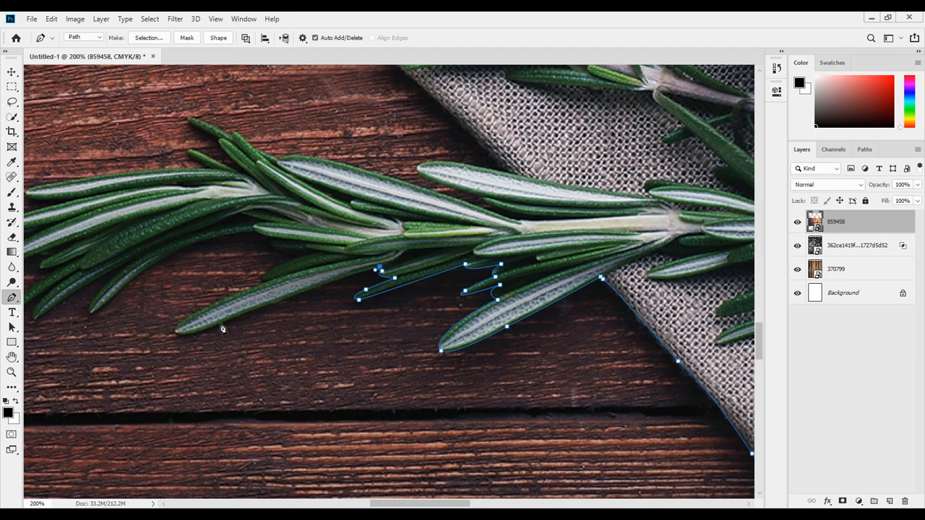
Trace the path around the individual leaves along the underside of the lower rosemary sprig.
drag(179, 323, 220, 324)
drag(267, 283, 364, 239)
mouse_move(279, 241)
mouse_down()
mouse_move(273, 235)
mouse_move(286, 241)
mouse_up()
drag(149, 267, 364, 331)
drag(277, 353, 246, 381)
alt+click(278, 351)
drag(272, 343, 339, 291)
alt+click(272, 342)
alt+click(314, 307)
alt+click(268, 333)
alt+click(252, 336)
alt+click(315, 294)
click(324, 288)
drag(275, 301, 297, 289)
alt+click(275, 300)
drag(231, 294, 249, 251)
alt+click(231, 294)
alt+click(260, 275)
click(271, 270)
alt+click(229, 270)
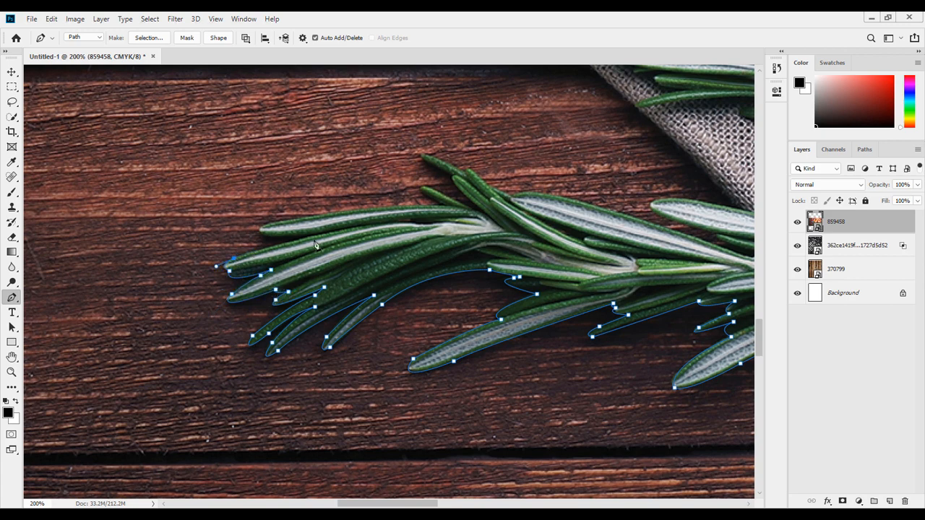
Trace the path around the top leaves of the lower rosemary sprig back toward the napkin.
drag(314, 234, 332, 231)
alt+click(314, 234)
drag(278, 223, 337, 208)
drag(445, 206, 513, 214)
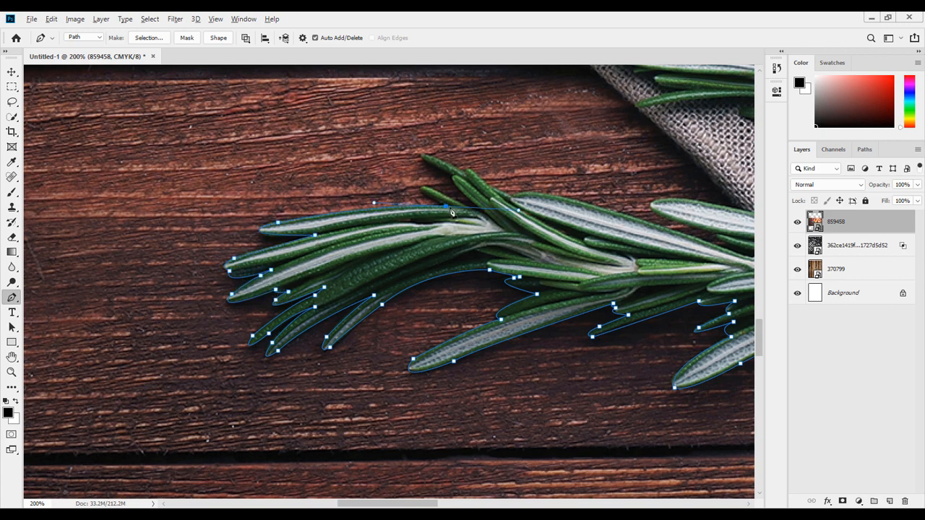
alt+click(445, 206)
click(424, 192)
click(487, 215)
drag(425, 156, 435, 165)
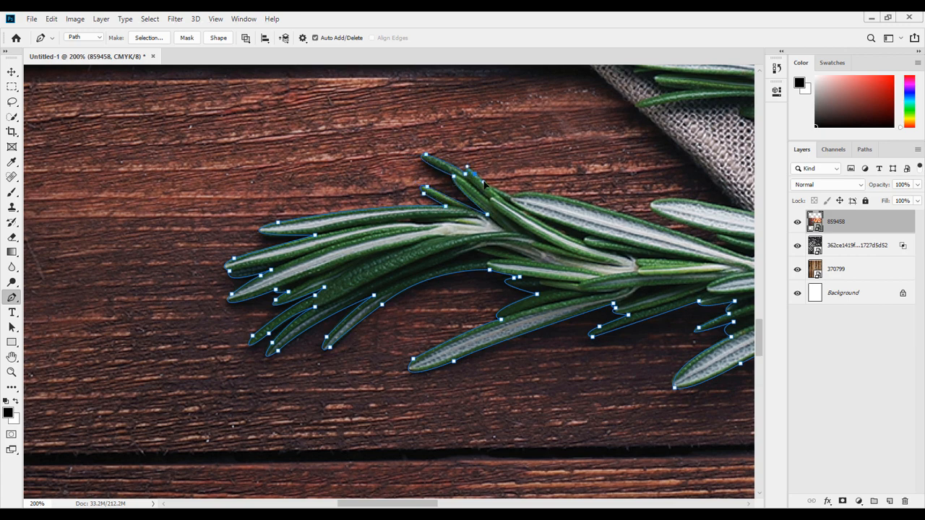
drag(523, 202, 197, 246)
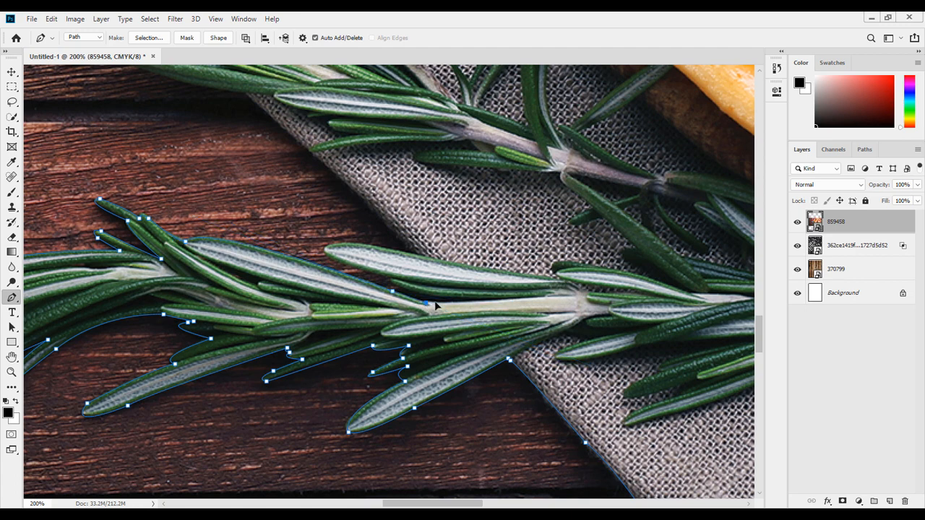
click(543, 297)
click(392, 283)
drag(333, 245, 349, 235)
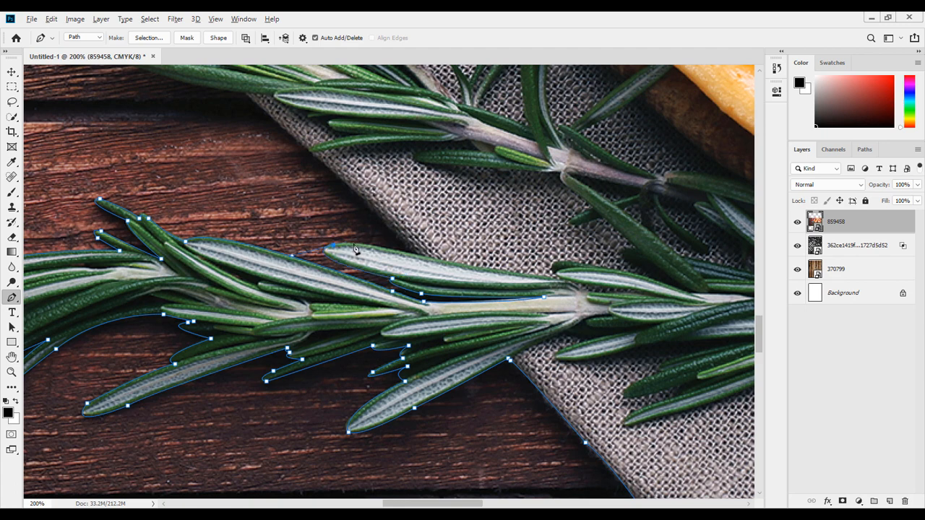
drag(421, 258, 492, 279)
scroll(423, 265, up, 3)
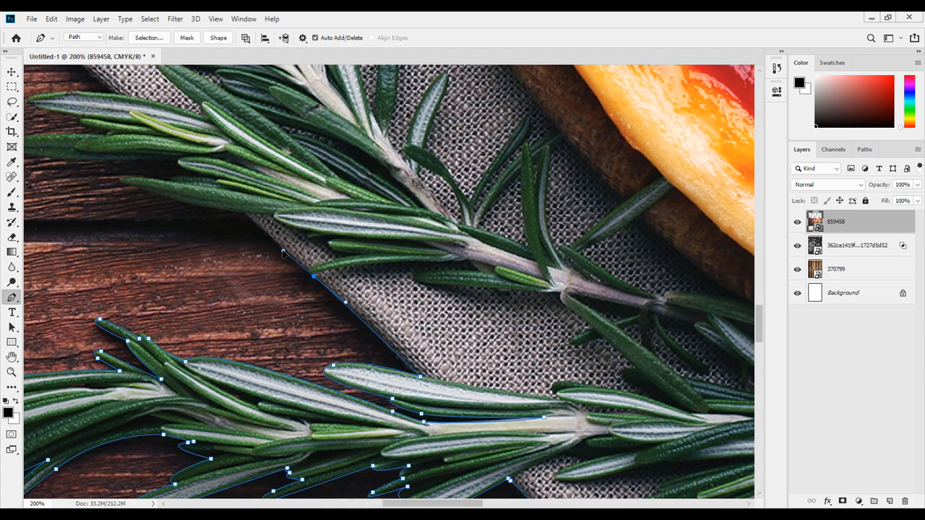
click(243, 214)
Trace the path around the lower leaves of the upper rosemary sprig.
key(space)
drag(186, 156, 339, 269)
drag(300, 303, 379, 293)
click(277, 297)
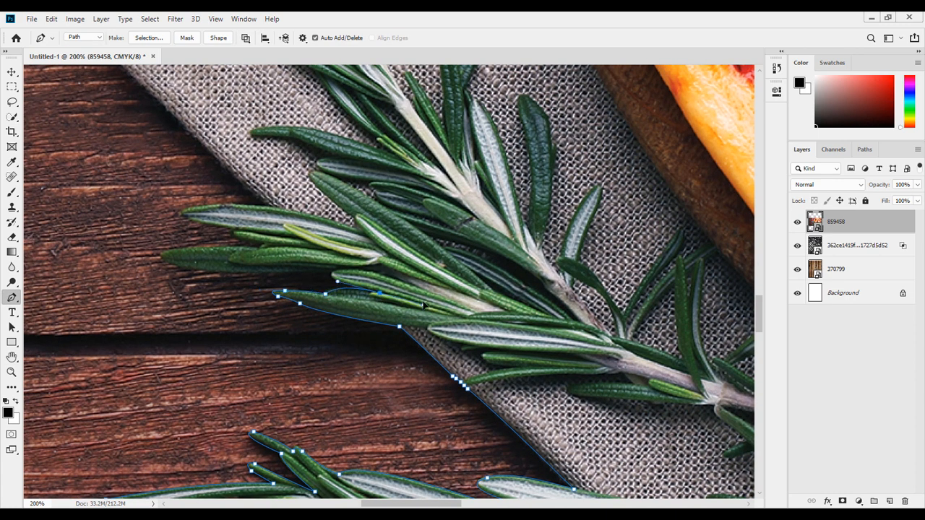
click(331, 271)
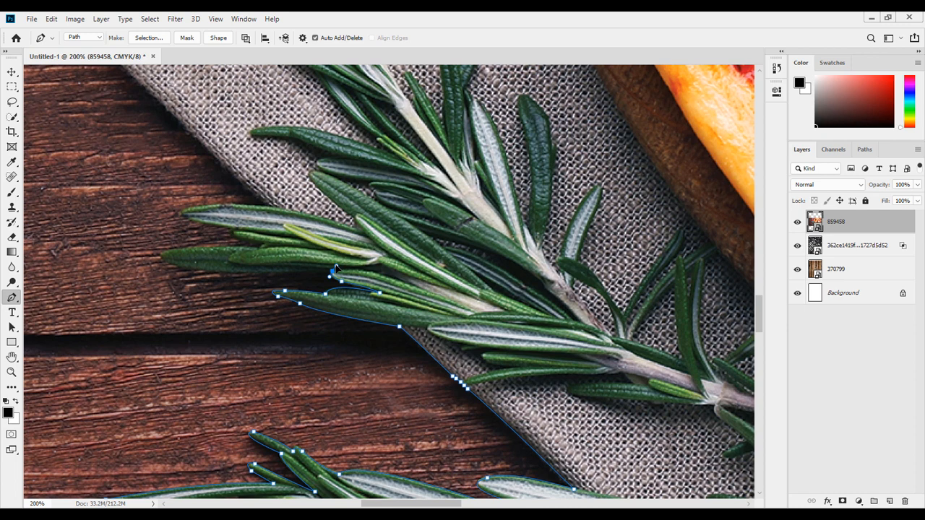
click(198, 269)
click(168, 253)
click(196, 246)
click(262, 247)
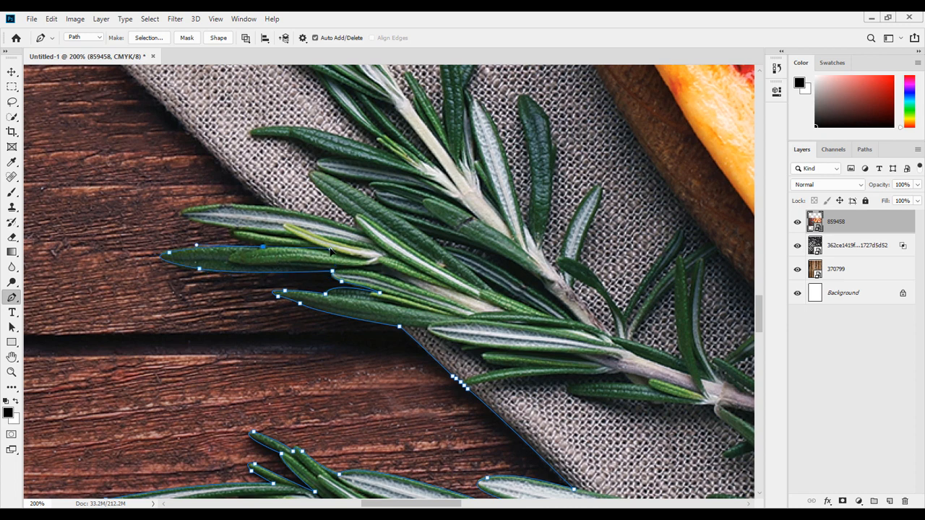
alt+click(263, 248)
drag(233, 230, 249, 224)
alt+click(233, 230)
Continue the path from the rosemary leaves up along the napkin's diagonal edge.
scroll(229, 232, up, 2)
drag(190, 292, 446, 441)
alt+click(189, 292)
alt+click(272, 291)
click(469, 434)
click(463, 428)
click(459, 424)
click(455, 421)
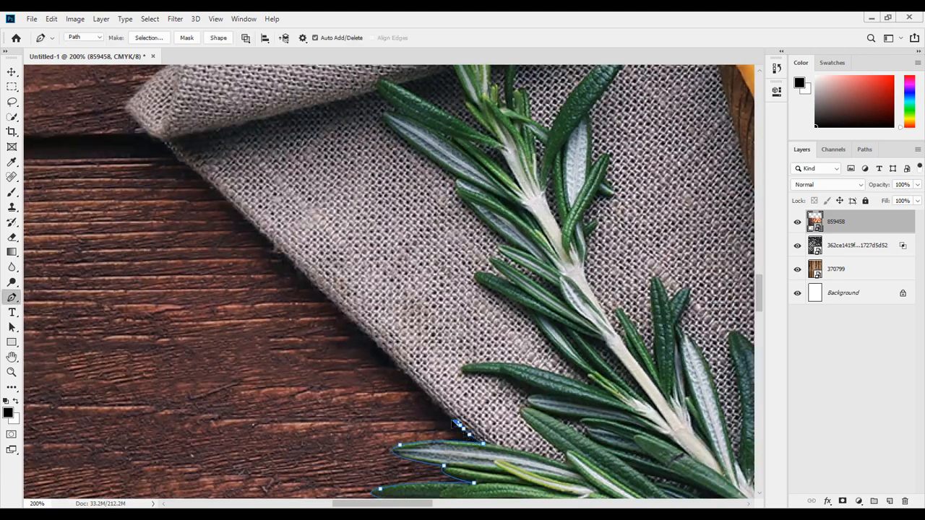
click(447, 414)
click(443, 408)
click(438, 403)
click(432, 398)
click(425, 390)
click(418, 382)
click(408, 374)
click(403, 369)
Continue the path up the napkin's edge to its folded corner.
scroll(273, 247, up, 3)
click(193, 280)
click(176, 266)
click(151, 246)
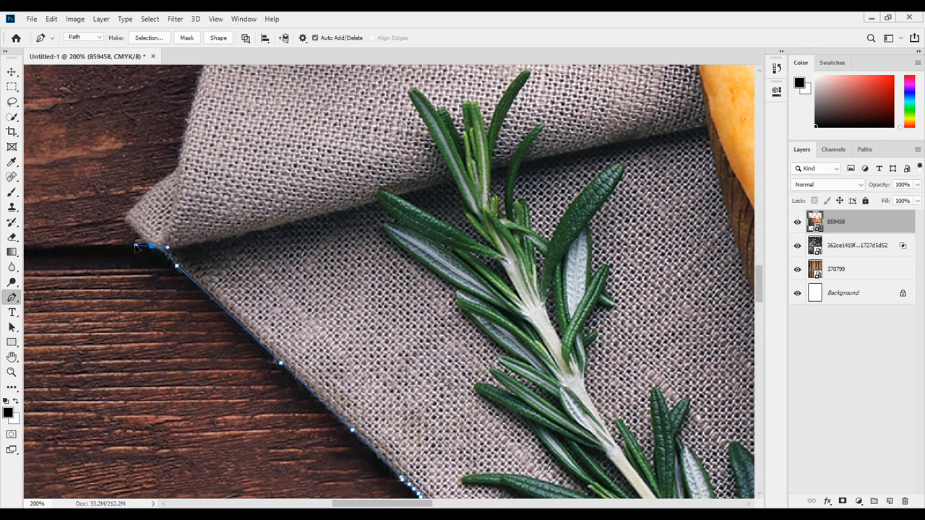
click(127, 223)
drag(134, 210, 114, 370)
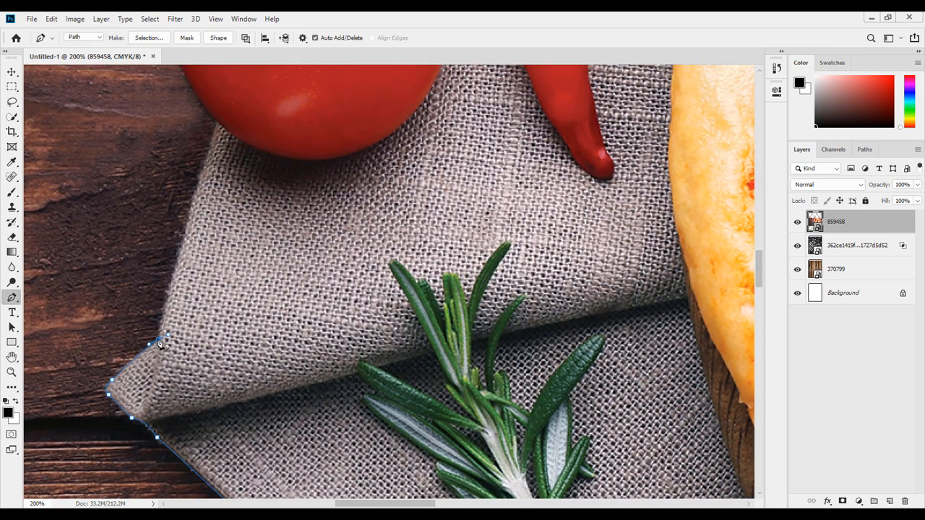
Add curved anchor points around the tomato's outline.
scroll(217, 217, up, 2)
click(216, 197)
scroll(216, 210, up, 5)
drag(169, 275, 186, 195)
drag(246, 188, 309, 160)
scroll(289, 181, up, 6)
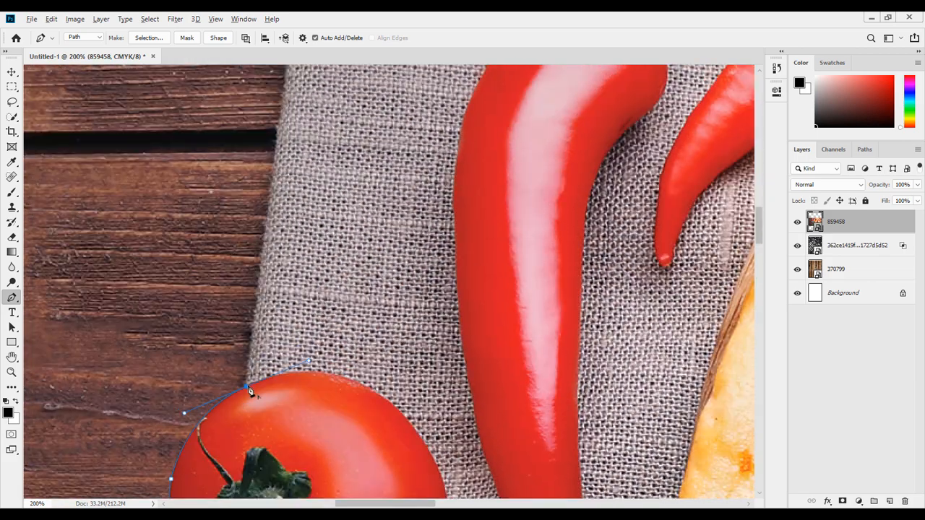
Continue the path up the napkin's left edge to the photo's top edge.
drag(273, 249, 285, 198)
alt+click(274, 250)
scroll(279, 238, up, 2)
drag(298, 160, 301, 149)
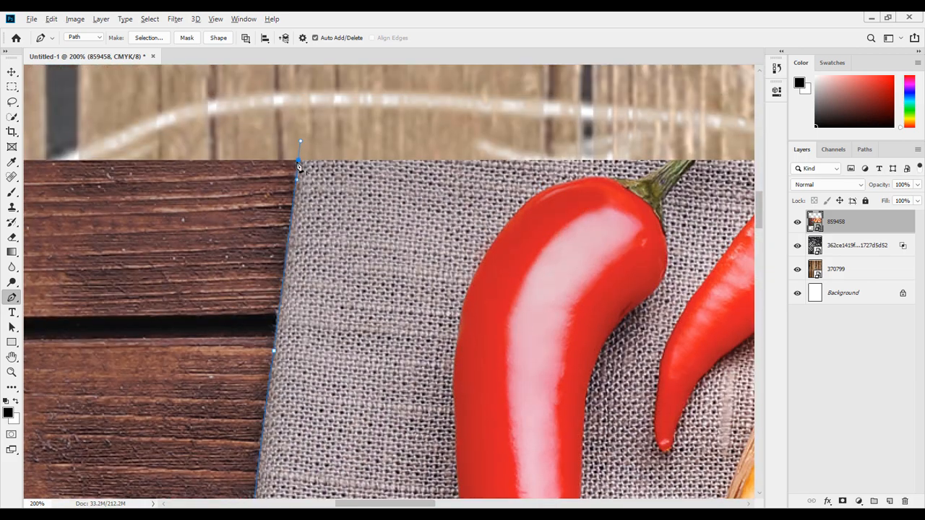
Open Select and Mask for the pizza photo selection.
key(ctrl+minus)
key(ctrl+minus)
drag(516, 212, 234, 225)
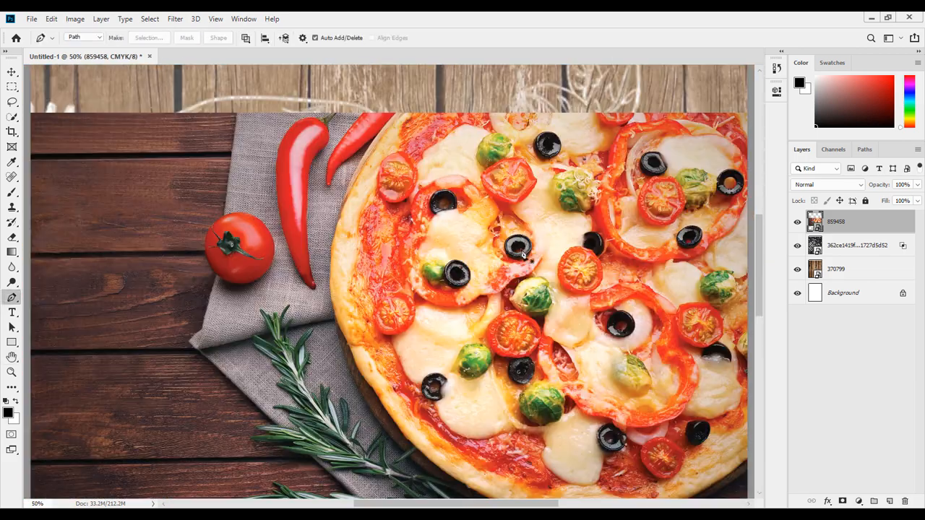
click(149, 19)
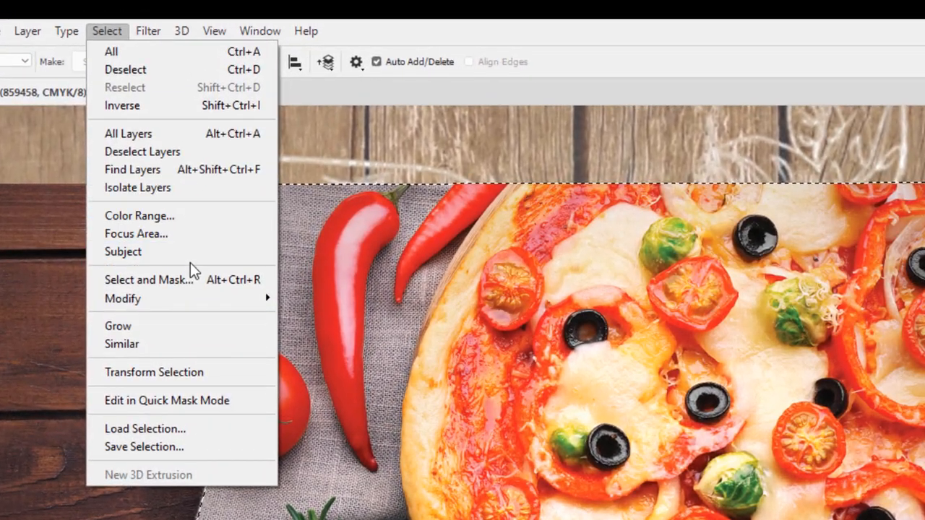
click(189, 267)
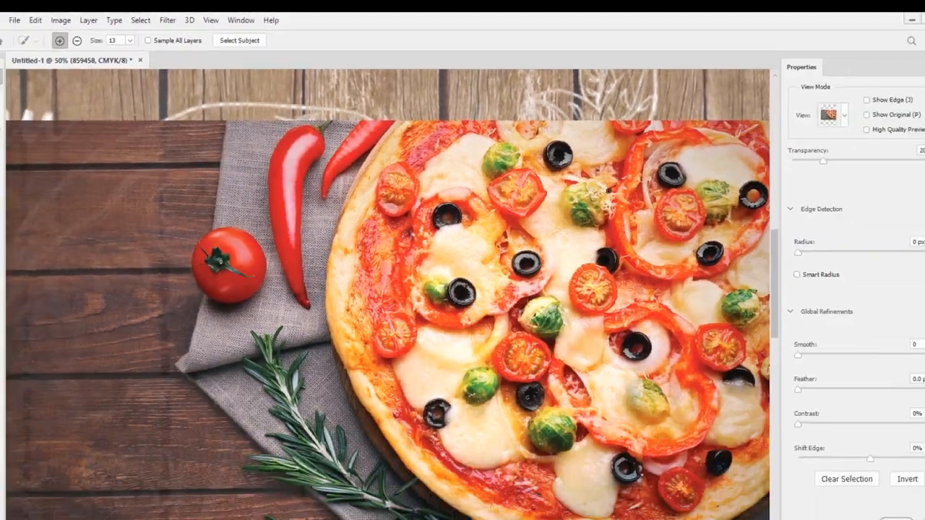
Set the Select and Mask view transparency to 100%.
key(ctrl+minus)
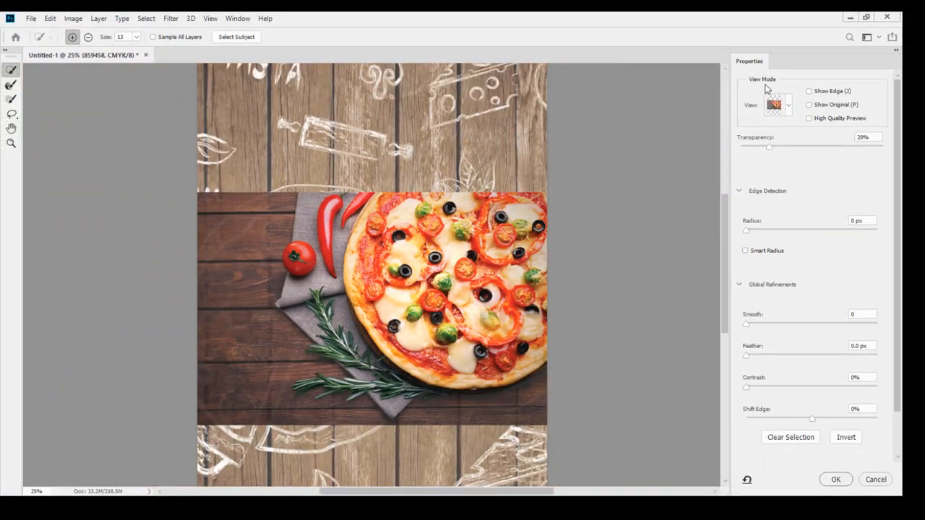
click(773, 105)
click(784, 135)
drag(795, 147, 820, 156)
drag(880, 158, 898, 160)
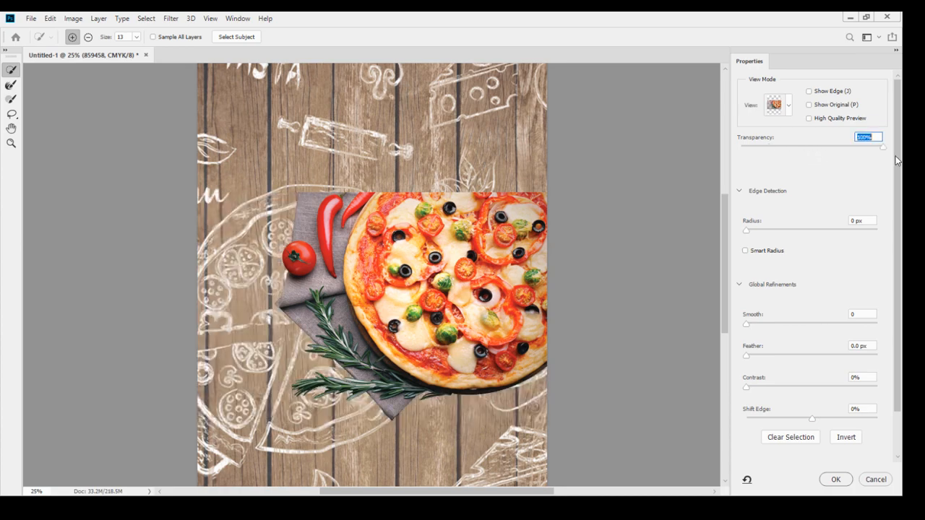
Enable Decontaminate Colors, output to a new layer with layer mask, and apply.
key(ctrl+plus)
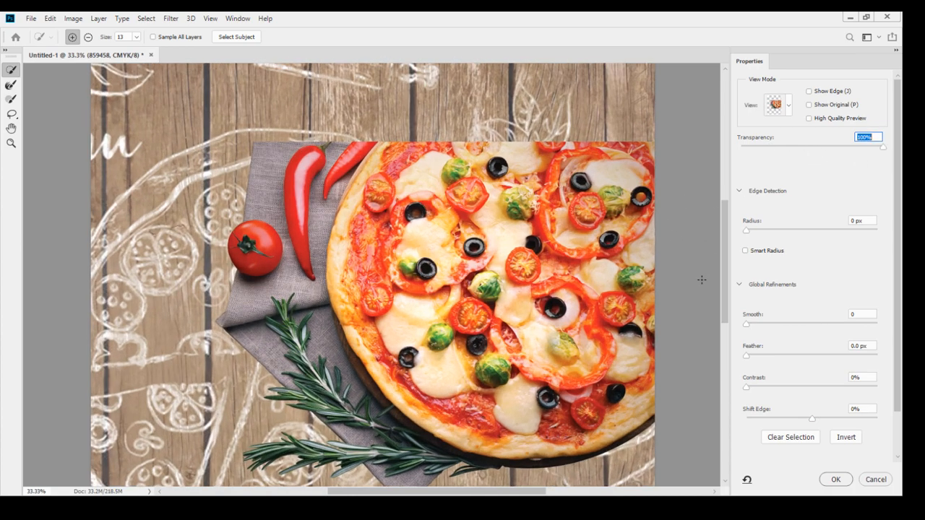
drag(724, 279, 724, 313)
scroll(831, 374, down, 1)
scroll(831, 374, down, 1)
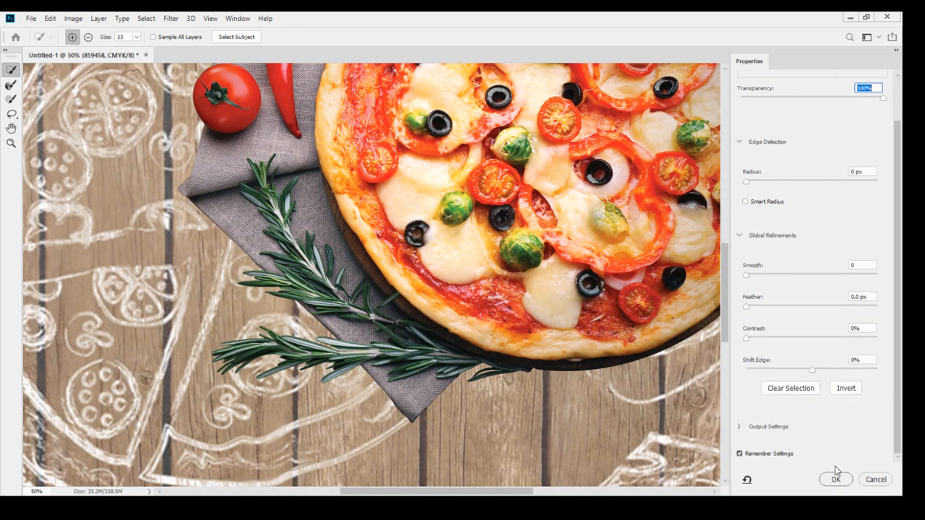
click(738, 427)
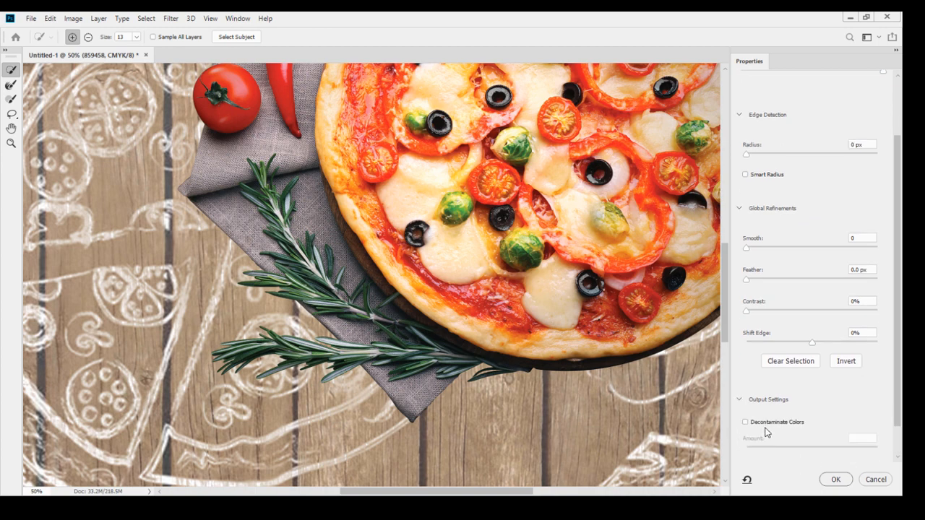
click(745, 386)
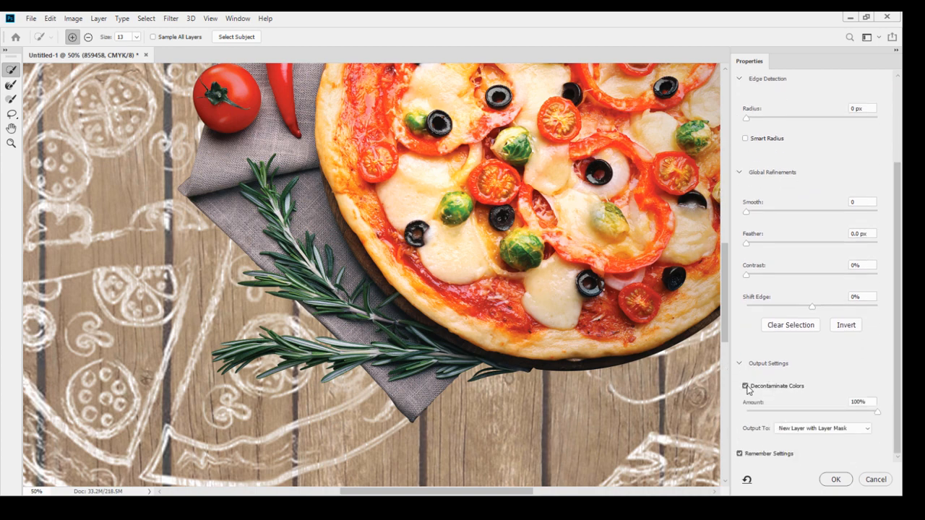
click(836, 479)
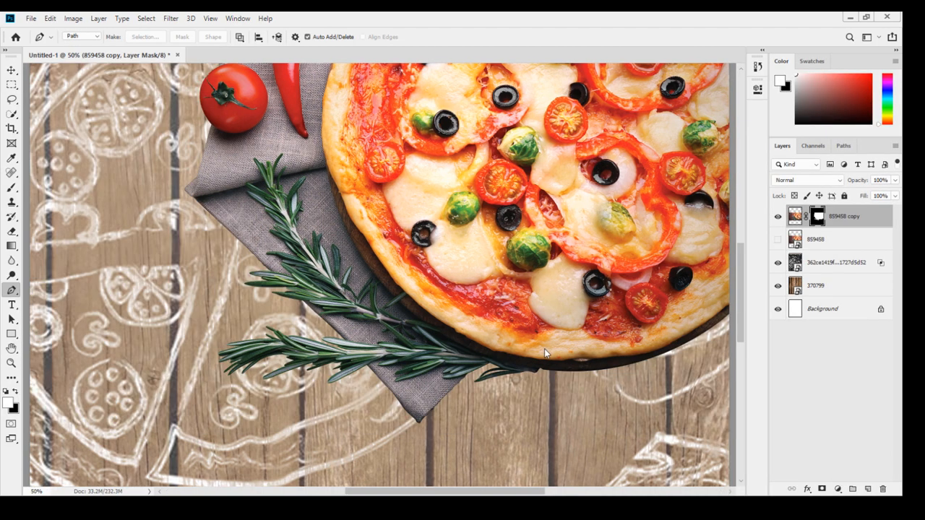
Move the cut-out pizza layer up toward the poster's top.
key(ctrl+minus)
key(ctrl+minus)
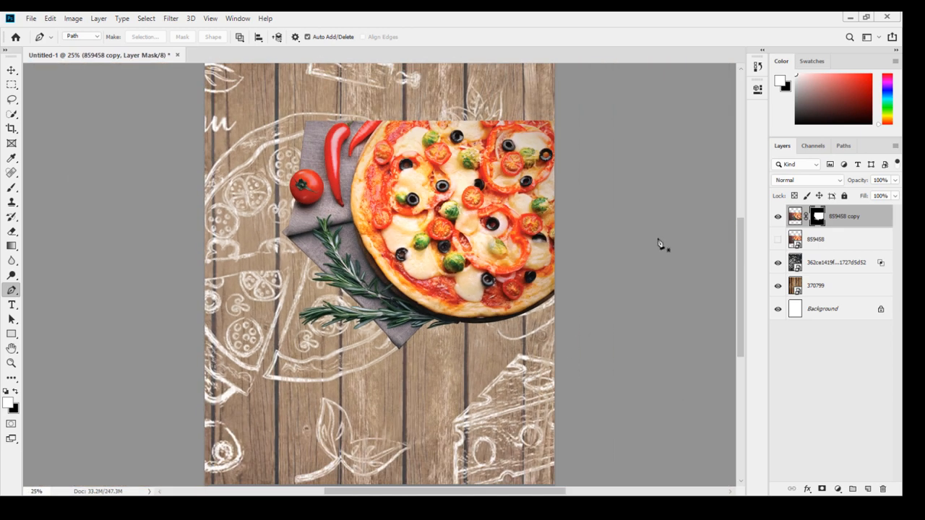
click(11, 71)
scroll(471, 364, up, 5)
drag(471, 365, 456, 247)
Enlarge and reposition the cut-out pizza with Free Transform.
key(ctrl+t)
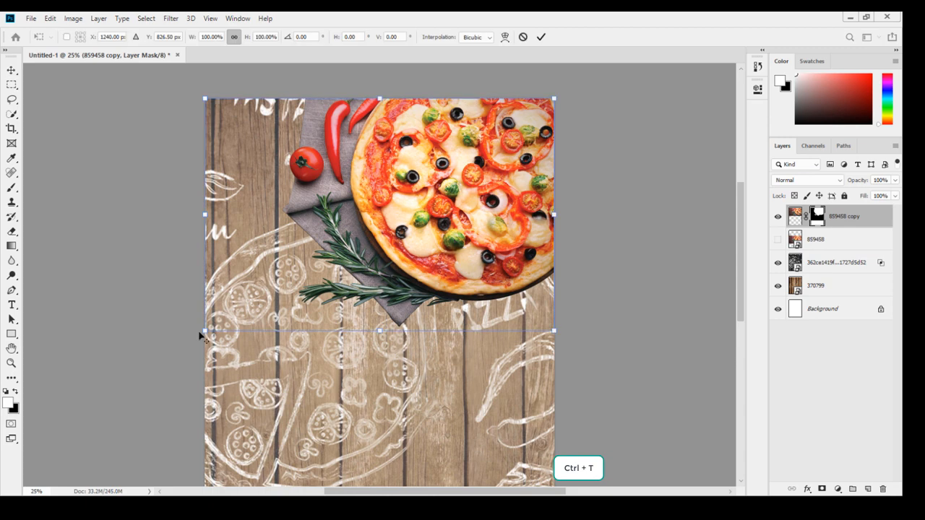
drag(205, 330, 166, 358)
drag(447, 250, 405, 279)
key(Return)
Toggle the chalkboard illustration layer's visibility off and on to compare.
scroll(423, 277, down, 5)
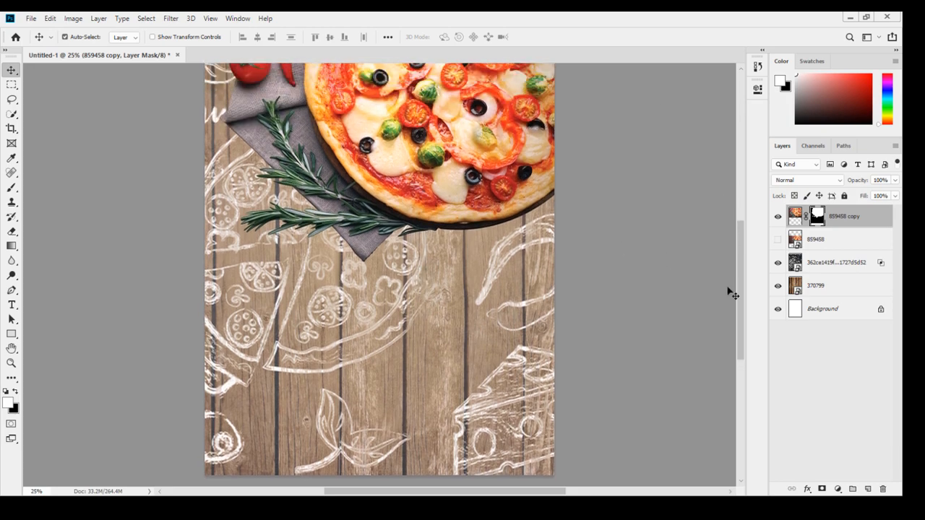
click(778, 263)
click(778, 263)
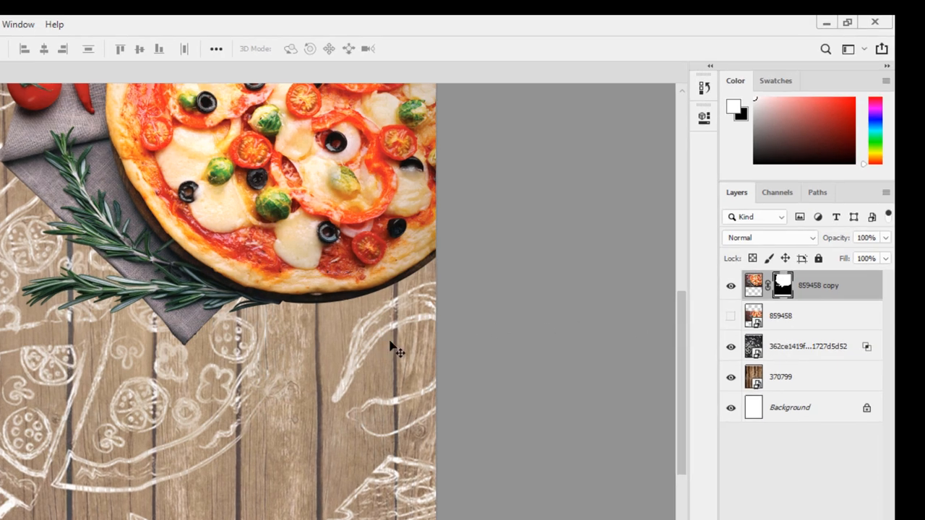
Add a Drop Shadow to the cut-out pizza layer with 3 px distance and 16 px size.
double_click(877, 296)
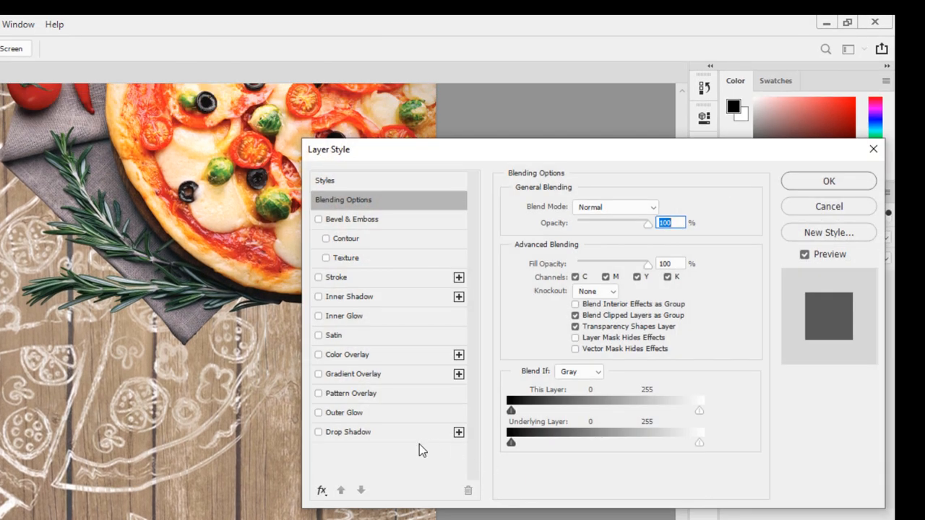
click(385, 433)
click(577, 275)
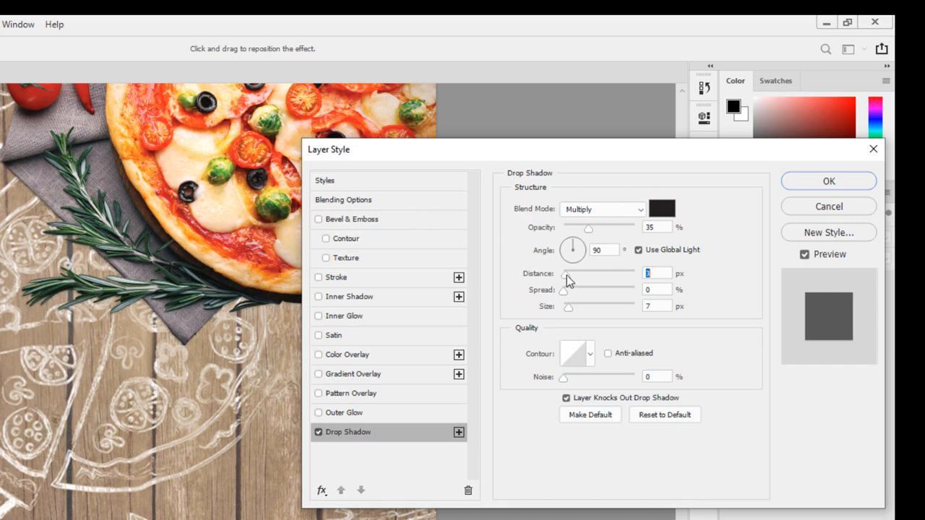
mouse_move(569, 307)
mouse_down()
mouse_move(621, 312)
mouse_move(575, 313)
mouse_up()
mouse_move(566, 293)
mouse_down()
mouse_move(592, 296)
mouse_move(576, 298)
mouse_up()
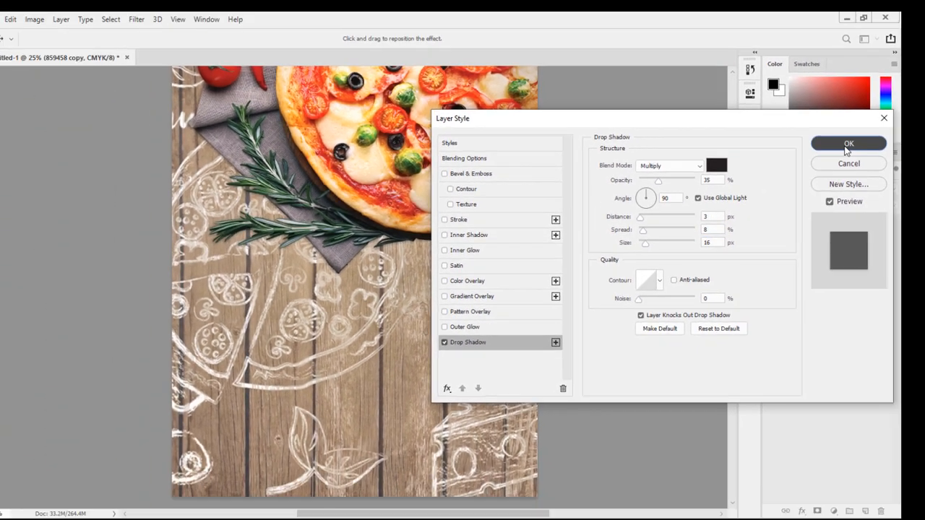
click(829, 180)
Add a new empty layer beneath the cut-out pizza layer.
click(869, 489)
drag(851, 217, 851, 271)
Paint a soft black shadow under the pizza with a 174 px, 0% hardness brush.
scroll(403, 239, up, 2)
click(12, 187)
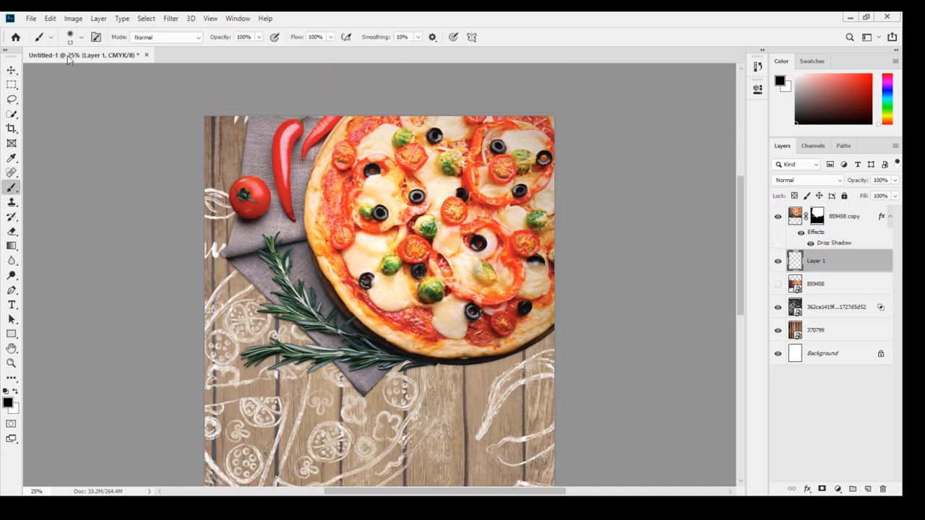
click(81, 37)
drag(70, 75, 110, 74)
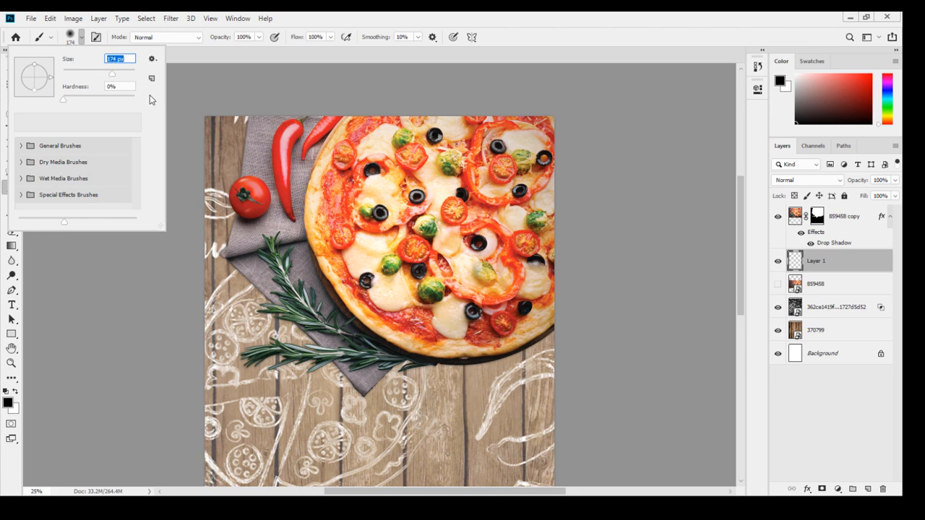
click(75, 38)
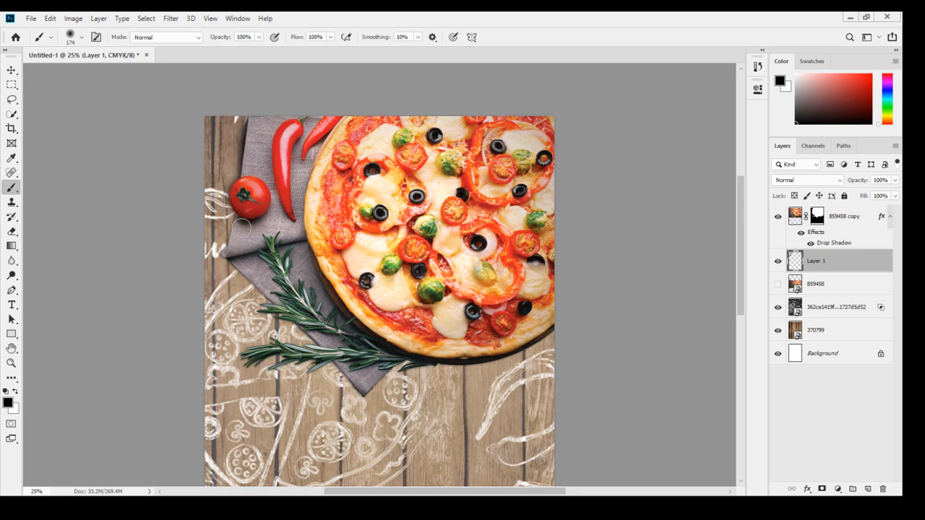
drag(230, 257, 239, 261)
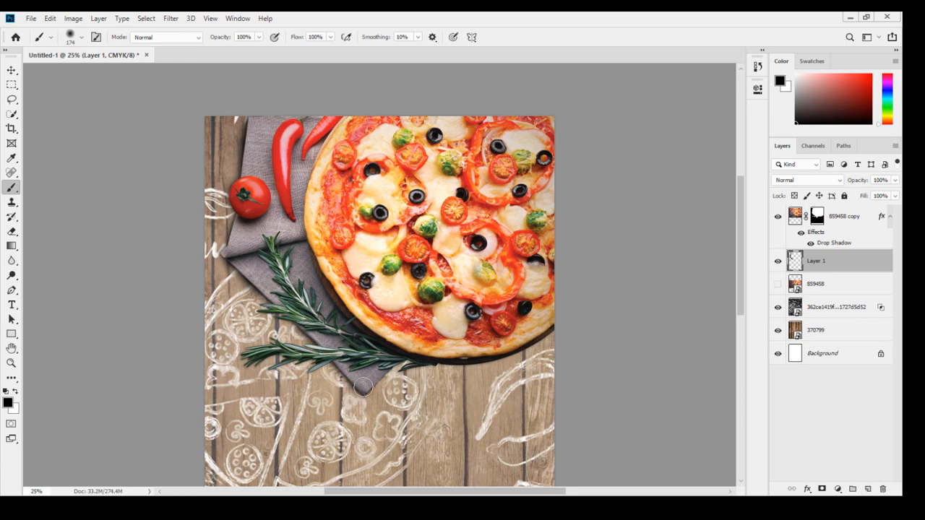
Paint more shadow along the pizza's lower edge and set the shadow layer's opacity to 78%.
scroll(369, 331, down, 2)
scroll(369, 331, down, 2)
mouse_move(383, 289)
mouse_down()
mouse_move(410, 274)
mouse_move(497, 269)
mouse_move(545, 247)
mouse_move(511, 263)
mouse_move(506, 248)
mouse_move(463, 268)
mouse_move(390, 263)
mouse_move(336, 278)
mouse_move(314, 237)
mouse_up()
key(bracketright)
key(bracketright)
key(bracketright)
key(bracketright)
key(bracketright)
key(bracketright)
scroll(250, 187, up, 2)
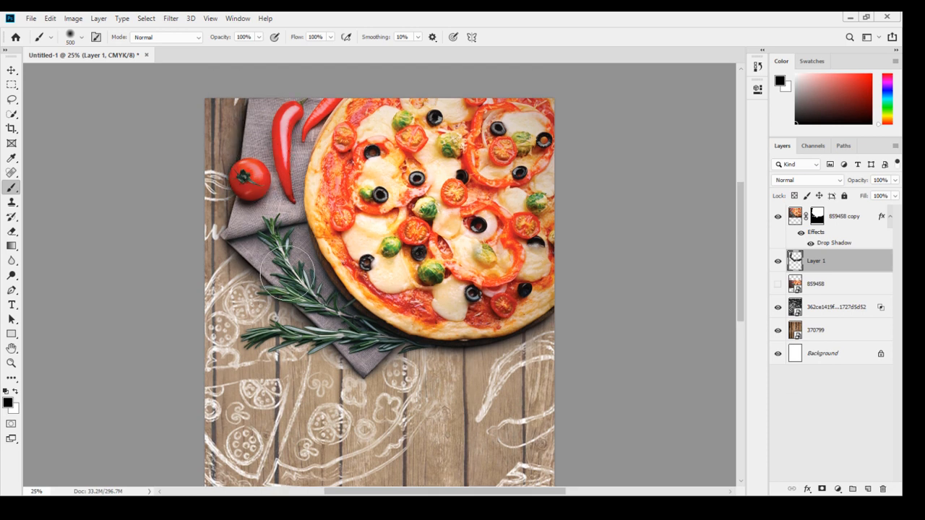
key(bracketleft)
key(bracketleft)
key(bracketleft)
key(bracketleft)
key(bracketleft)
key(bracketleft)
key(bracketleft)
scroll(339, 325, down, 1)
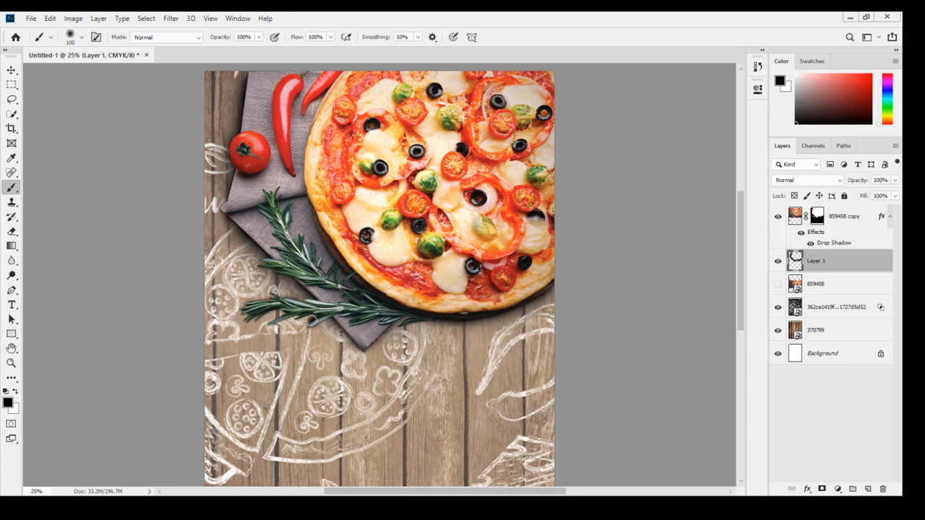
drag(854, 183, 840, 187)
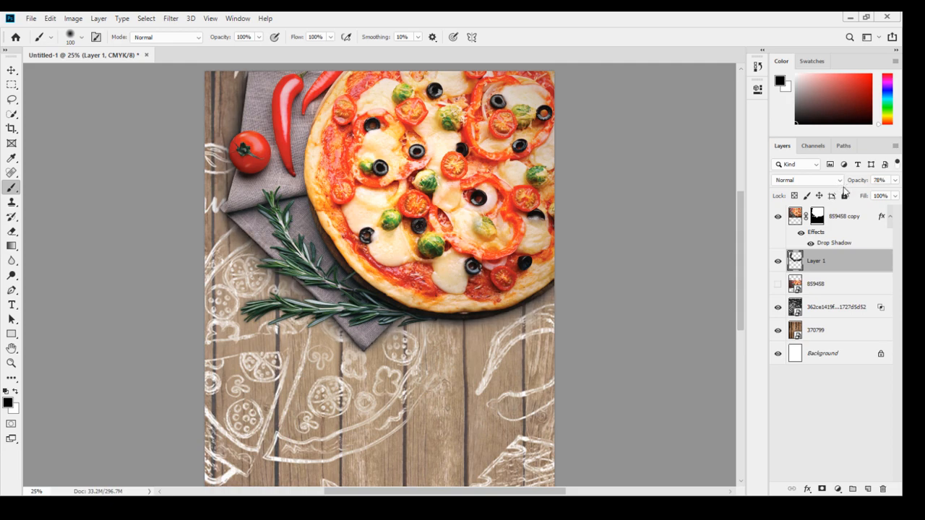
key(ctrl+minus)
key(ctrl+BackSpace)
key(ctrl+z)
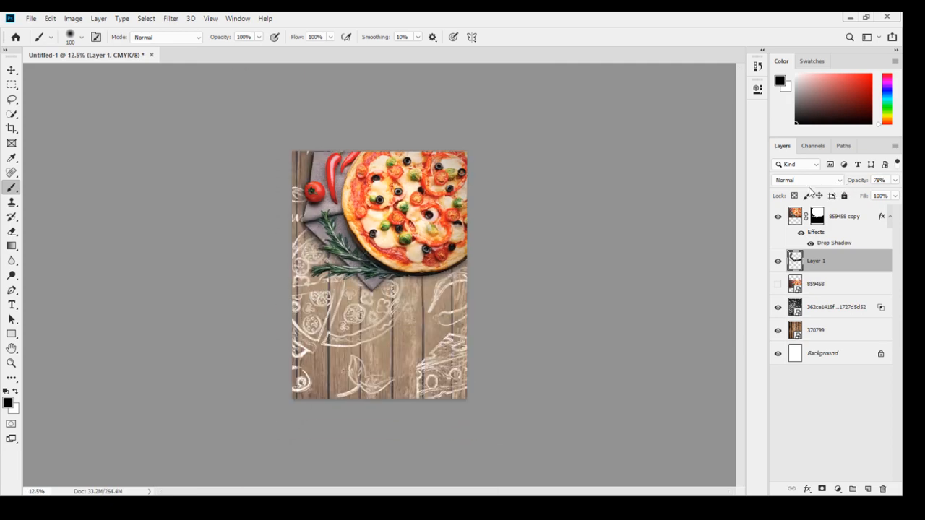
key(ctrl+plus)
key(ctrl+plus)
key(ctrl+plus)
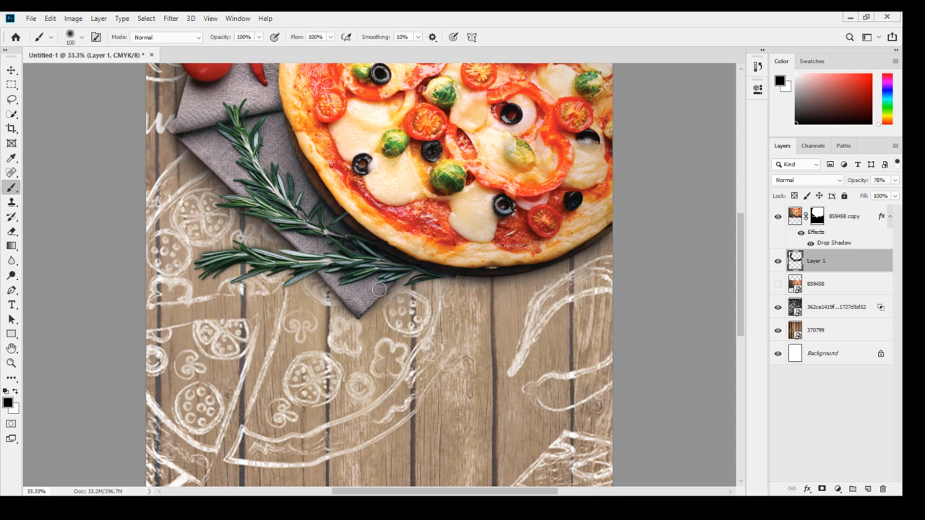
key(bracketright)
key(bracketright)
key(bracketright)
key(bracketright)
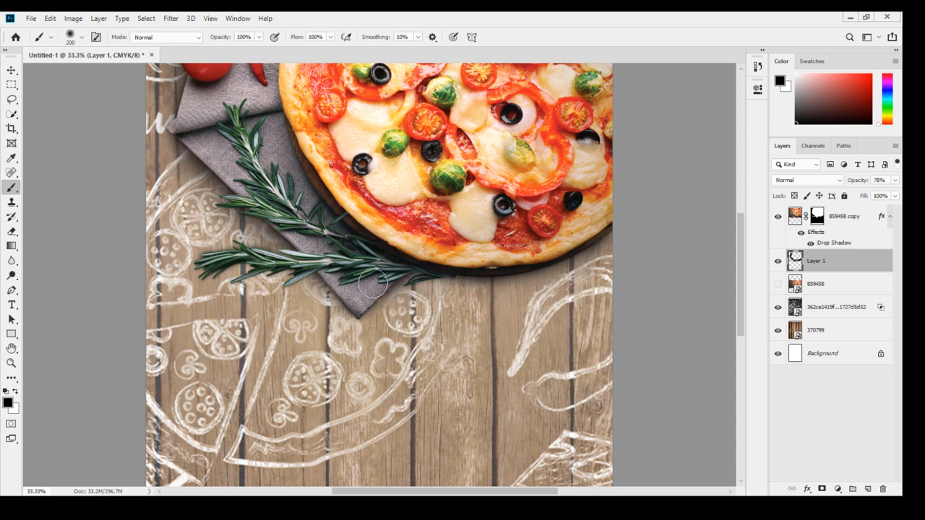
key(bracketright)
key(bracketright)
key(bracketright)
key(bracketright)
key(bracketright)
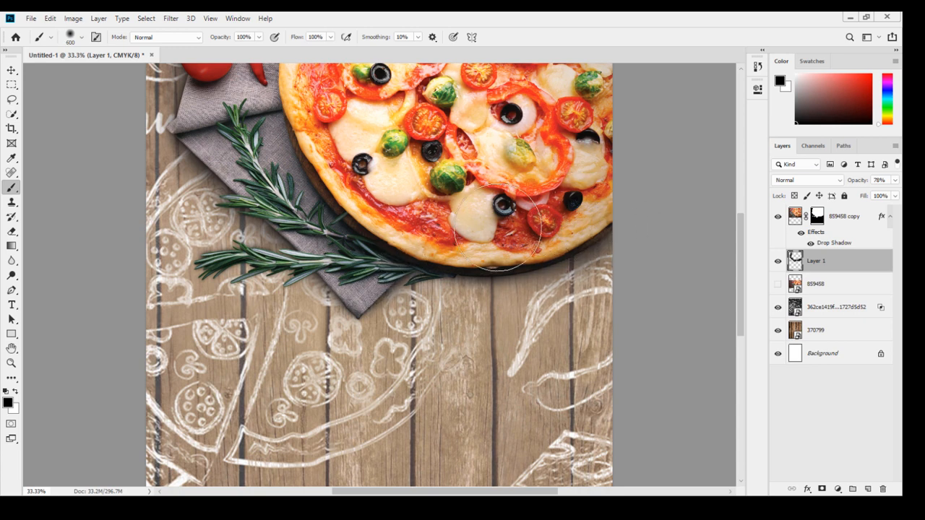
key(ctrl+minus)
key(ctrl+minus)
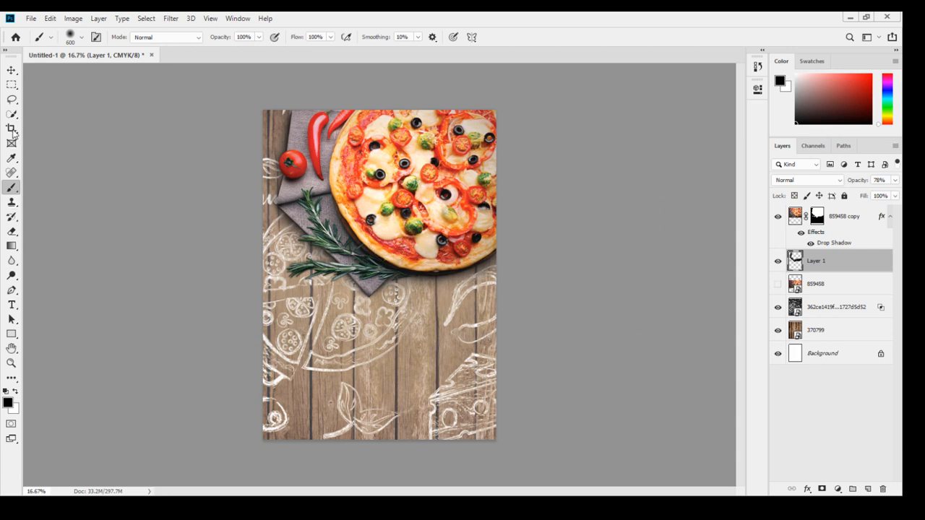
Draw a rectangle covering the whole poster and fill it with a dark blue swatch.
click(11, 334)
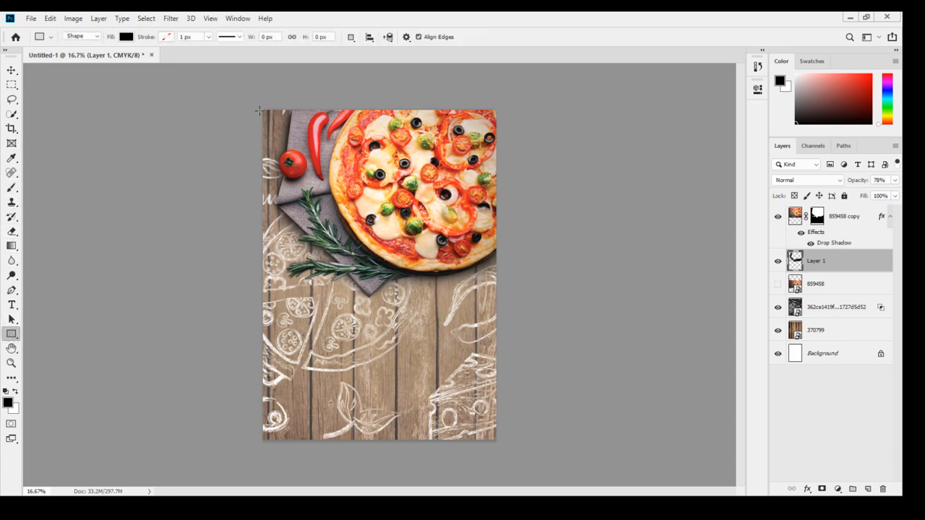
drag(262, 111, 497, 440)
click(598, 156)
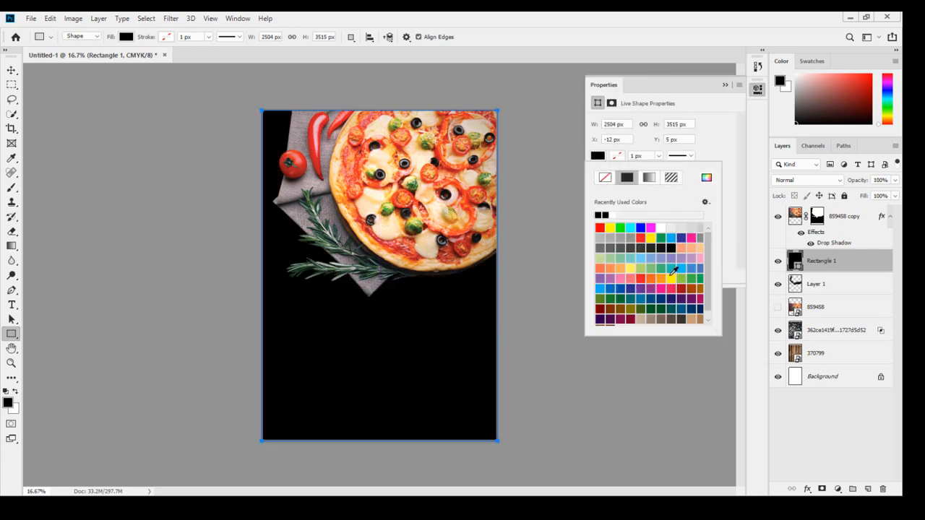
click(697, 307)
click(724, 84)
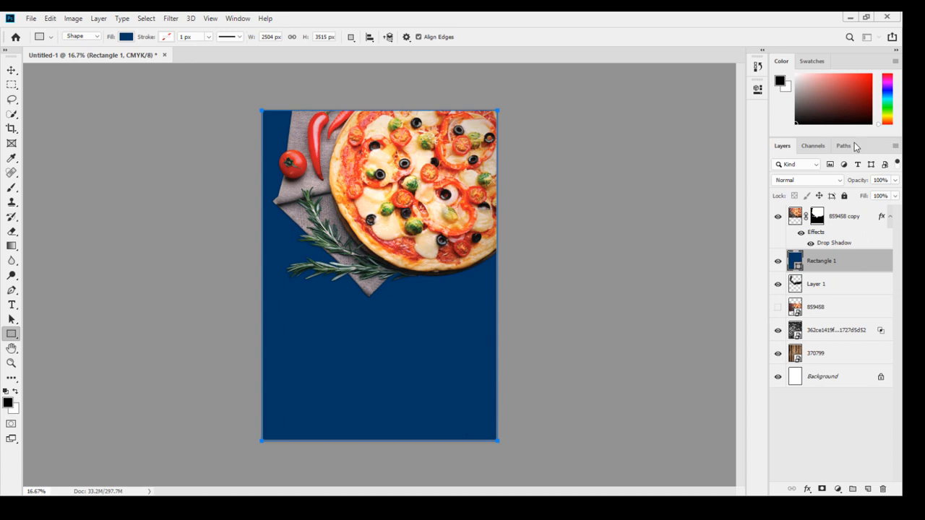
Move the blue rectangle layer below Layer 1, the chalk illustration layer.
double_click(878, 259)
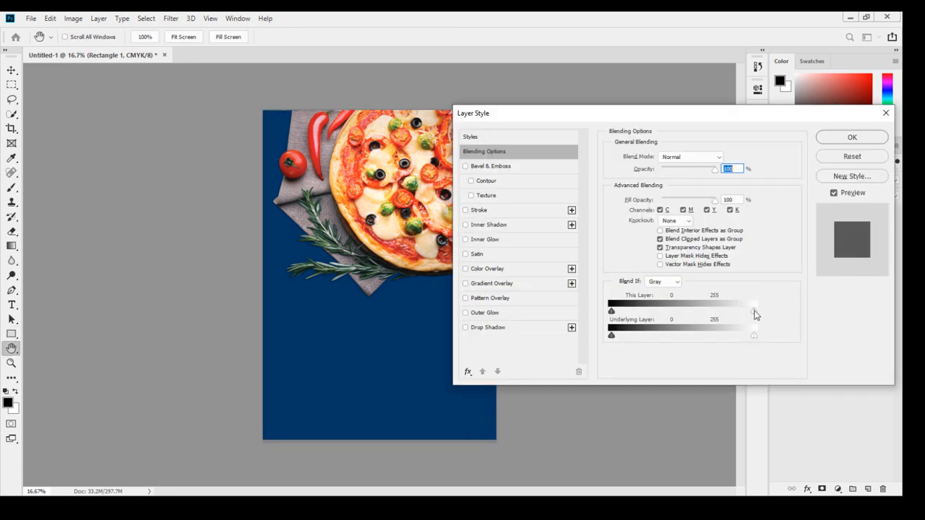
drag(754, 311, 664, 311)
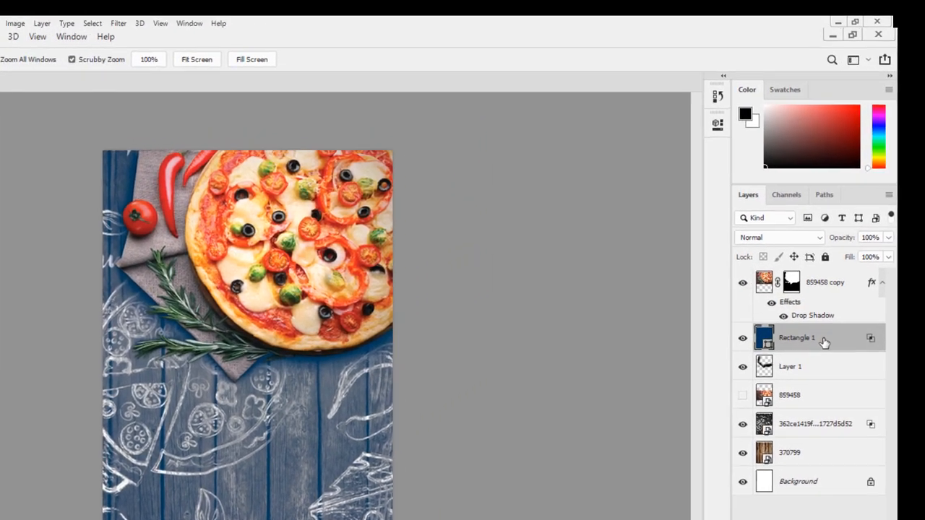
drag(864, 268, 872, 294)
drag(831, 374, 831, 374)
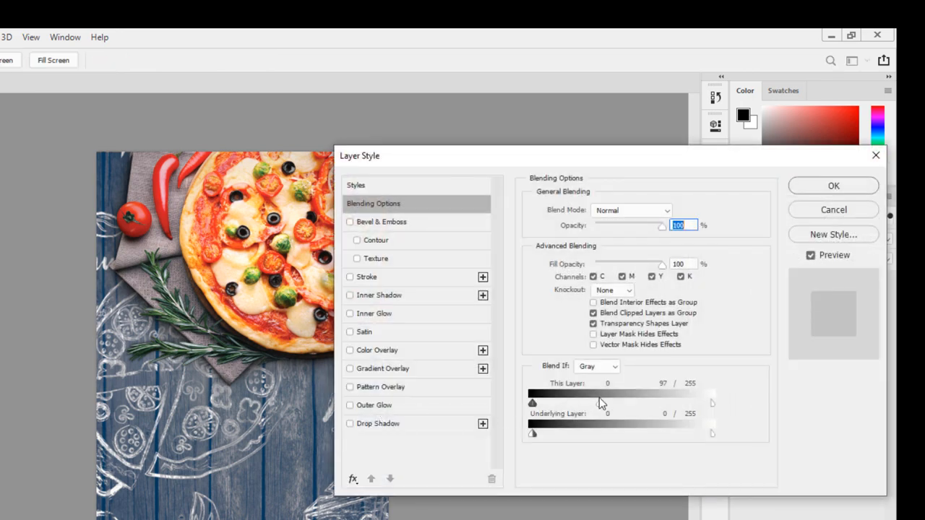
Split the rectangle's Blend If underlying-layer slider at 93 so the wood grain shows through the blue.
drag(600, 402, 712, 403)
drag(533, 436, 607, 436)
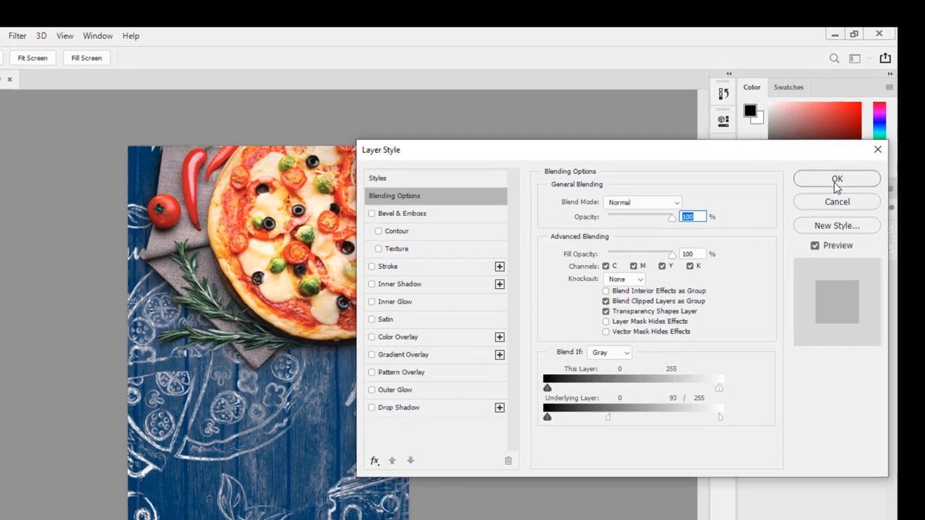
click(833, 186)
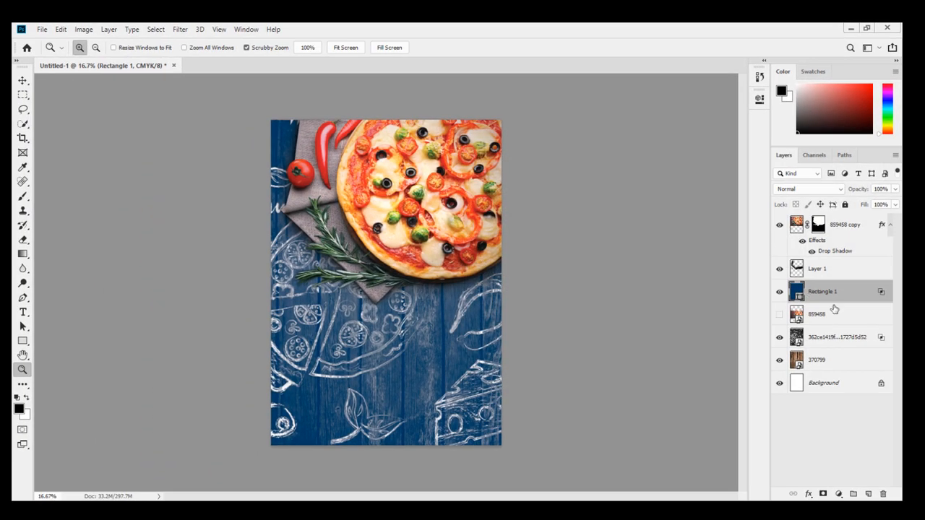
Lower the opacity of the 362ce1419f… illustration layer to 69%.
click(849, 337)
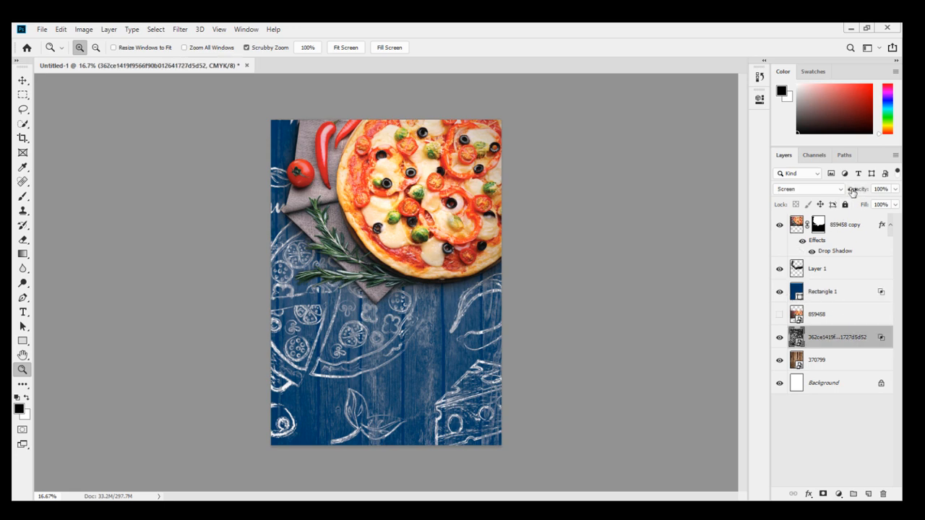
mouse_move(853, 192)
mouse_down()
mouse_move(834, 192)
mouse_move(843, 193)
mouse_up()
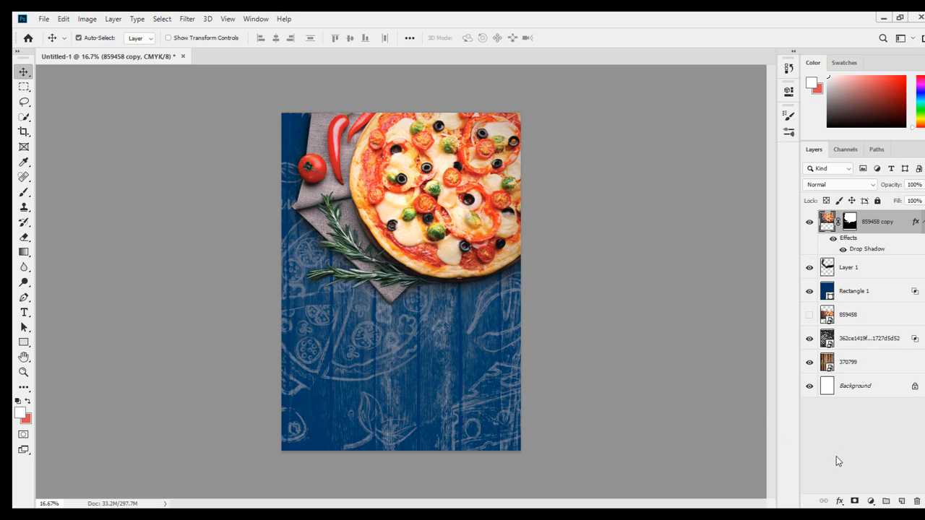
Add a new layer and choose the 2347 scribble brush from the hand-drawn border brushes.
click(901, 501)
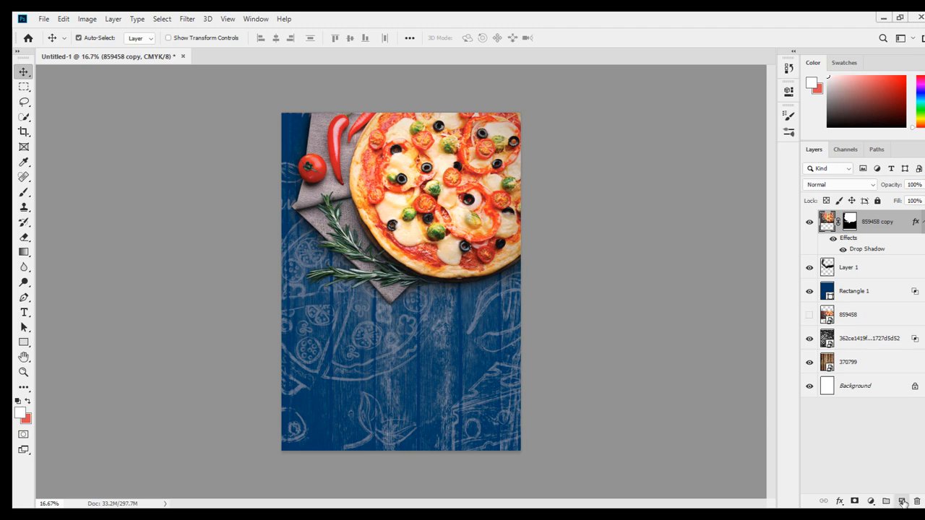
click(25, 192)
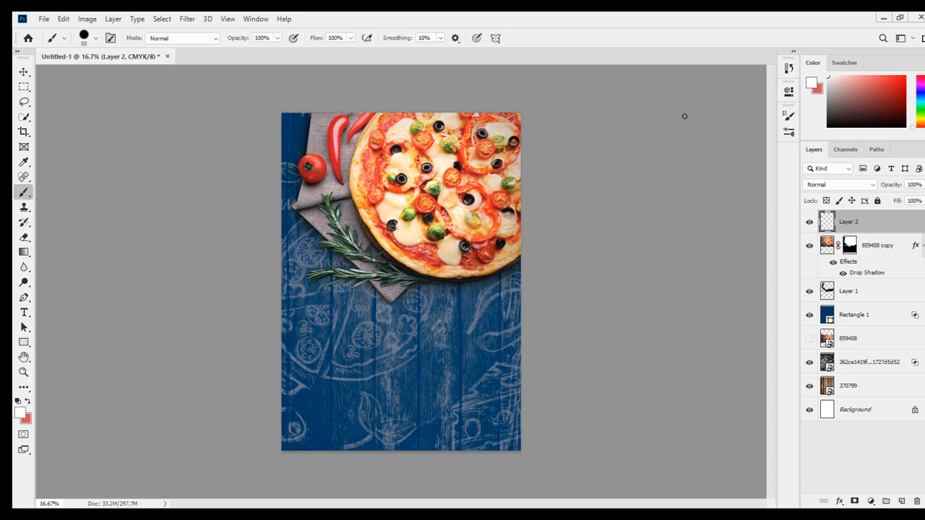
click(789, 132)
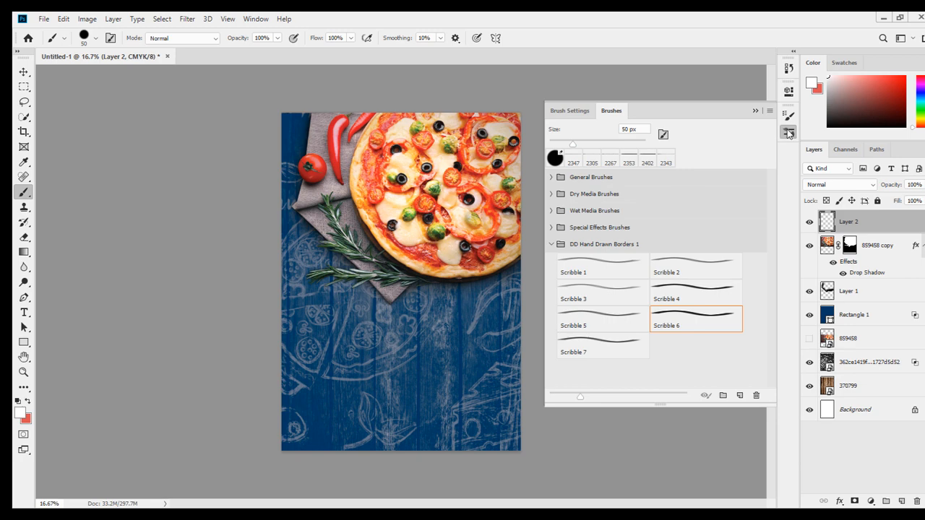
click(788, 115)
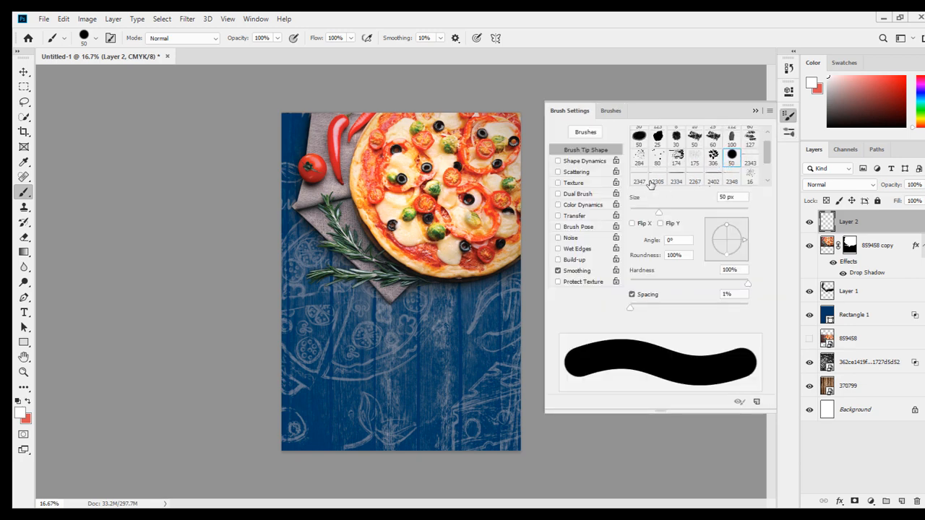
click(649, 183)
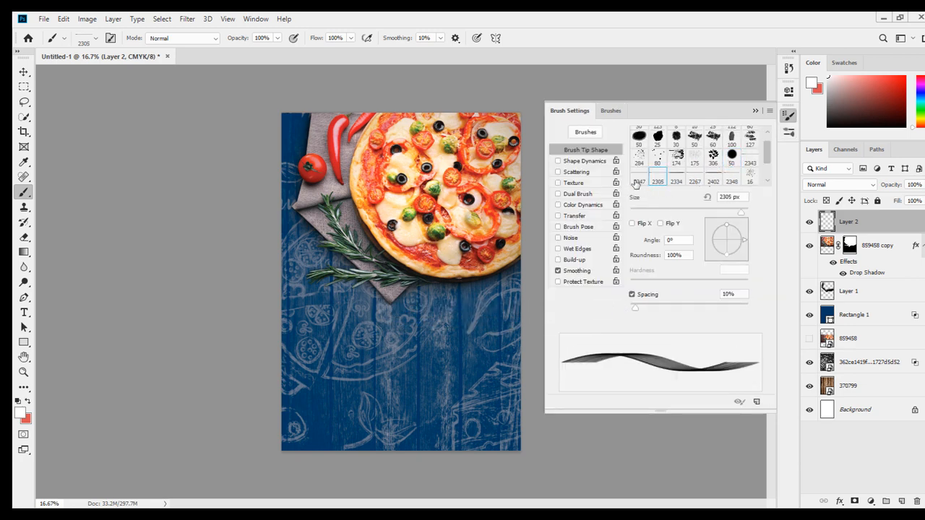
click(635, 180)
click(753, 112)
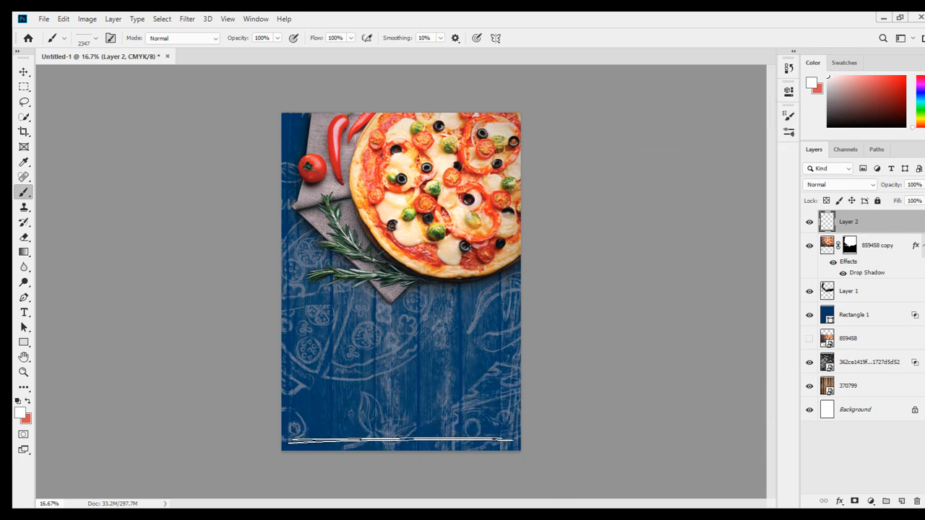
On a new layer, stamp a scribble line and rotate it vertical along the poster's left edge.
click(900, 501)
click(405, 385)
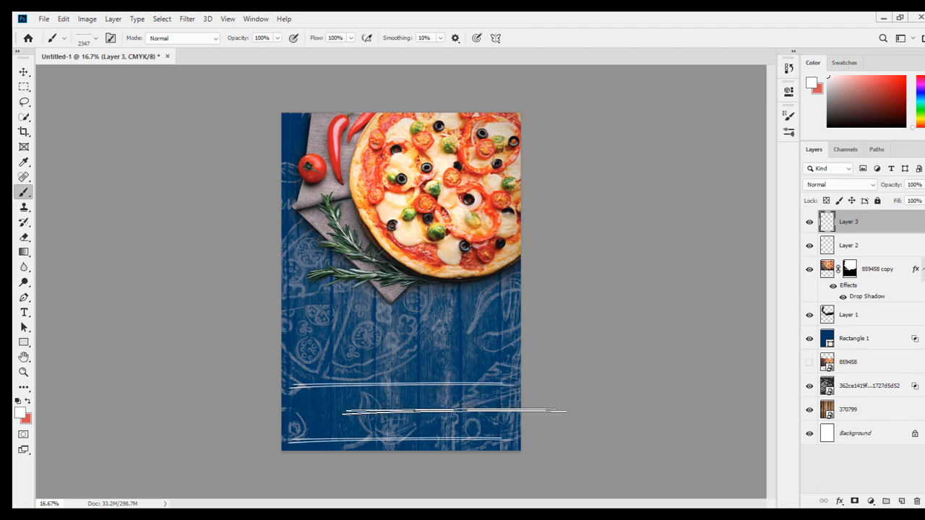
key(ctrl+t)
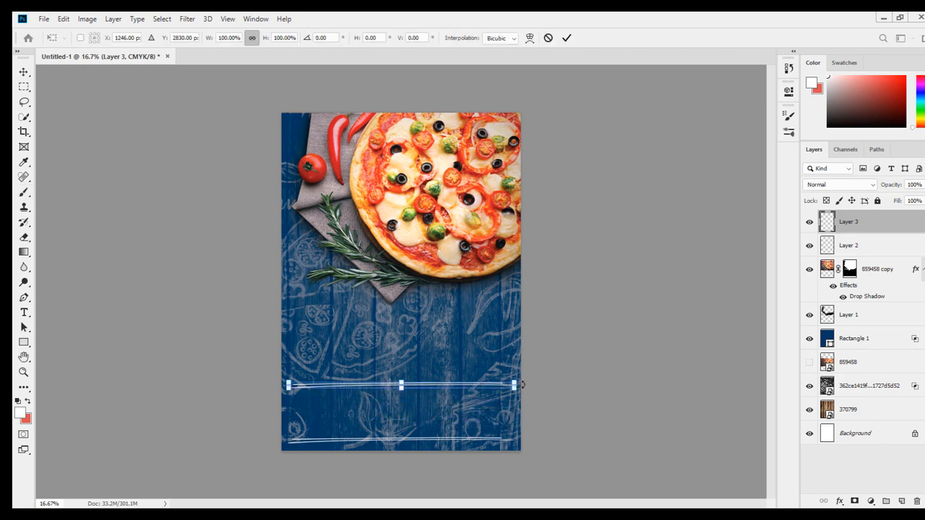
mouse_move(526, 394)
mouse_down()
mouse_move(522, 372)
mouse_move(390, 297)
mouse_move(412, 267)
mouse_up()
drag(401, 365, 295, 301)
key(Return)
key(b)
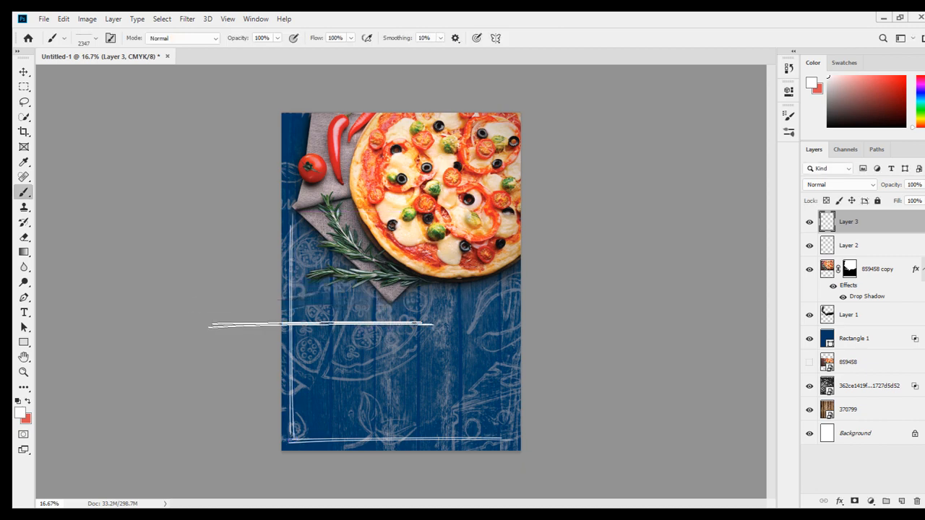
Duplicate the left-edge scribble line and move the copy upward to extend the border.
click(27, 72)
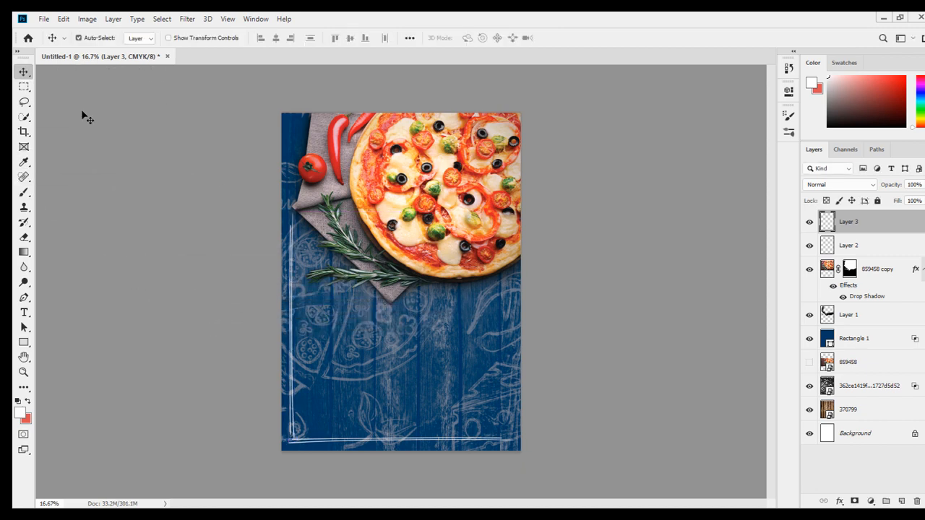
key(alt)
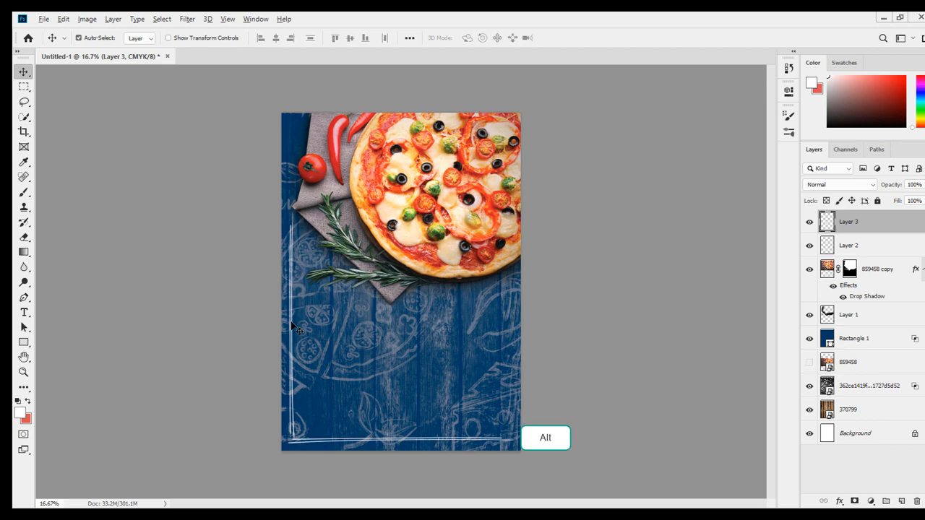
drag(292, 326, 291, 232)
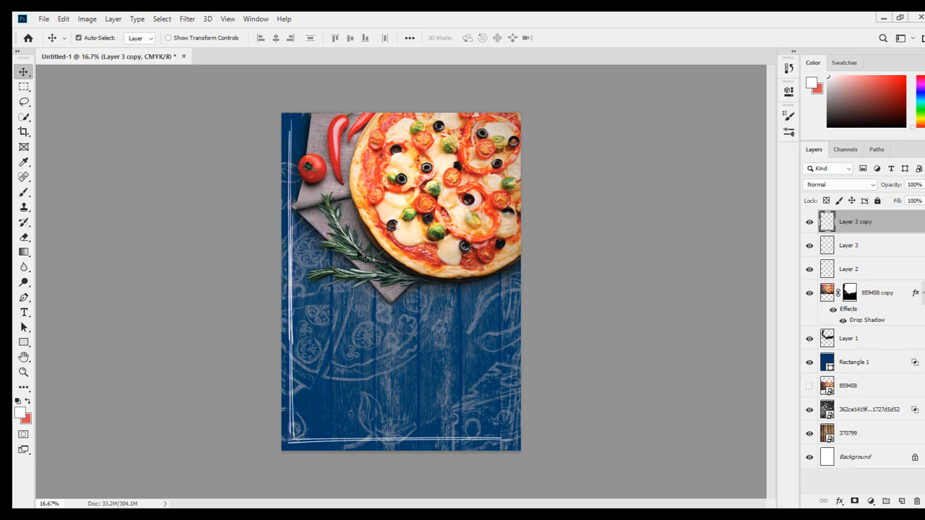
key(e)
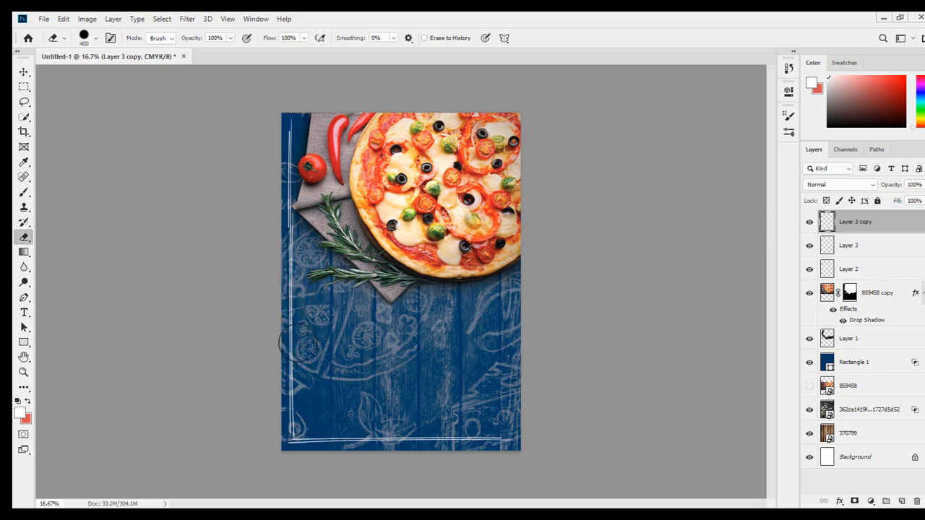
click(24, 72)
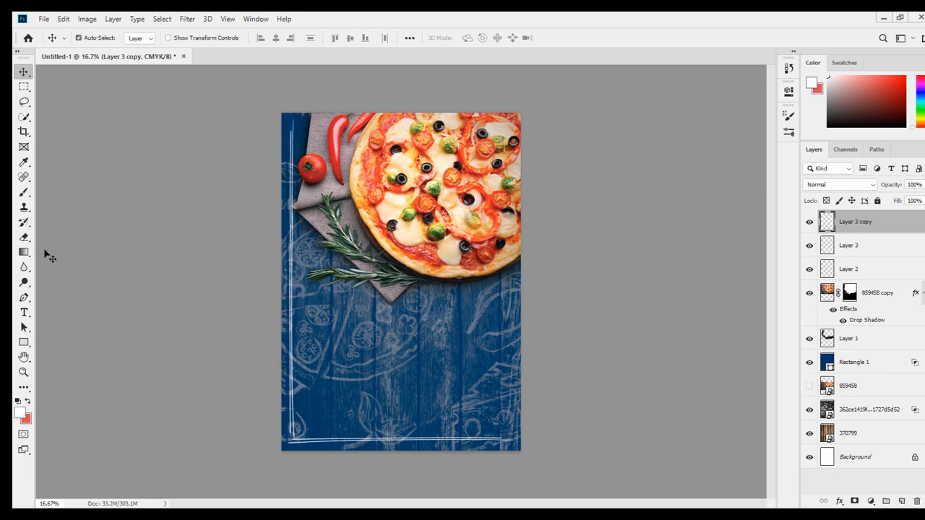
drag(39, 207, 44, 211)
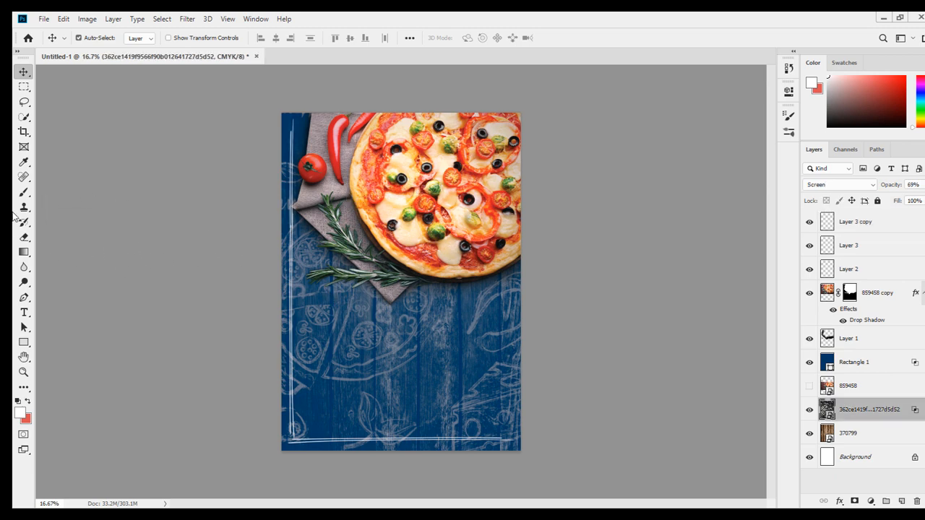
click(23, 194)
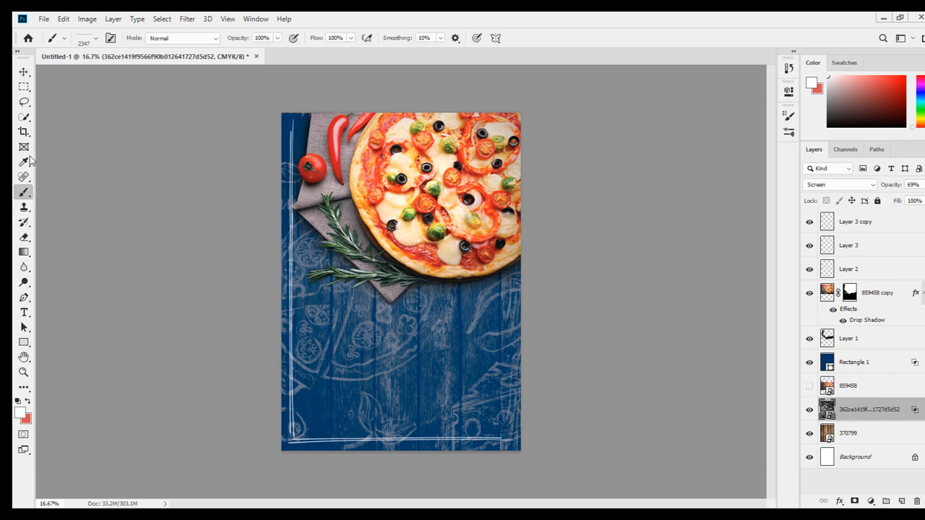
click(883, 226)
click(809, 222)
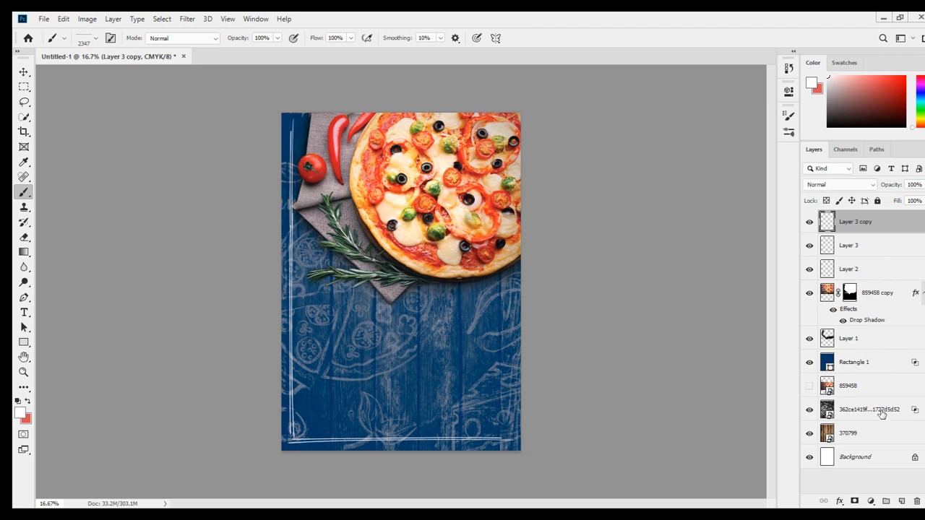
On a new layer, stamp a scribble line along the poster's top edge.
click(902, 502)
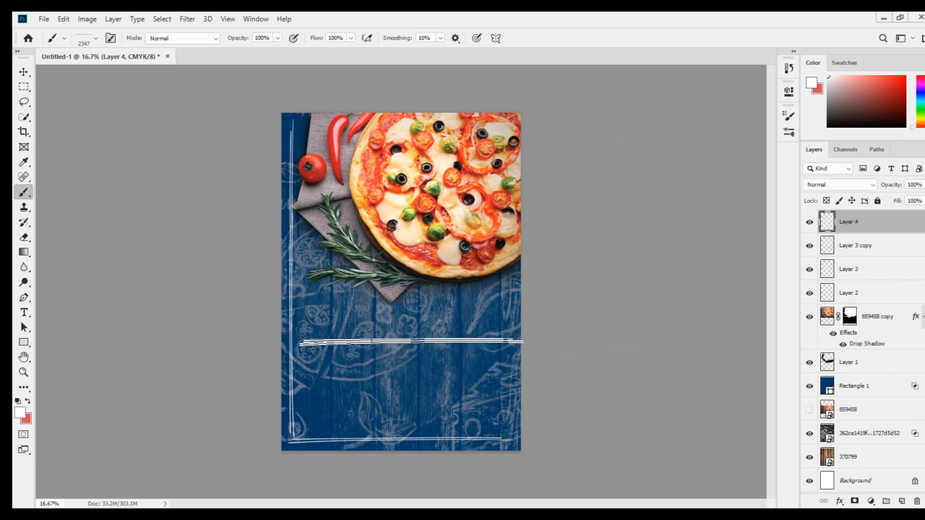
click(401, 283)
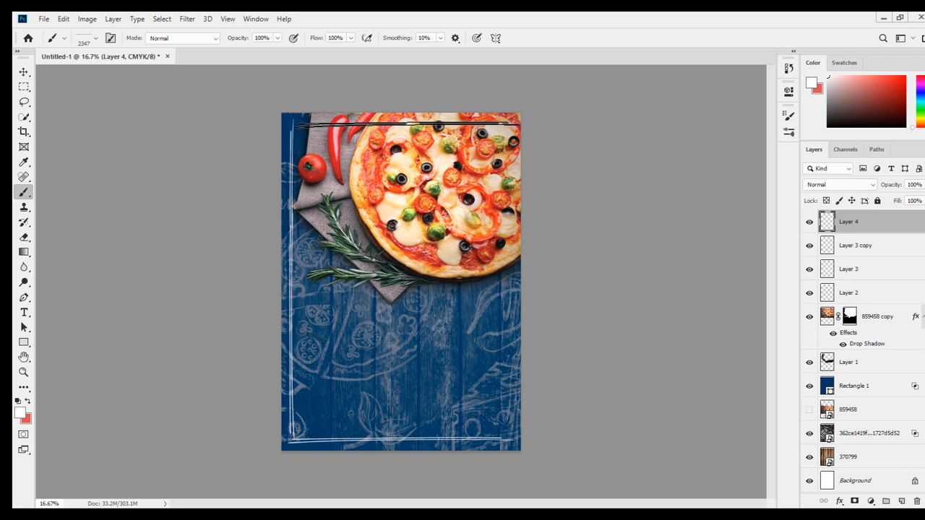
click(407, 125)
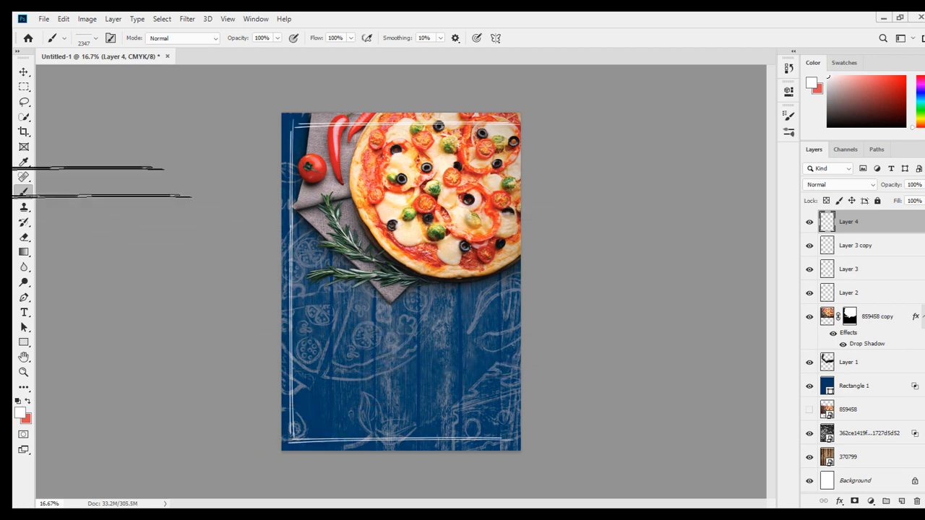
click(24, 71)
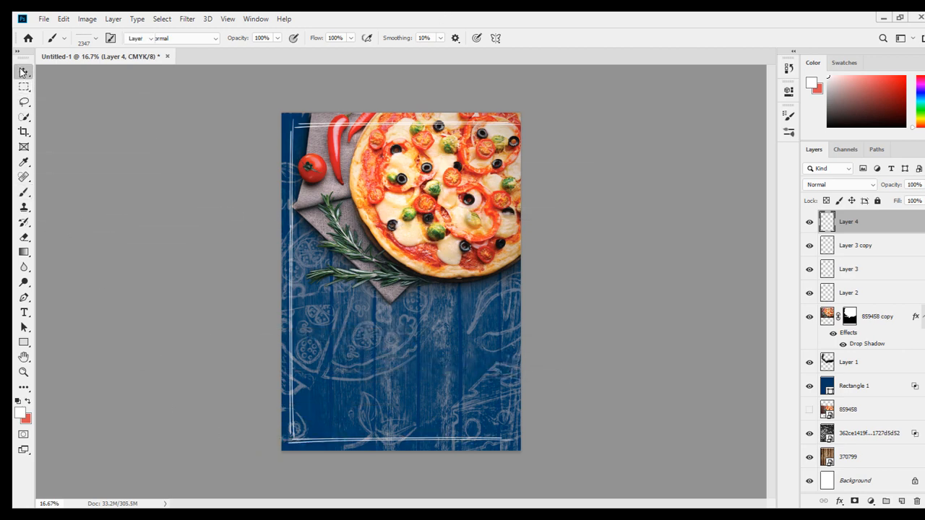
Duplicate the vertical scribble line and move the copy to the poster's right edge.
click(293, 365)
drag(322, 365, 511, 364)
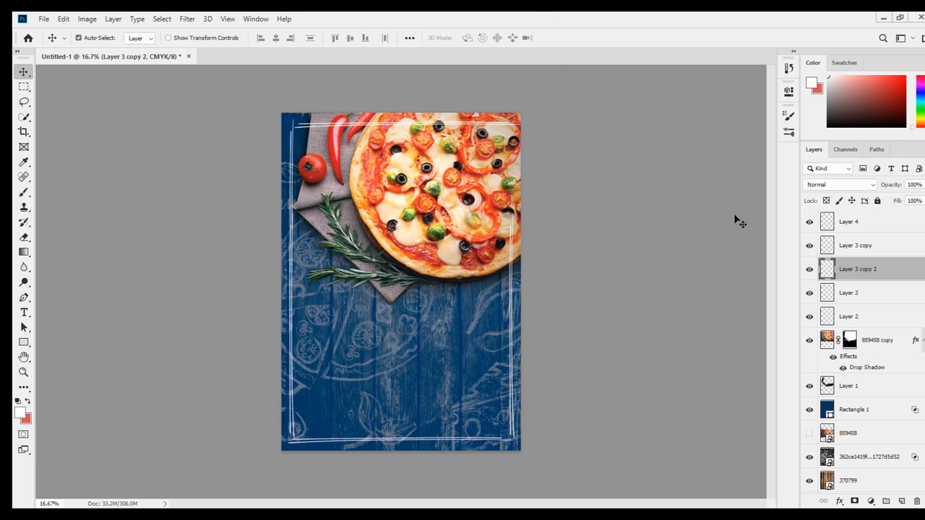
Group all the scribble border layers and move the group beneath the cut-out pizza photo layer.
ctrl+click(887, 246)
ctrl+click(888, 232)
ctrl+click(885, 302)
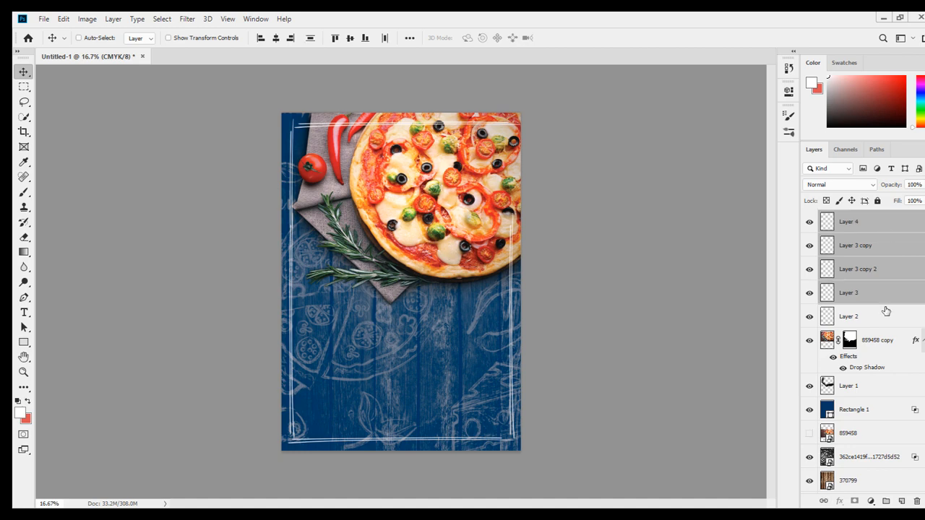
ctrl+click(887, 321)
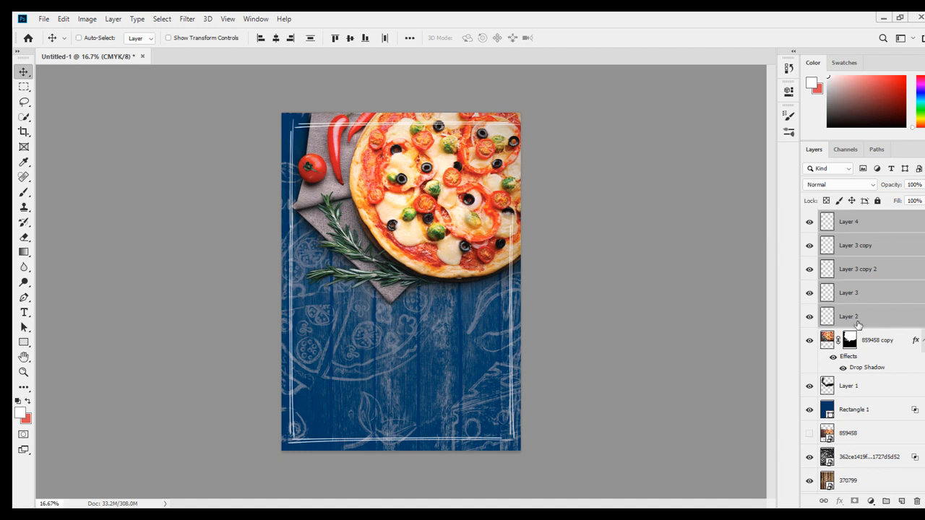
key(ctrl+g)
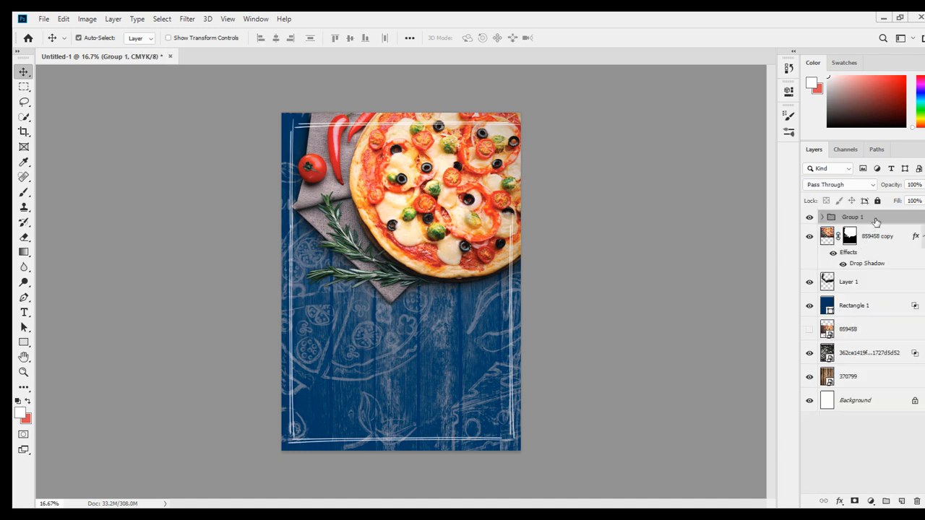
drag(876, 221, 873, 261)
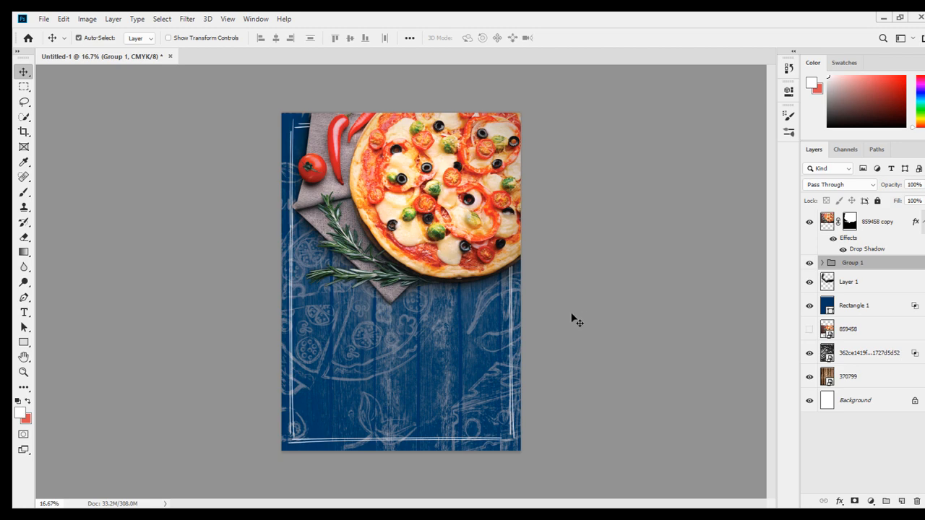
Place the Pepper-Transparent-Background.png image into the poster above the pizza photo.
click(307, 136)
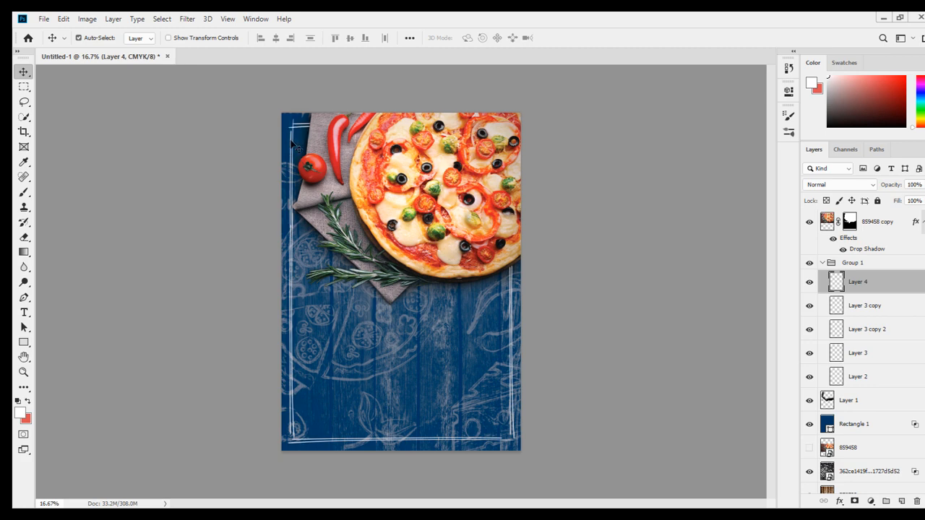
click(291, 142)
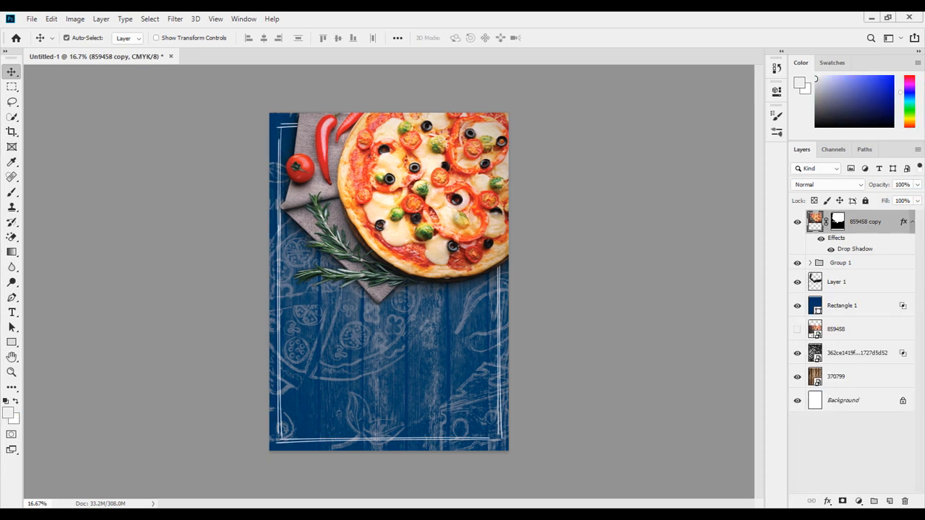
click(95, 516)
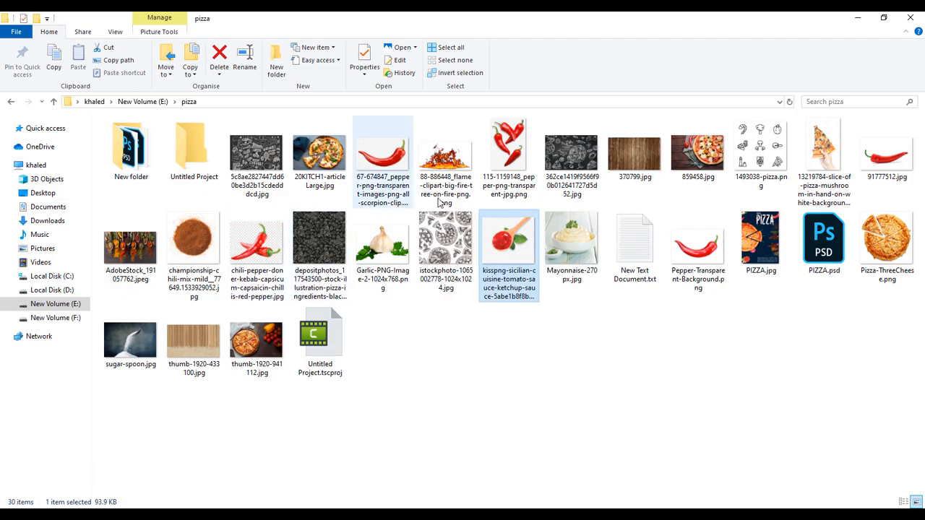
drag(690, 251, 308, 385)
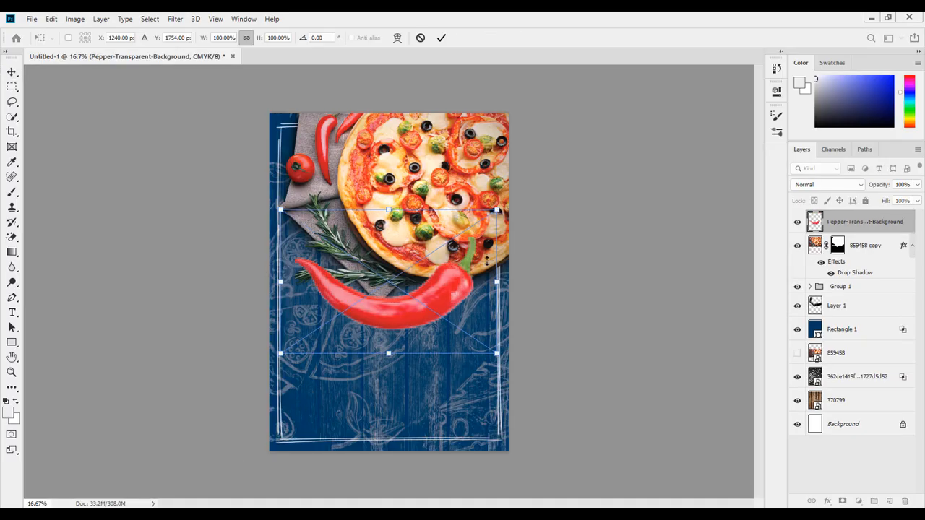
key(Return)
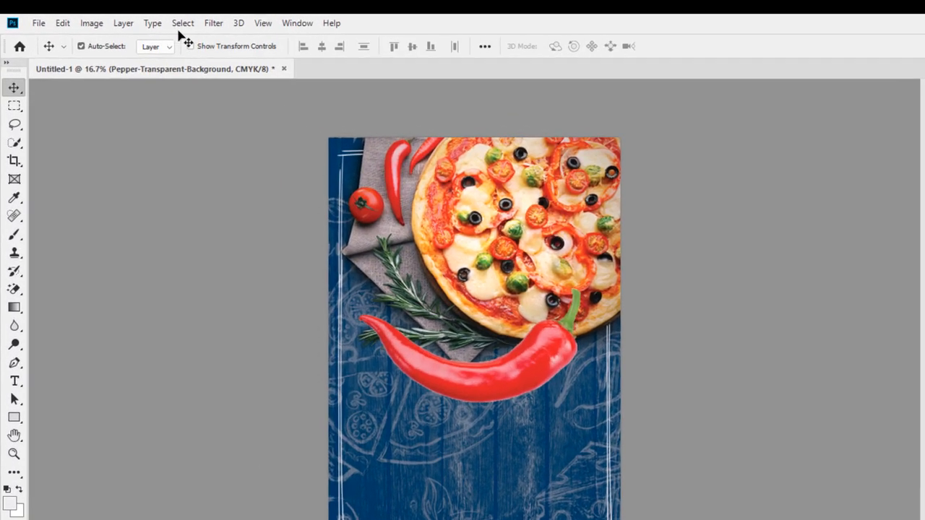
Apply a Motion Blur to the pepper with angle 0 and distance 46 pixels.
click(174, 19)
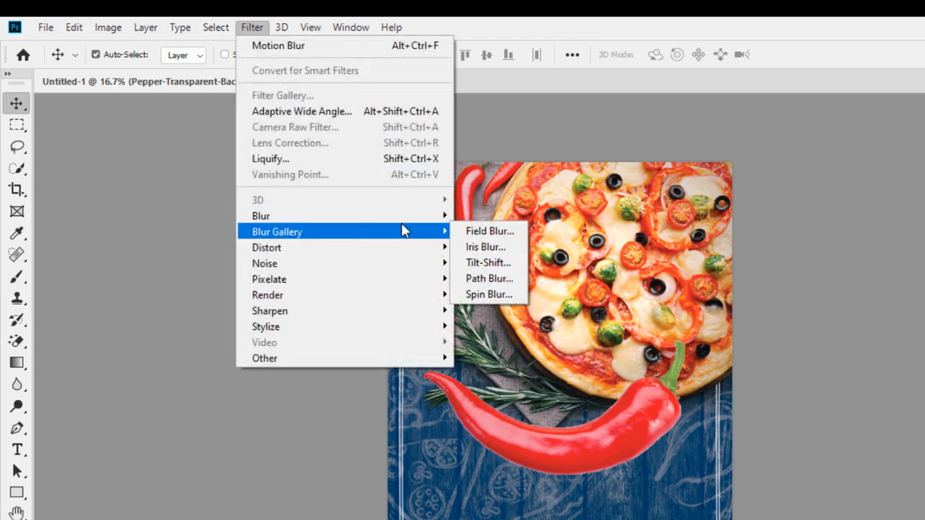
mouse_move(426, 215)
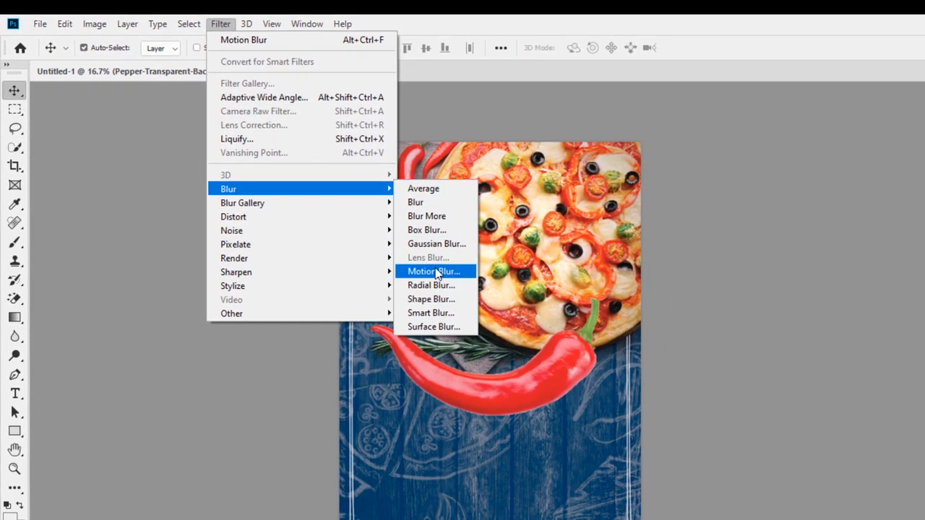
click(433, 271)
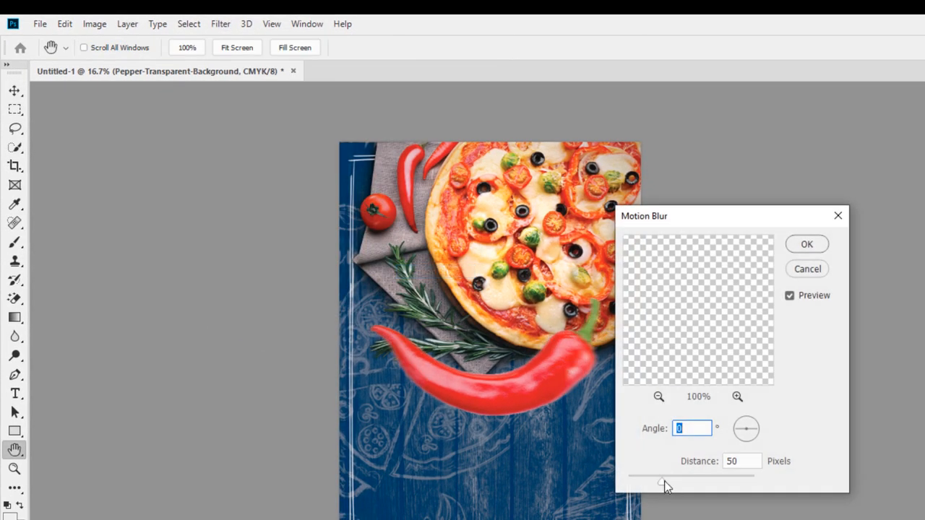
drag(662, 482, 660, 481)
key(Tab)
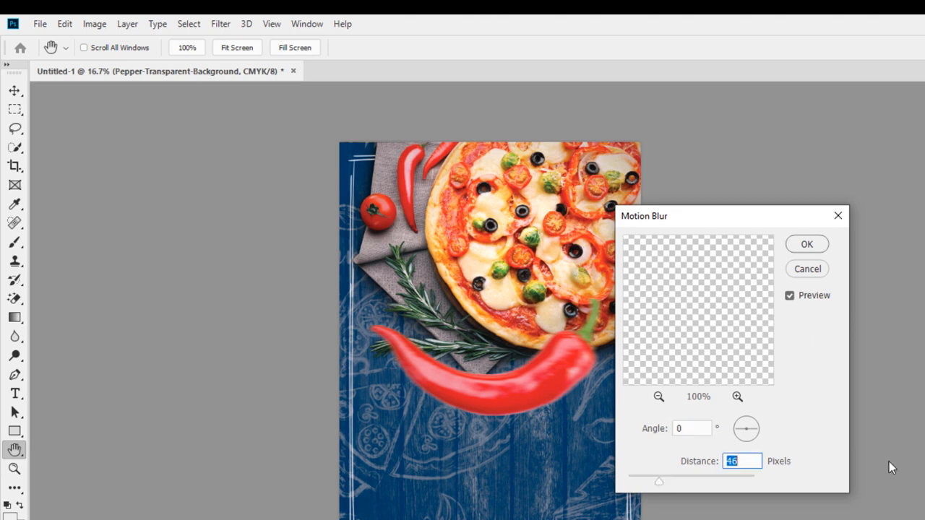
text(46)
key(Tab)
key(Tab)
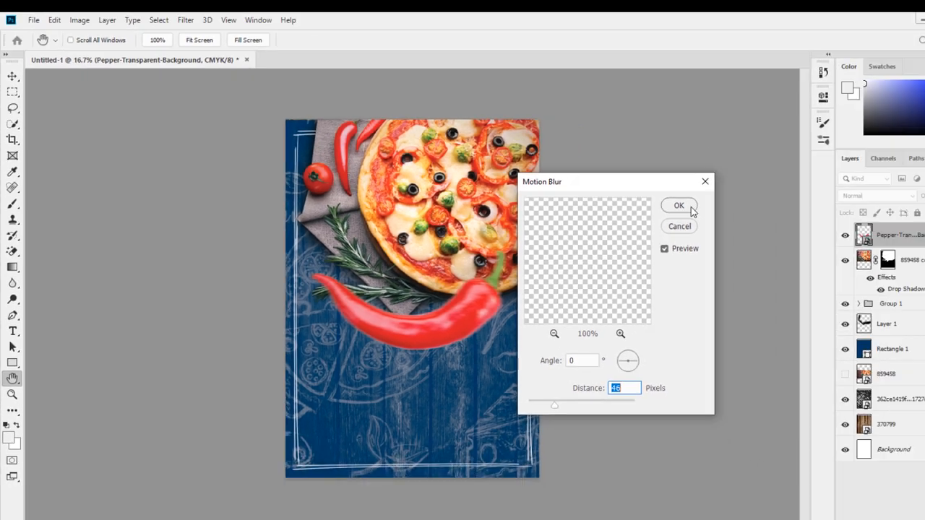
click(801, 242)
Move, rotate about -26° and scale the blurred pepper to about 63% into the poster's bottom-left corner.
key(v)
drag(426, 318, 383, 396)
key(ctrl+t)
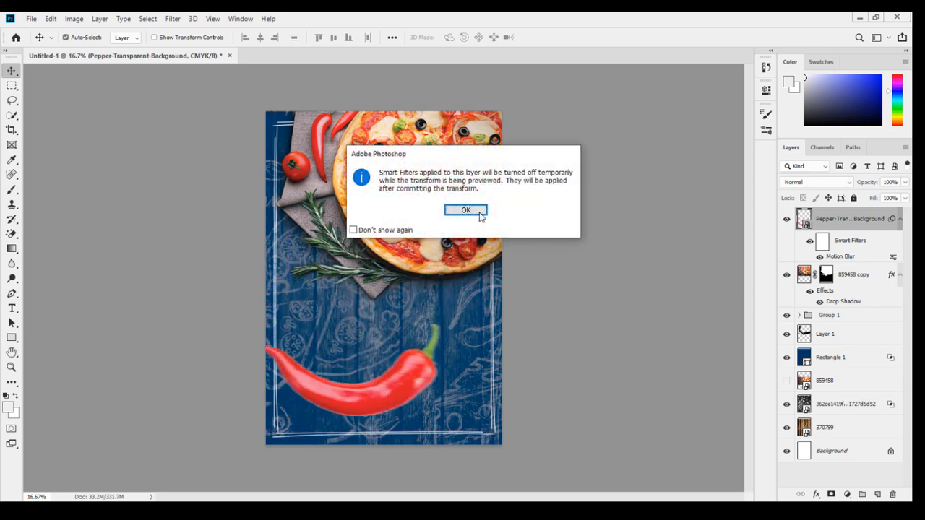
click(480, 212)
drag(474, 294, 421, 275)
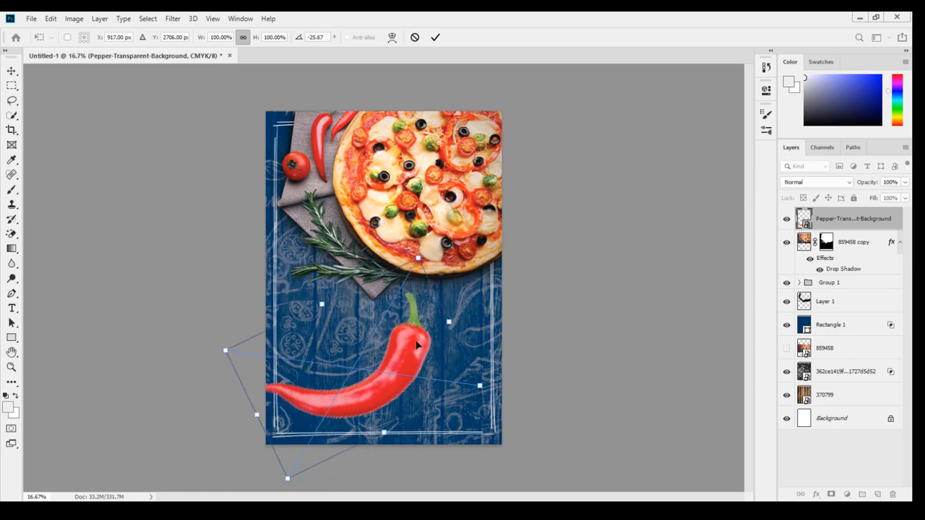
drag(416, 346, 302, 412)
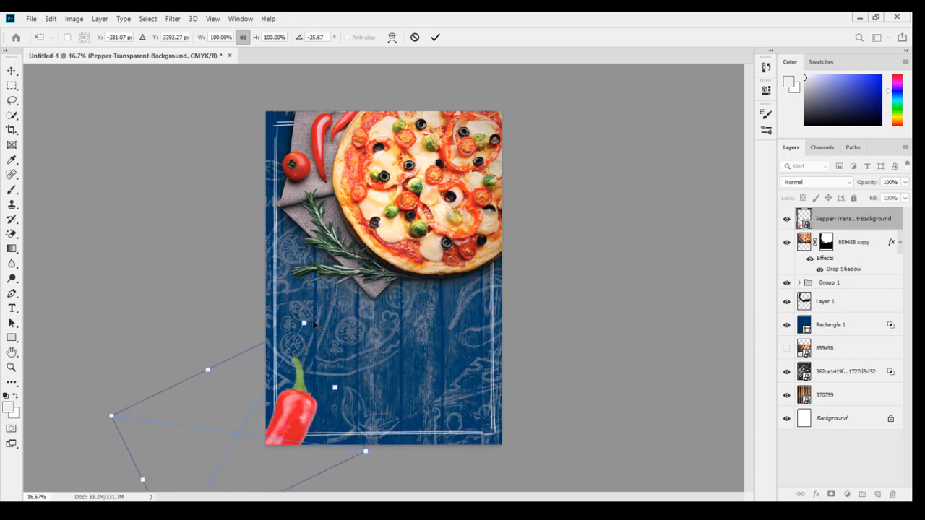
drag(304, 323, 279, 363)
drag(281, 412, 298, 403)
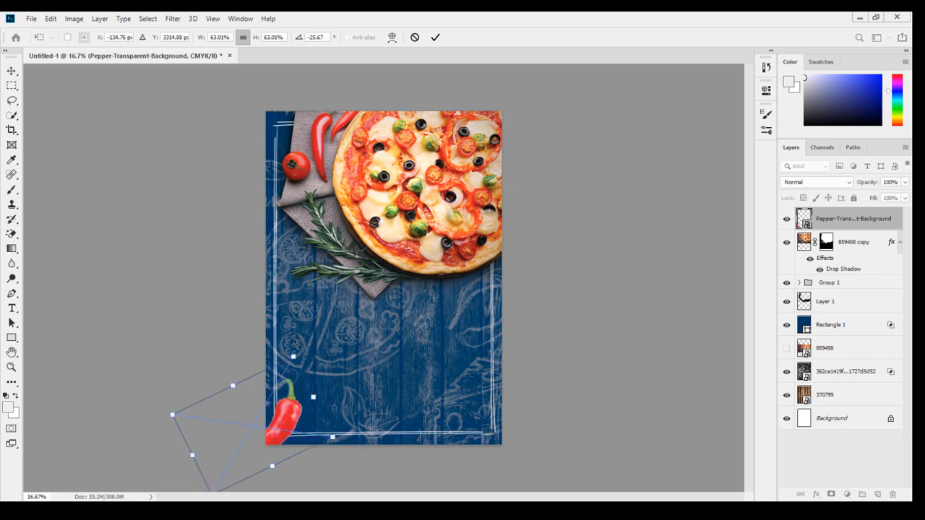
drag(296, 344, 322, 334)
drag(291, 417, 291, 417)
key(Return)
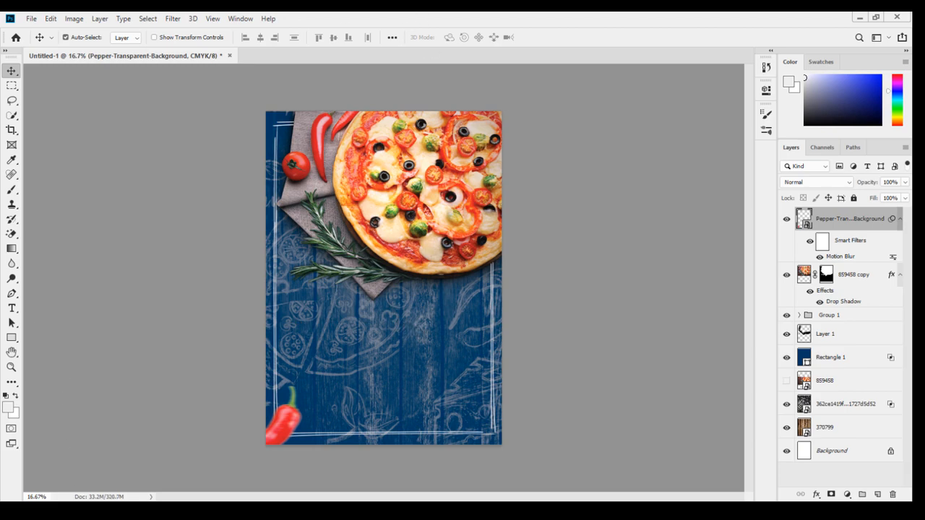
Place the kisspng-sicilian-cuisine-tomato-sauce ketchup spoon image into the poster.
click(860, 17)
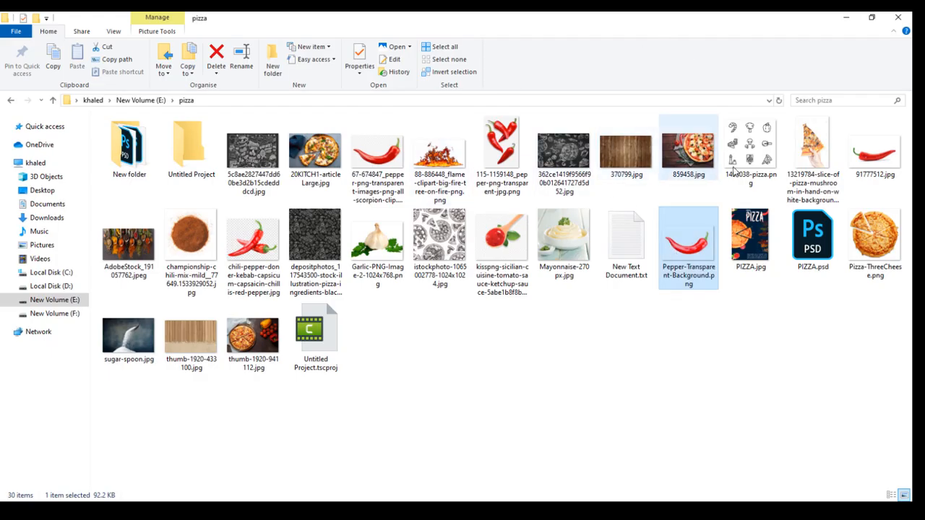
click(525, 265)
drag(512, 231, 364, 326)
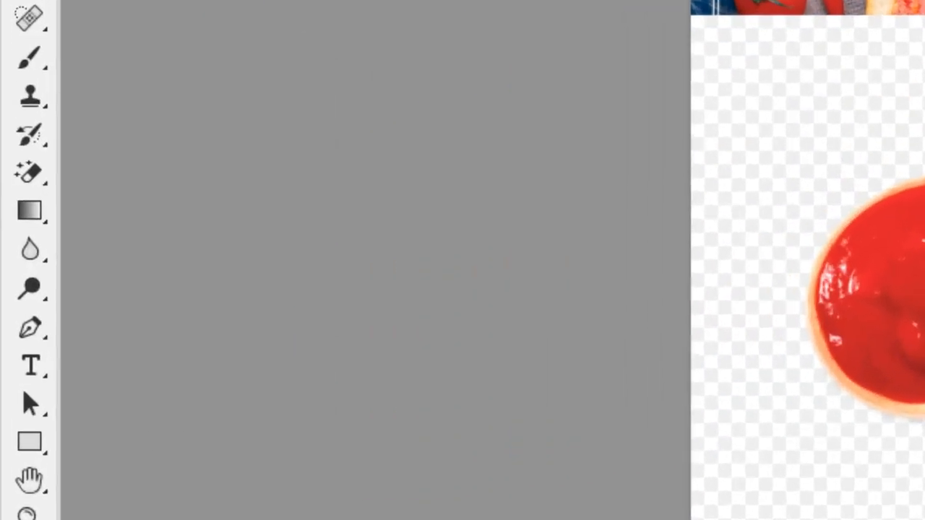
Rasterize the spoon layer and erase its white background with the Magic Eraser Tool.
right_click(36, 160)
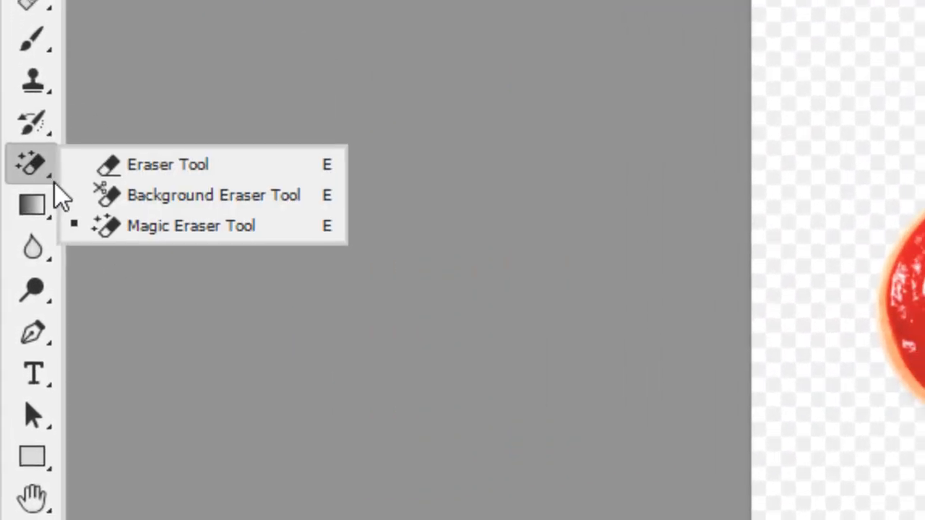
click(101, 225)
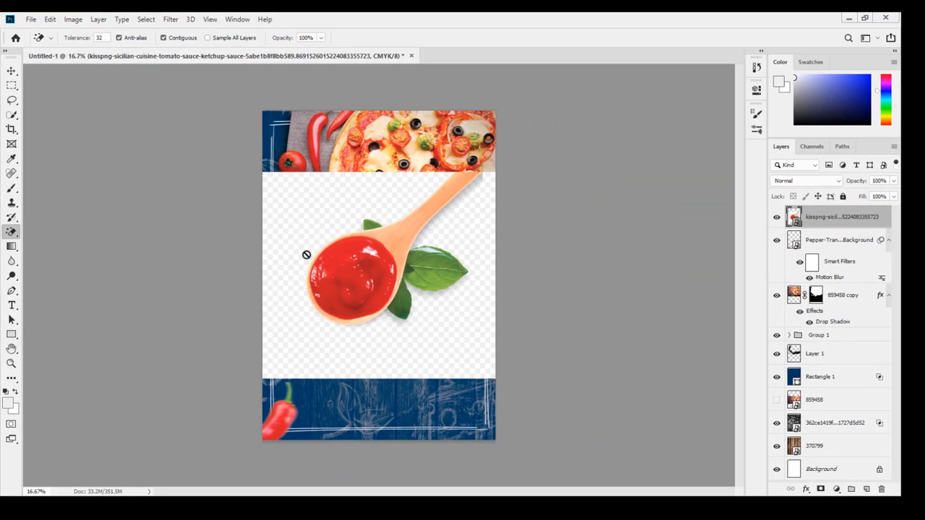
click(308, 226)
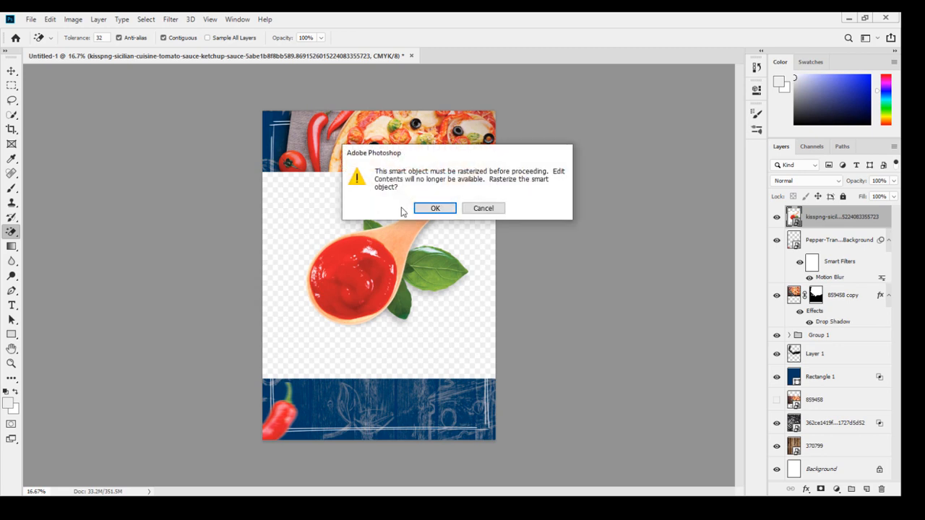
click(419, 209)
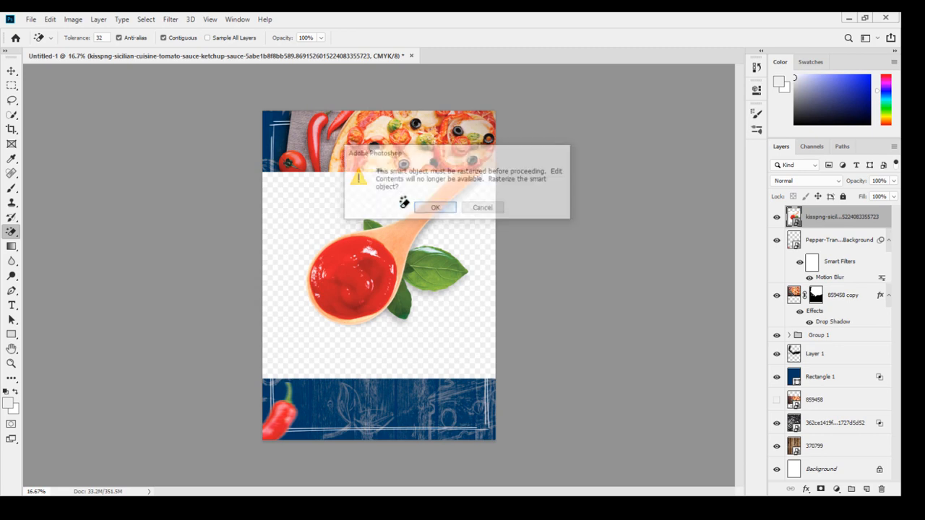
click(320, 219)
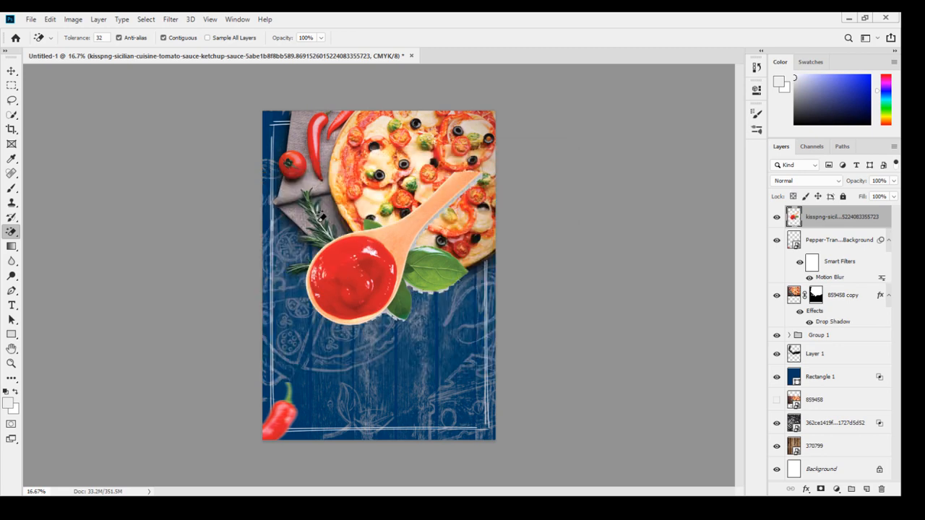
click(426, 225)
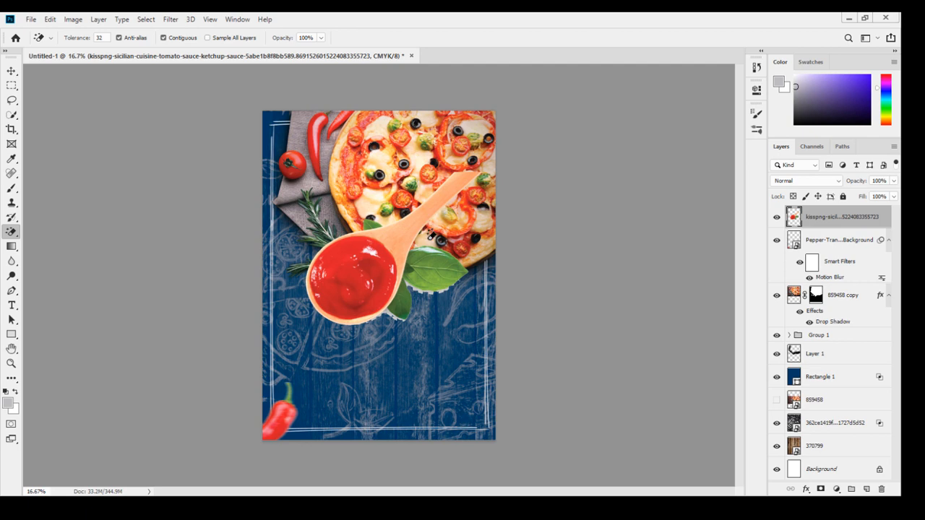
click(418, 284)
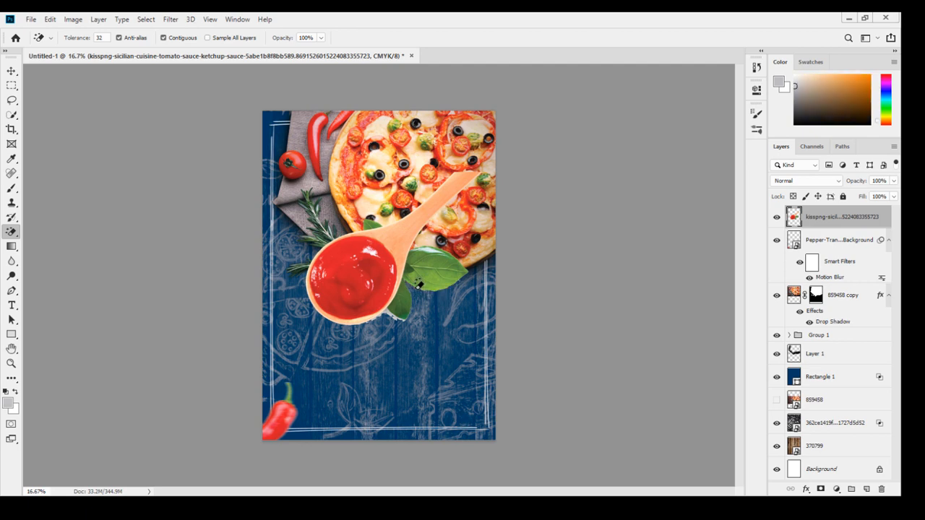
alt+click(385, 310)
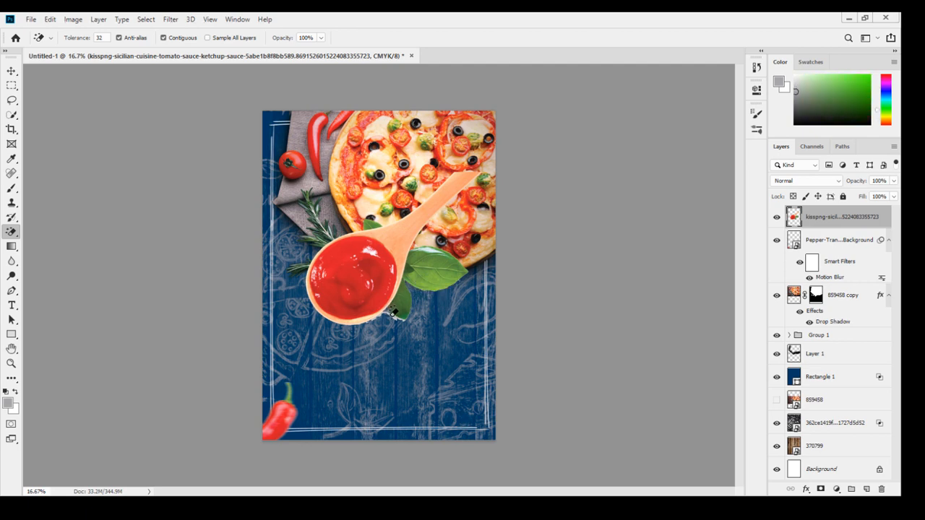
alt+click(397, 316)
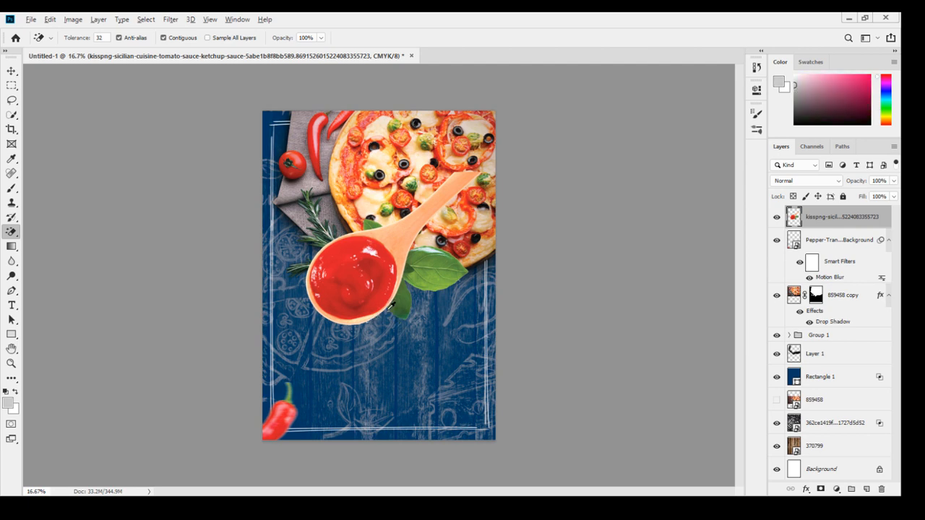
alt+click(388, 310)
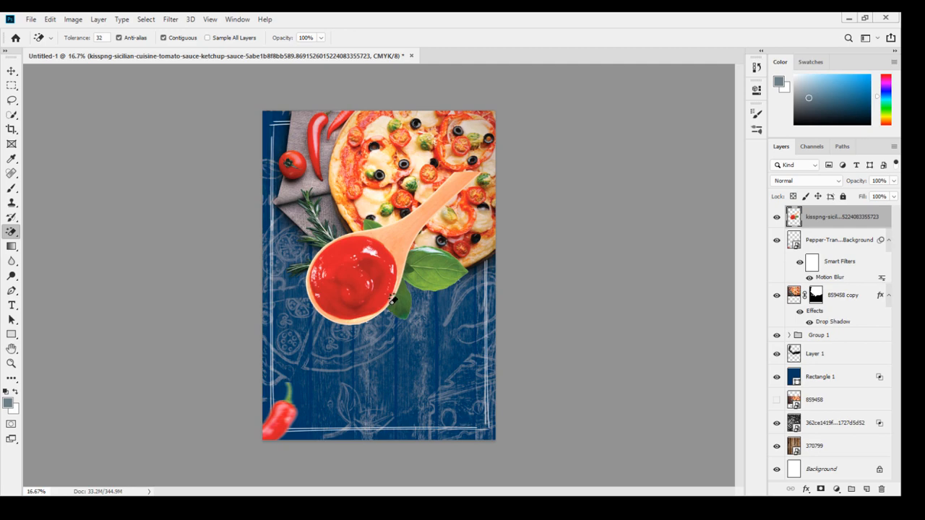
Move the sauce spoon lower on the poster, below the pizza.
scroll(393, 298, up, 3)
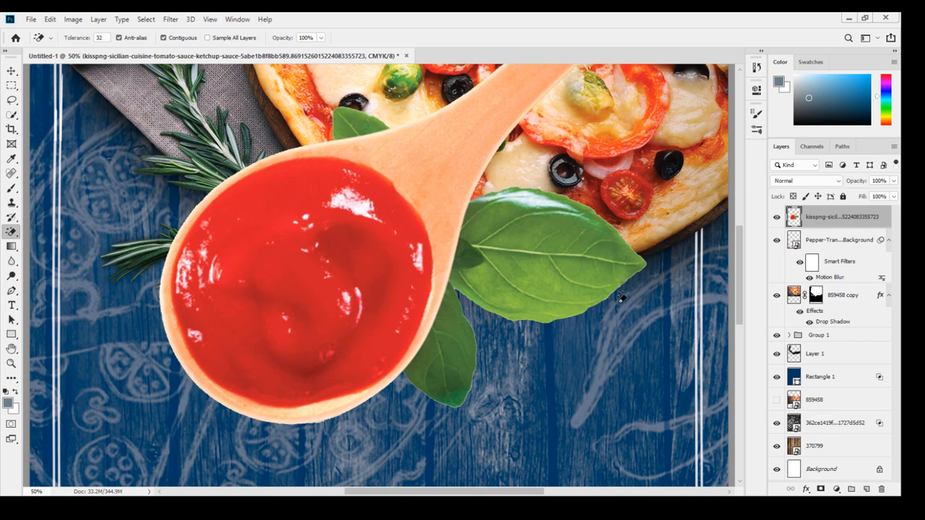
key(ctrl+minus)
key(ctrl+minus)
key(ctrl+minus)
key(ctrl+minus)
key(ctrl+minus)
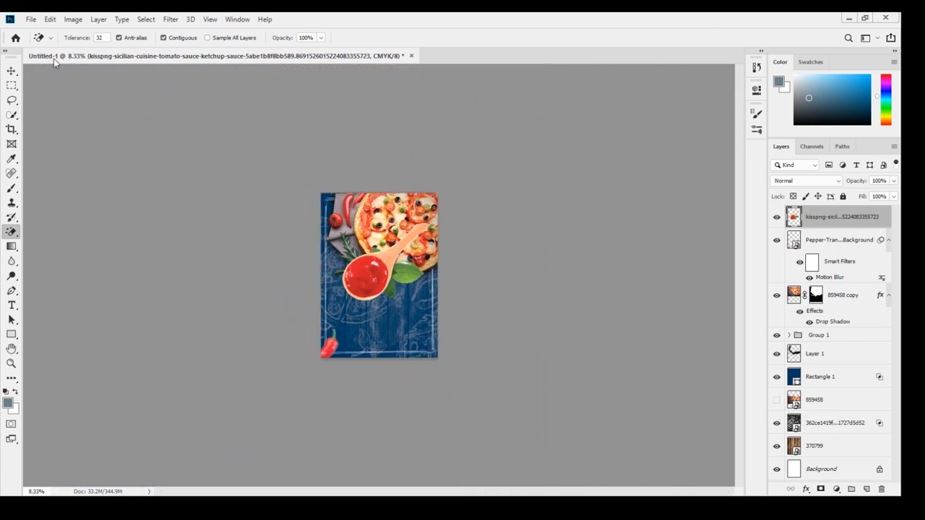
click(11, 71)
drag(383, 269, 376, 297)
Free-transform the sauce spoon, rotating it about 73° and scaling to about 56%, beside the pizza's lower edge.
key(ctrl+t)
drag(429, 235, 456, 305)
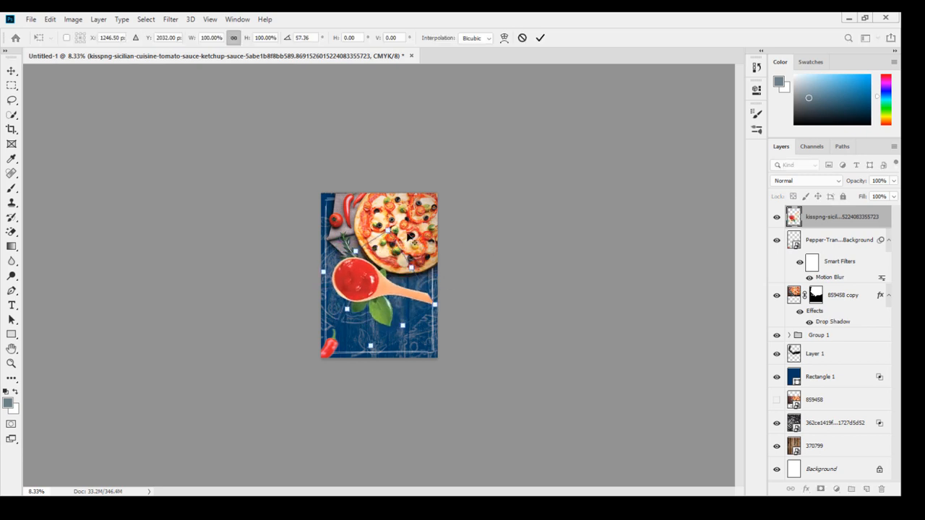
drag(388, 229, 425, 294)
key(ctrl+plus)
key(ctrl+plus)
key(ctrl+plus)
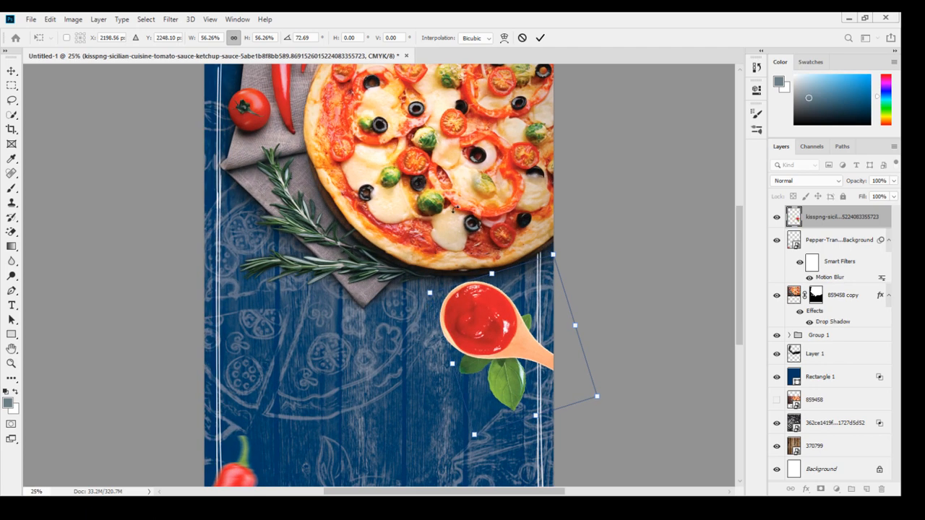
drag(494, 325, 506, 326)
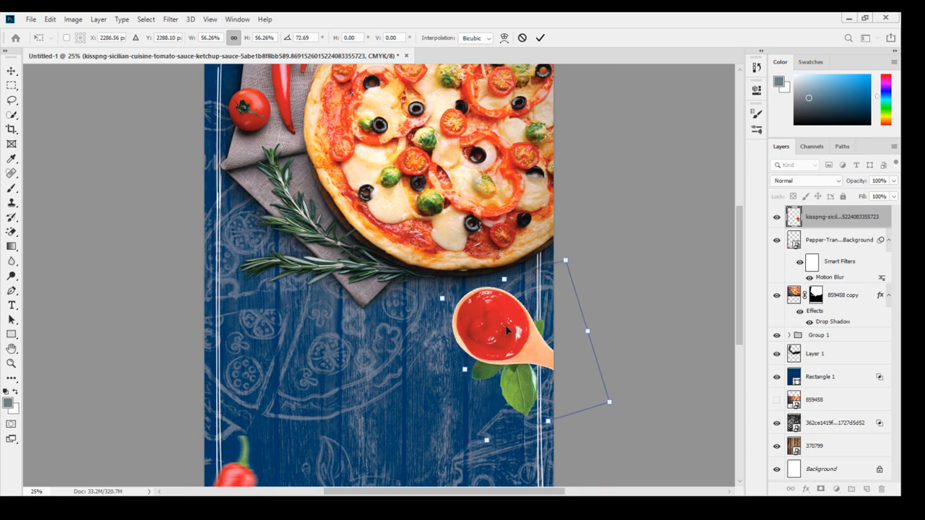
key(Return)
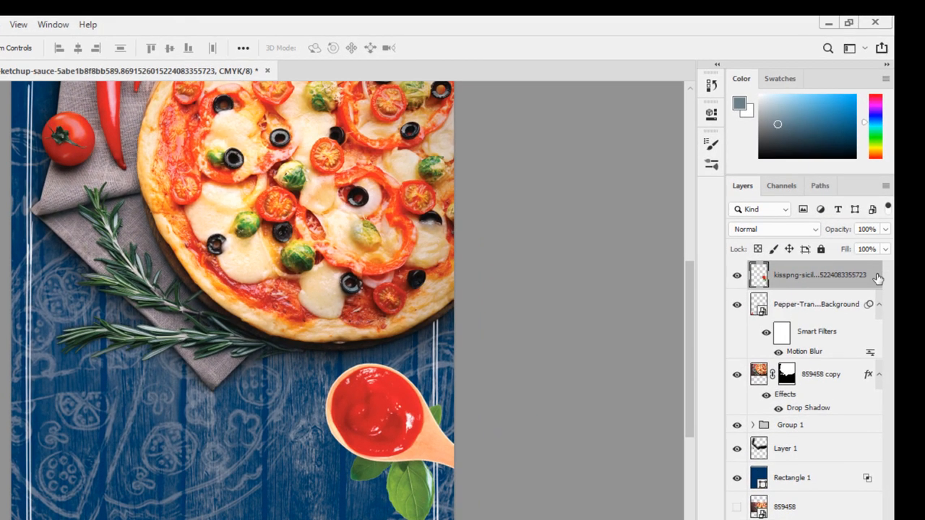
Add a drop shadow to the spoon layer with 89% opacity and 24 px distance.
double_click(877, 278)
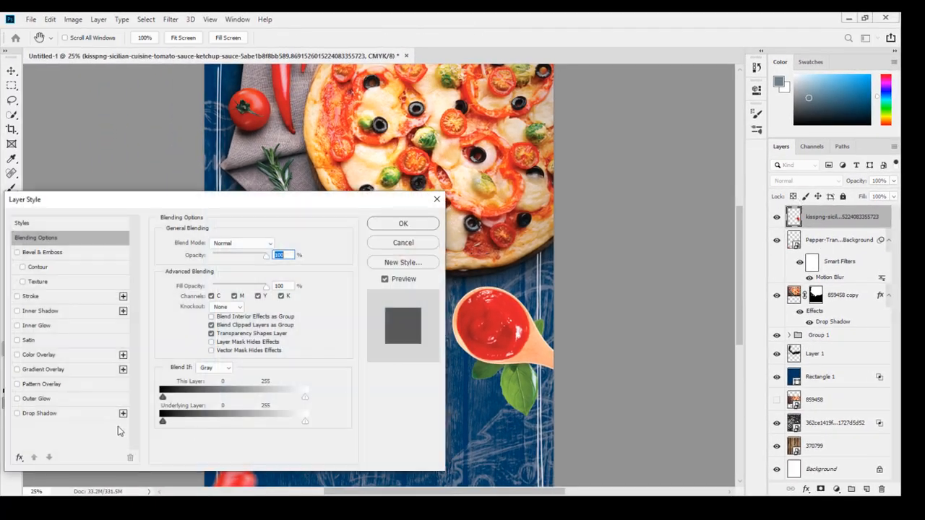
drag(233, 208, 209, 127)
click(164, 383)
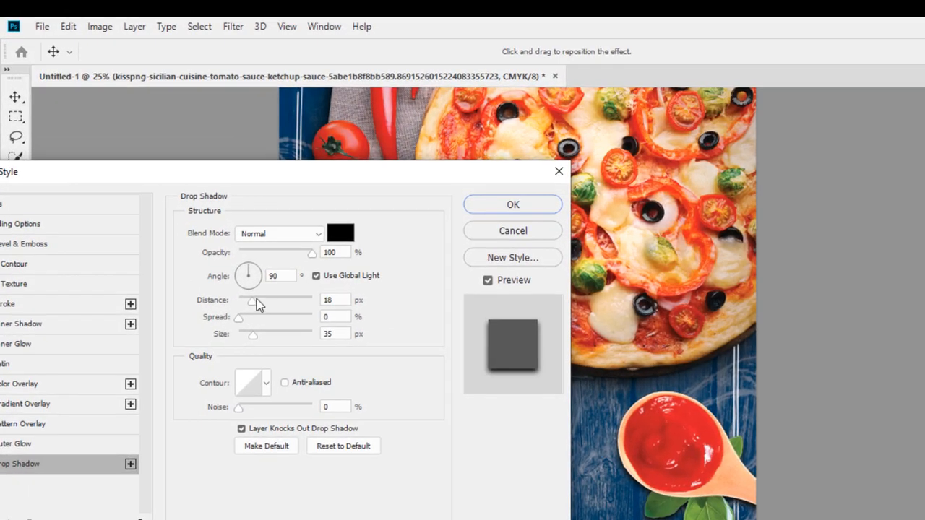
mouse_move(302, 252)
mouse_down()
mouse_move(284, 254)
mouse_move(304, 258)
mouse_up()
drag(247, 304, 258, 303)
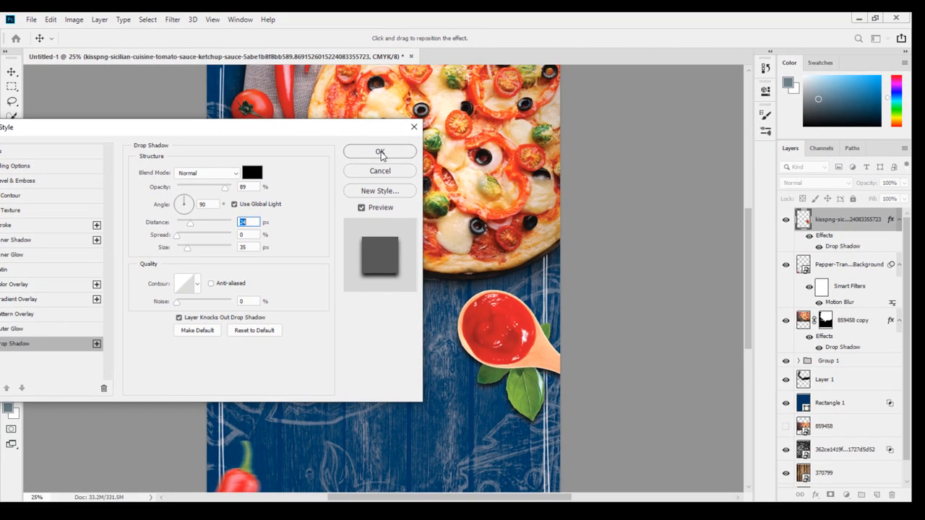
click(512, 205)
mouse_move(521, 354)
mouse_down()
mouse_move(521, 344)
mouse_move(523, 360)
mouse_up()
scroll(523, 360, down, 2)
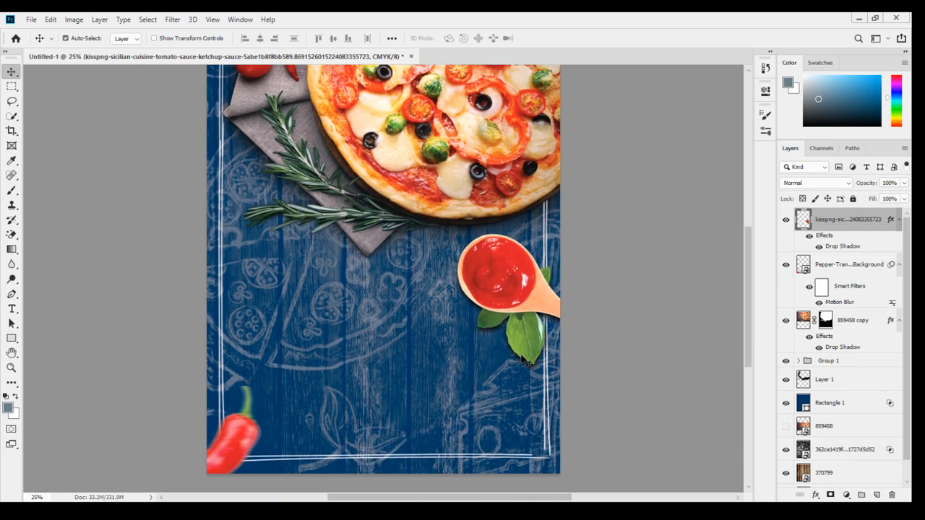
key(ctrl+minus)
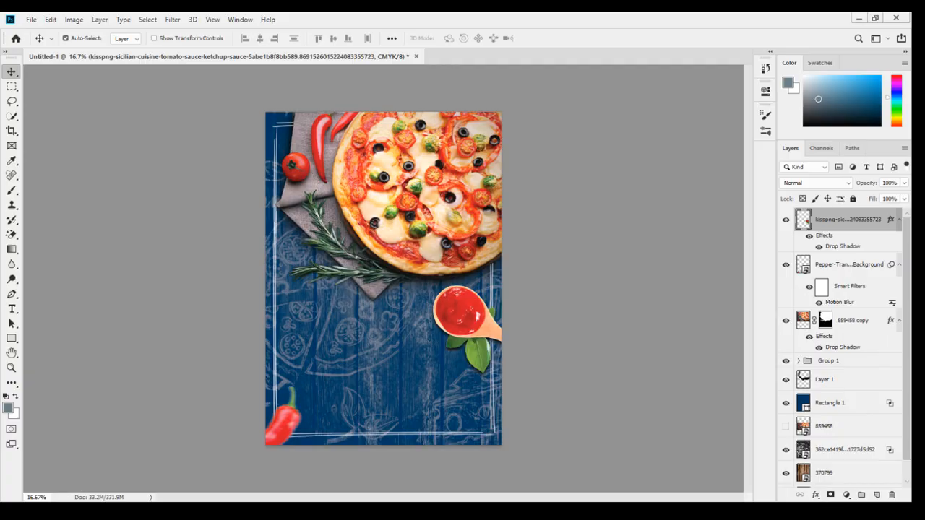
Place the Garlic-PNG-Image-2-1024x768 image and scale it small into the poster's bottom-right corner.
click(81, 510)
drag(390, 254, 413, 366)
drag(409, 301, 412, 330)
drag(500, 216, 395, 277)
drag(381, 311, 499, 376)
drag(488, 427, 481, 430)
key(Return)
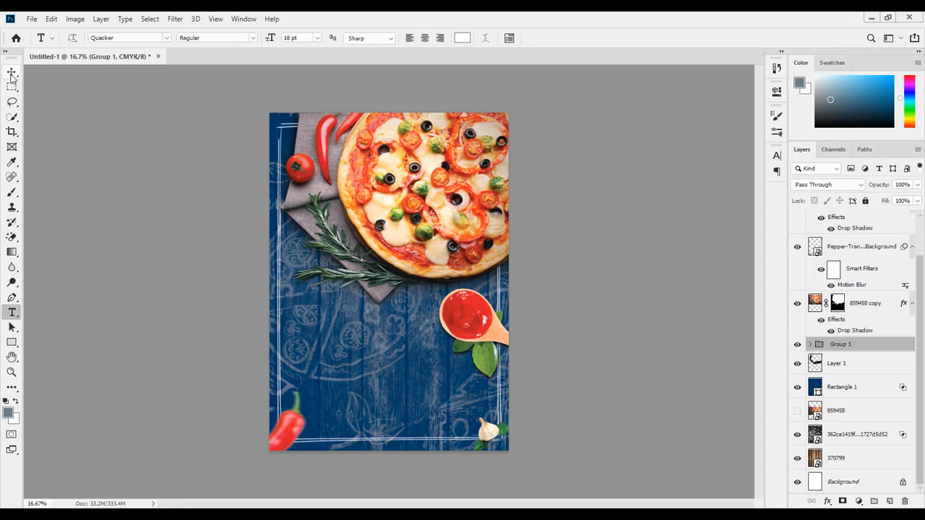
Add a 300 pt "pizza" text layer and move it below the pizza on the left.
click(12, 72)
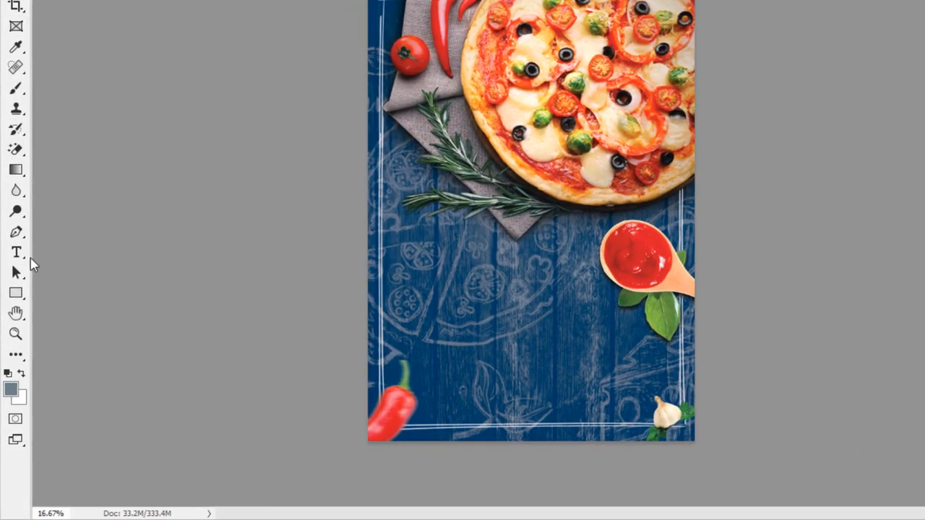
click(16, 255)
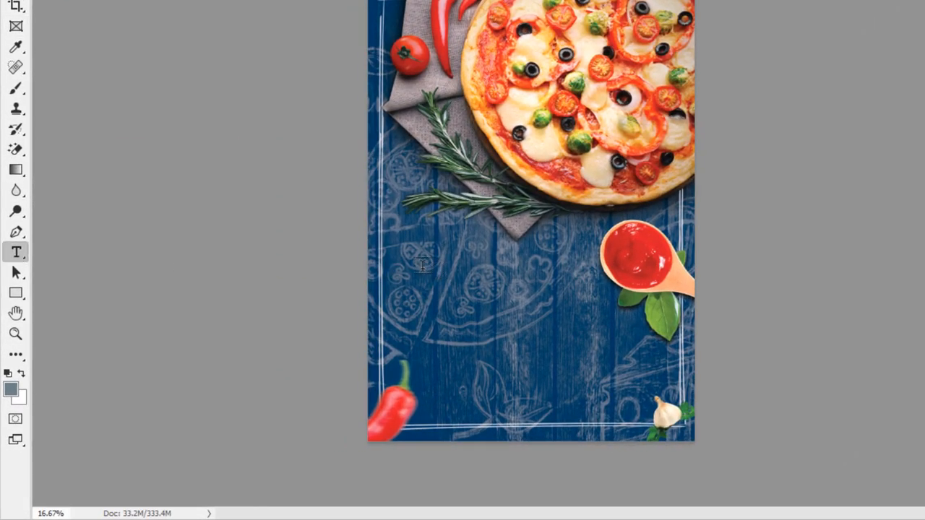
click(421, 264)
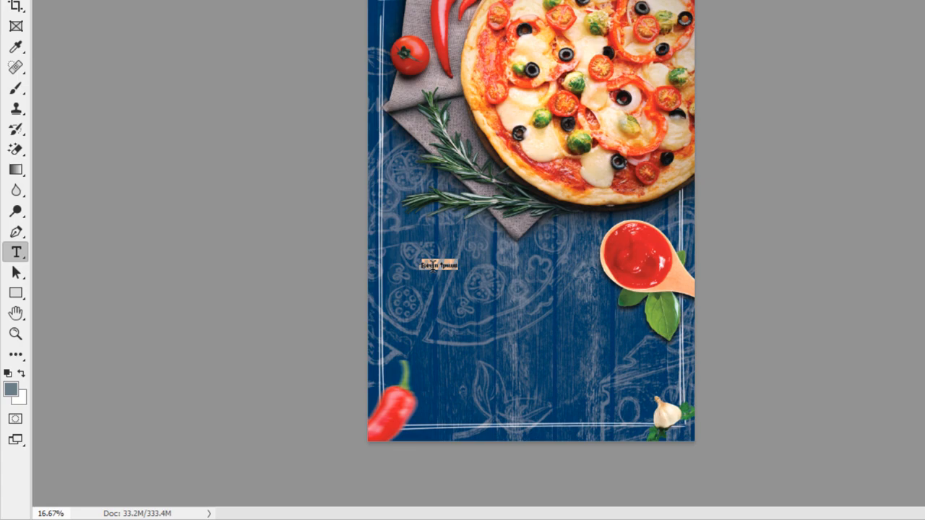
key(BackSpace)
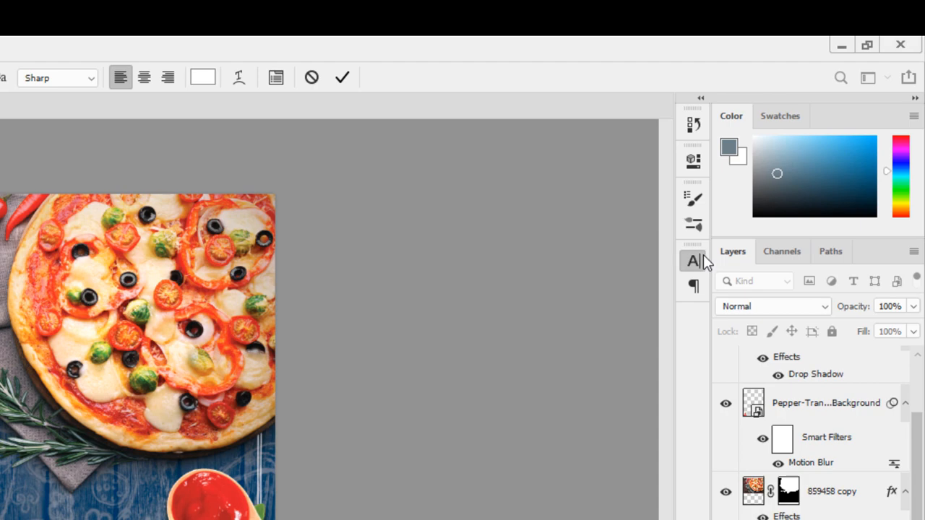
click(702, 257)
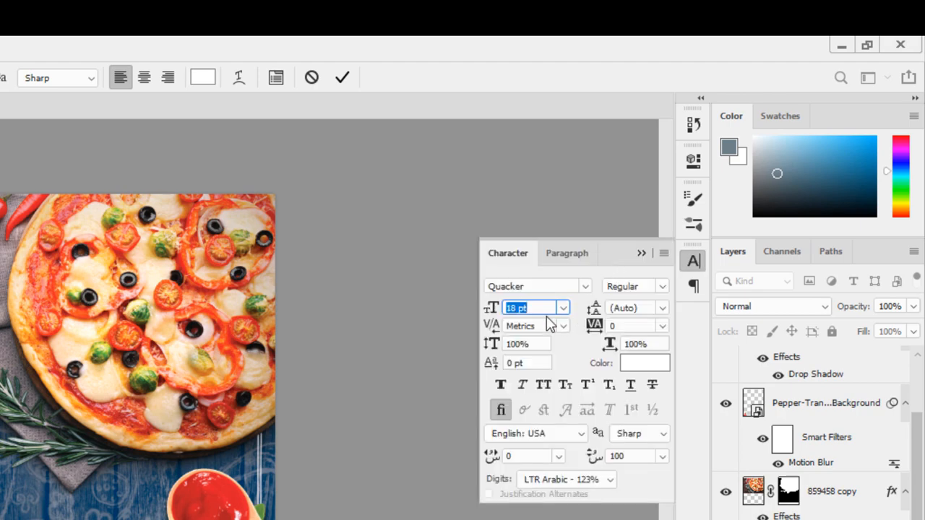
text(300)
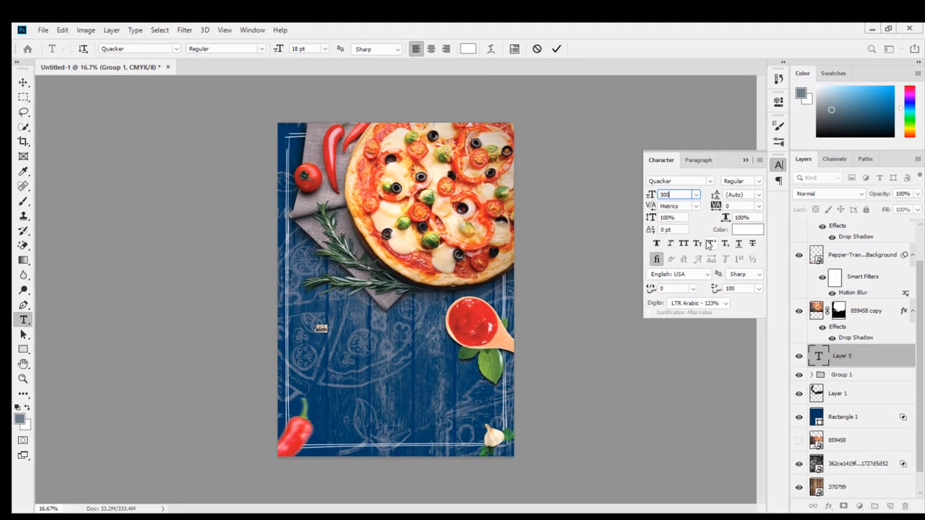
key(Return)
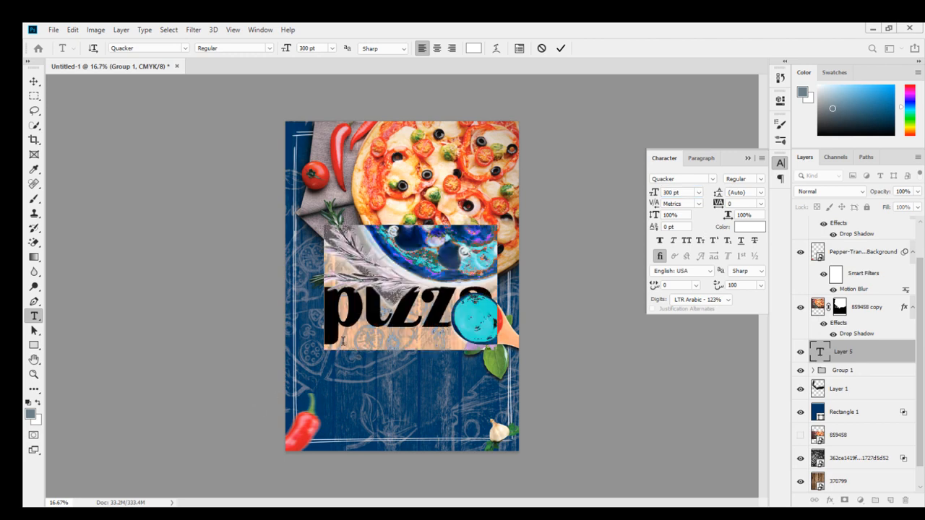
click(34, 81)
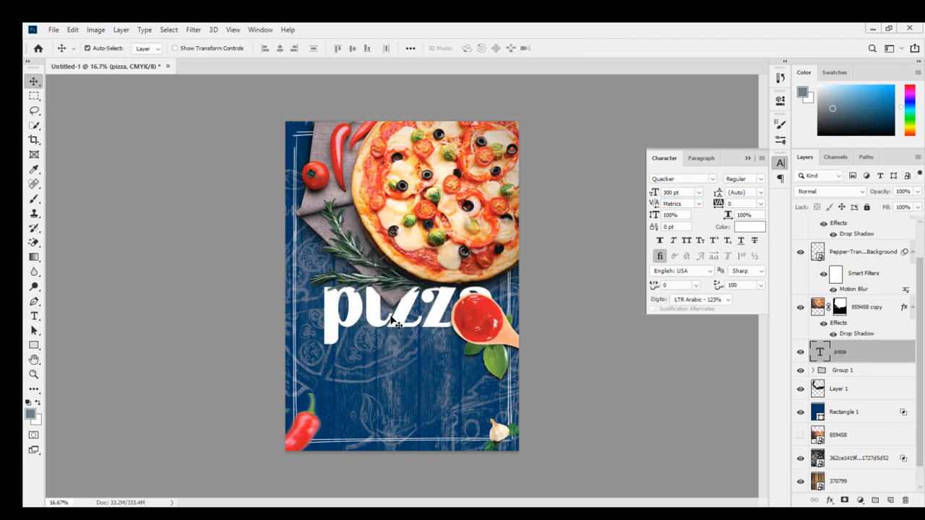
drag(397, 324, 373, 336)
Change the pizza text's font to Pan Pizza and adjust its position.
click(686, 182)
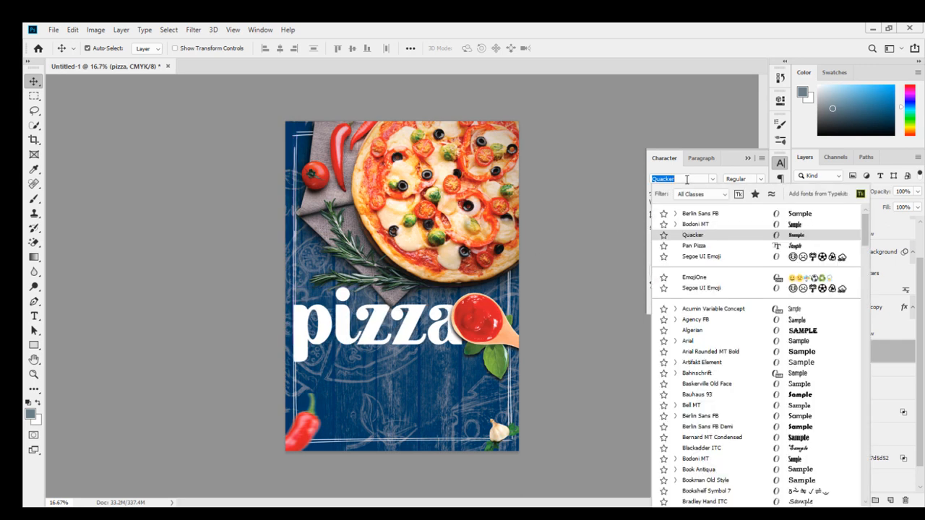
text(pan)
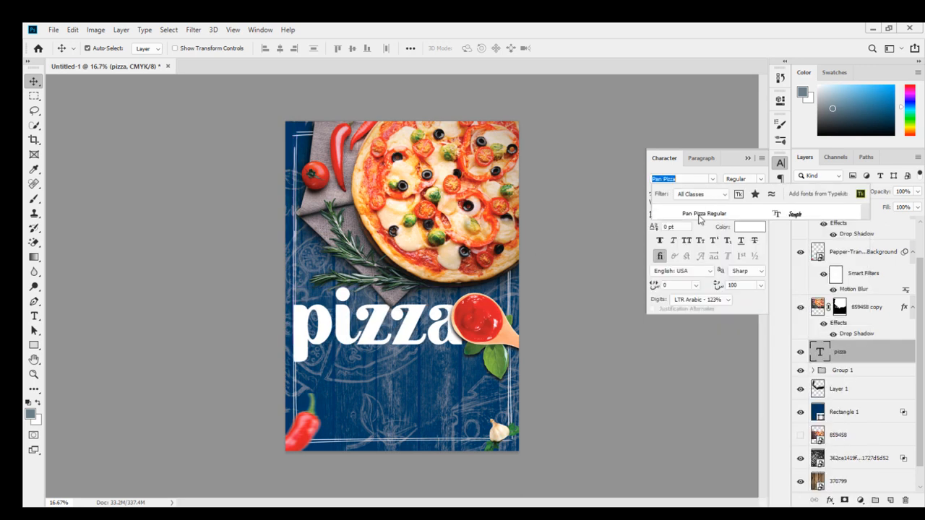
click(704, 213)
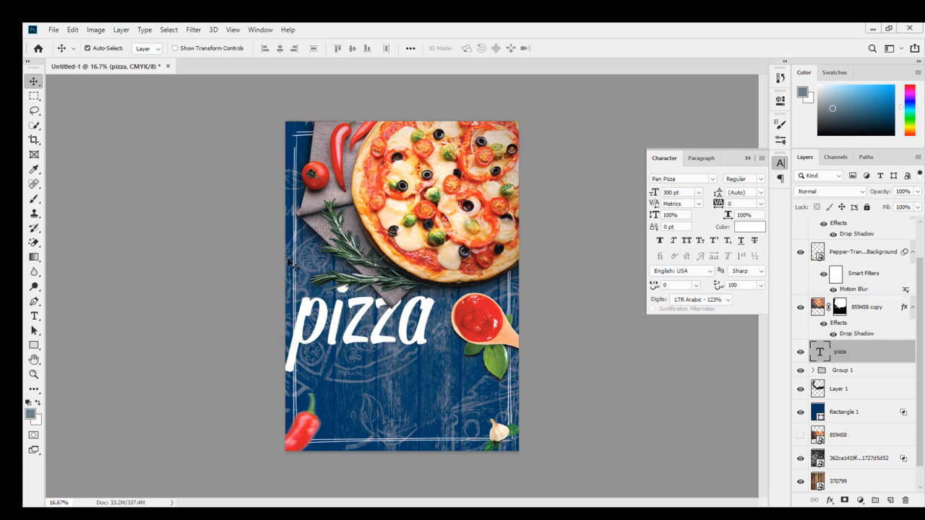
drag(338, 319, 340, 323)
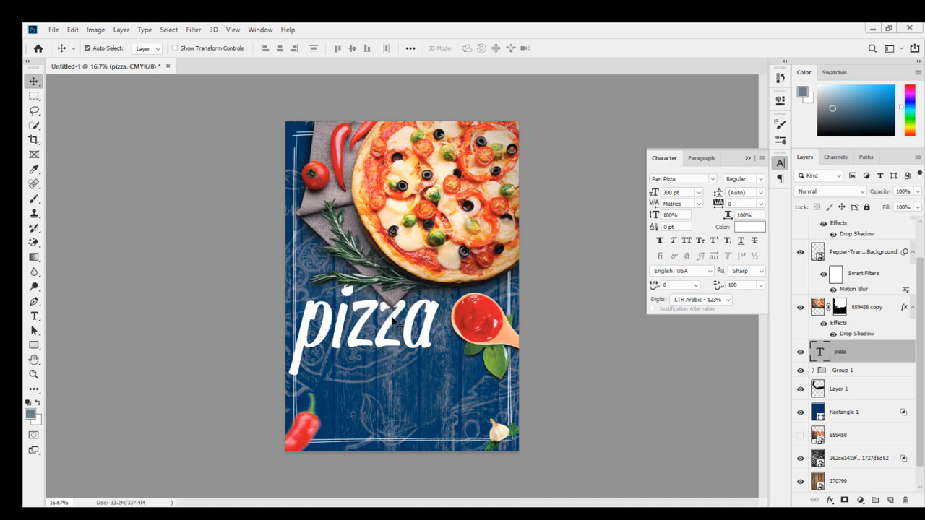
Nudge the pizza text to the right and duplicate the text layer.
key(shift+Right)
key(shift+Right)
key(Right)
key(Right)
key(Right)
key(Right)
key(Right)
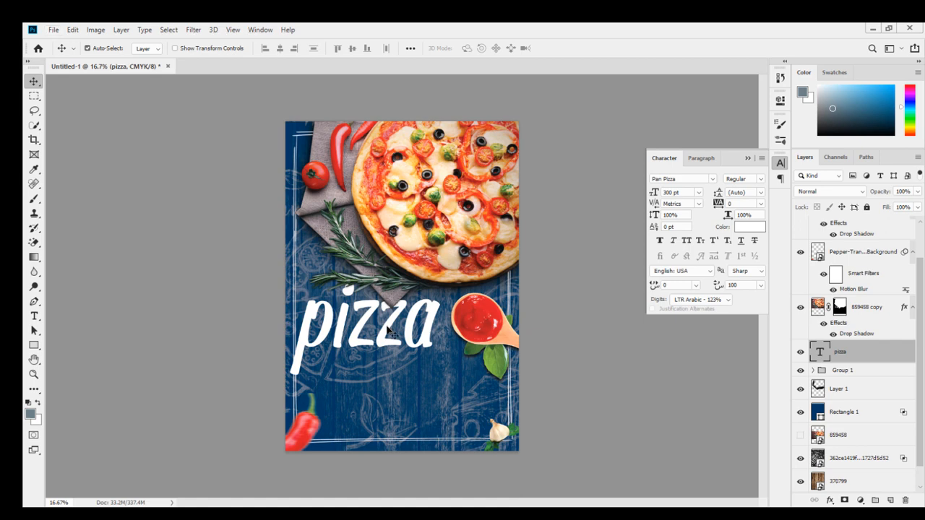
drag(388, 328, 388, 328)
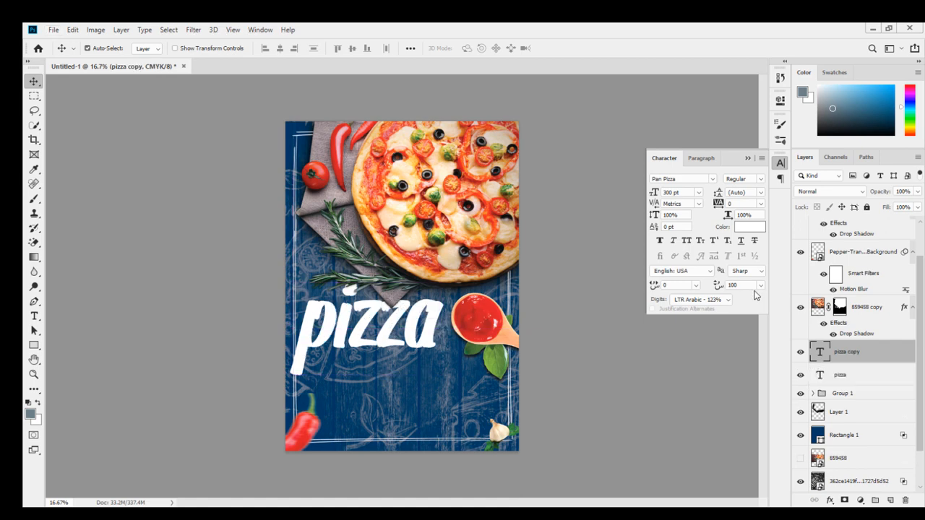
Color the duplicate pizza text red, sampled from the ketchup.
click(749, 228)
click(527, 259)
click(673, 192)
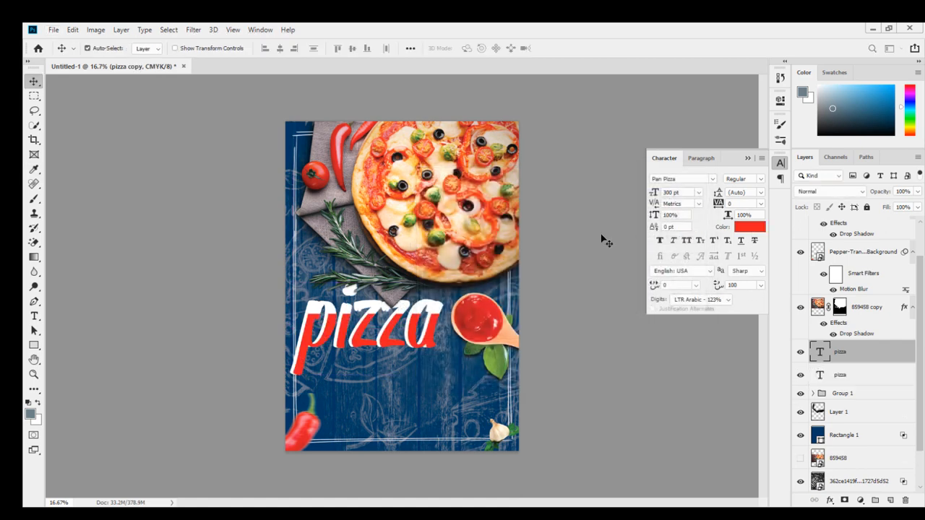
Nudge the red pizza text leftwards so the white copy shows as an offset behind it.
key(shift+Left)
key(shift+Left)
key(shift+Left)
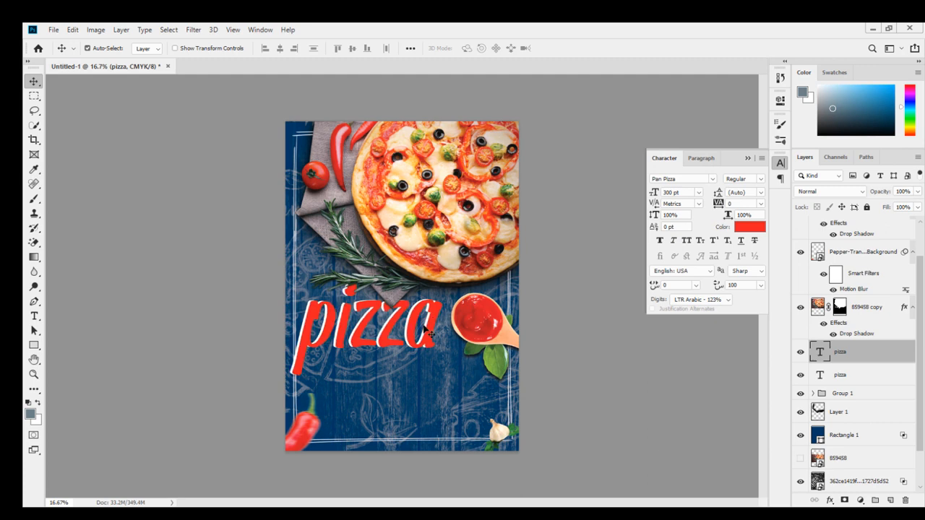
key(Right)
key(Left)
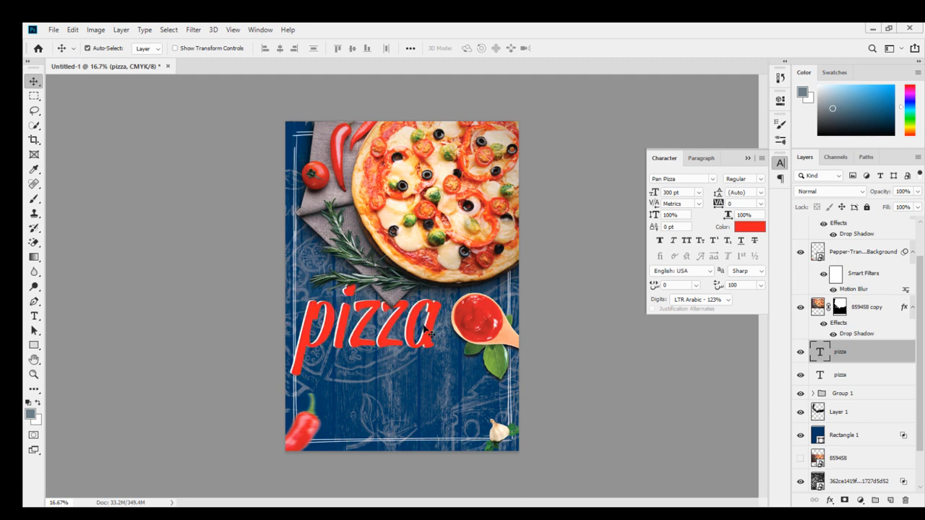
key(Right)
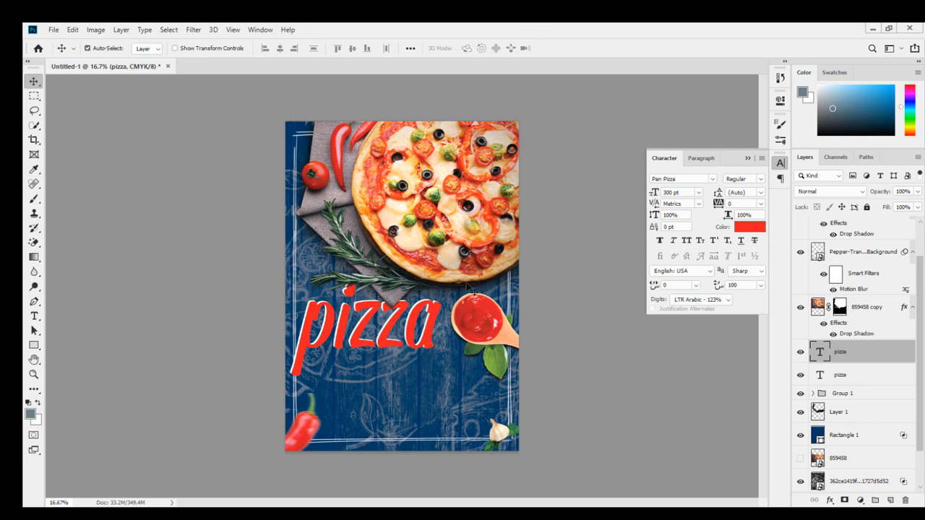
Add a Multiply drop shadow to the white pizza text layer, setting size to 1 px and adjusting opacity and distance.
click(888, 375)
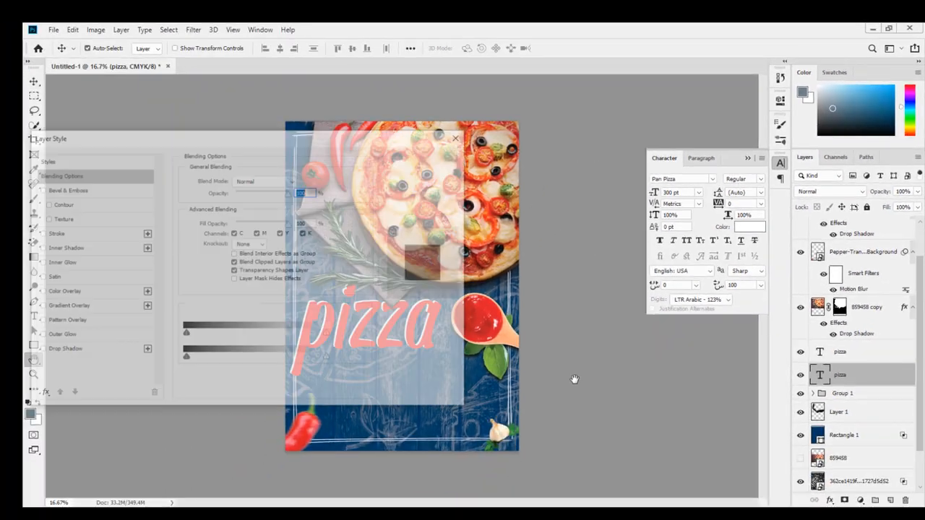
drag(235, 146, 638, 84)
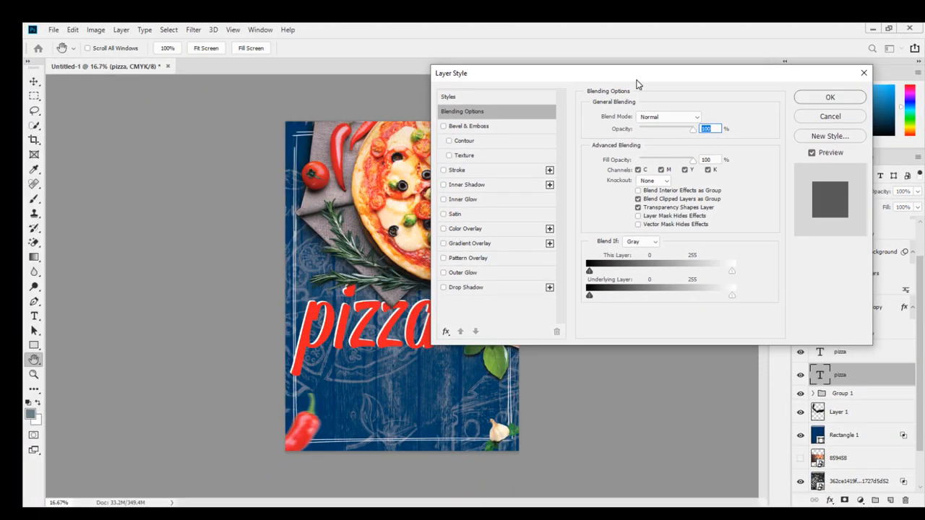
click(481, 286)
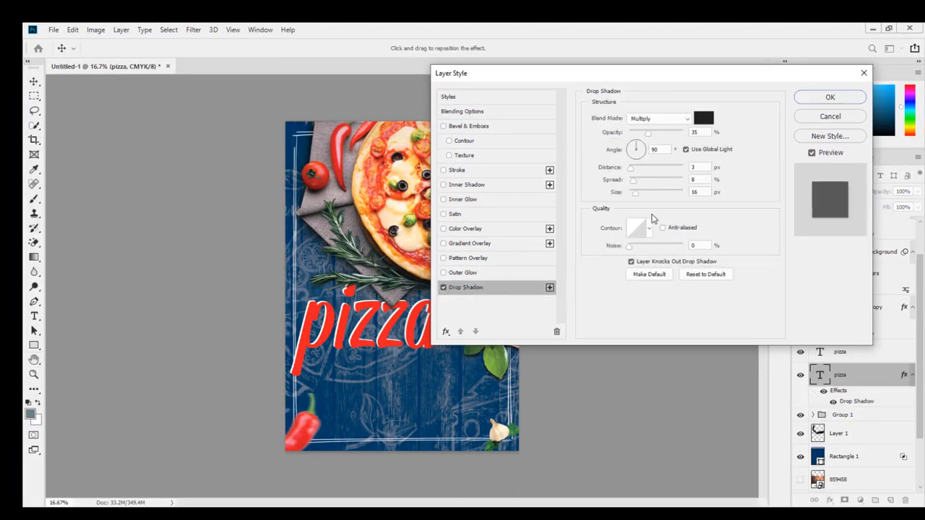
drag(630, 172, 632, 204)
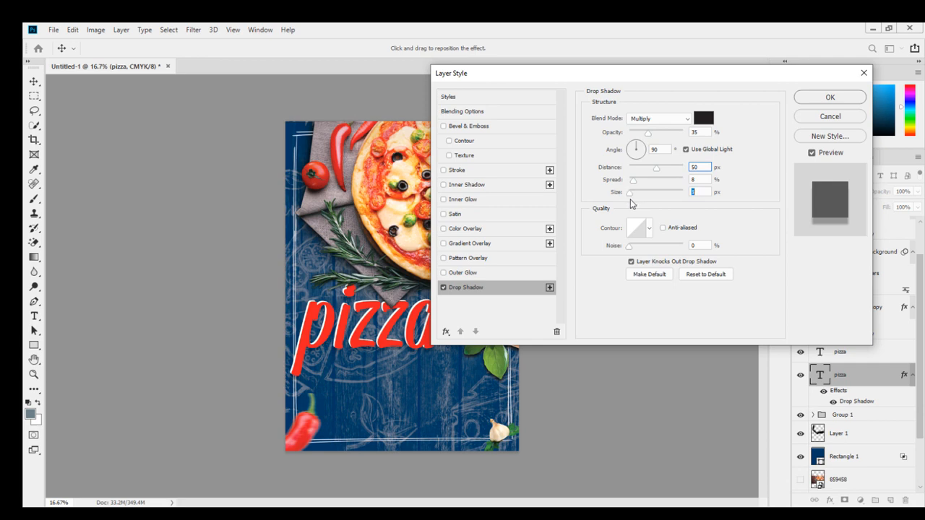
mouse_move(647, 133)
mouse_down()
mouse_move(679, 142)
mouse_move(660, 140)
mouse_up()
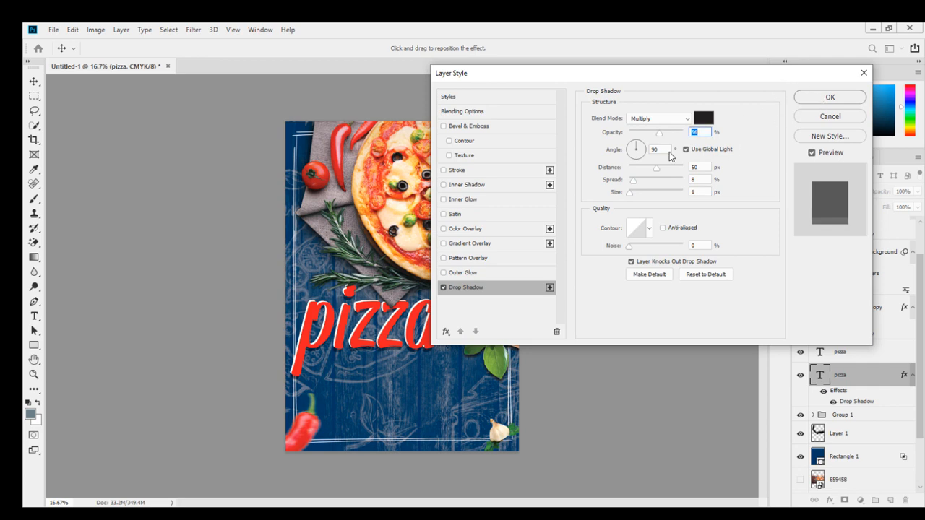
drag(656, 173, 649, 170)
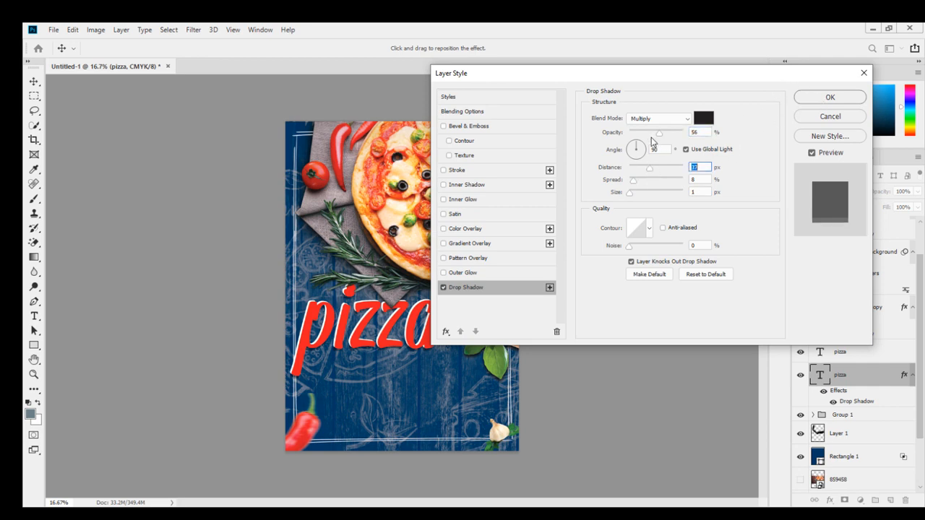
drag(660, 137, 679, 141)
click(818, 97)
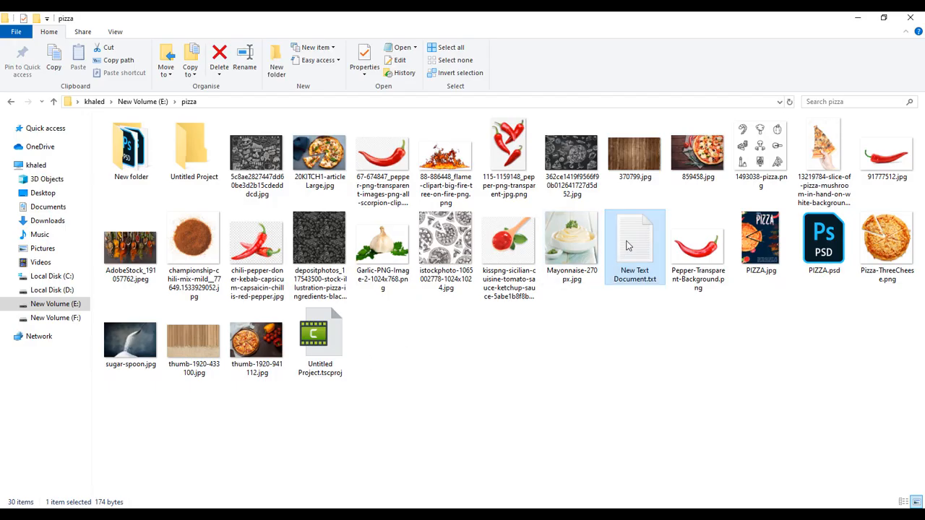
Open the text document and copy its pizza description paragraph.
double_click(628, 246)
drag(423, 200, 110, 153)
key(ctrl+c)
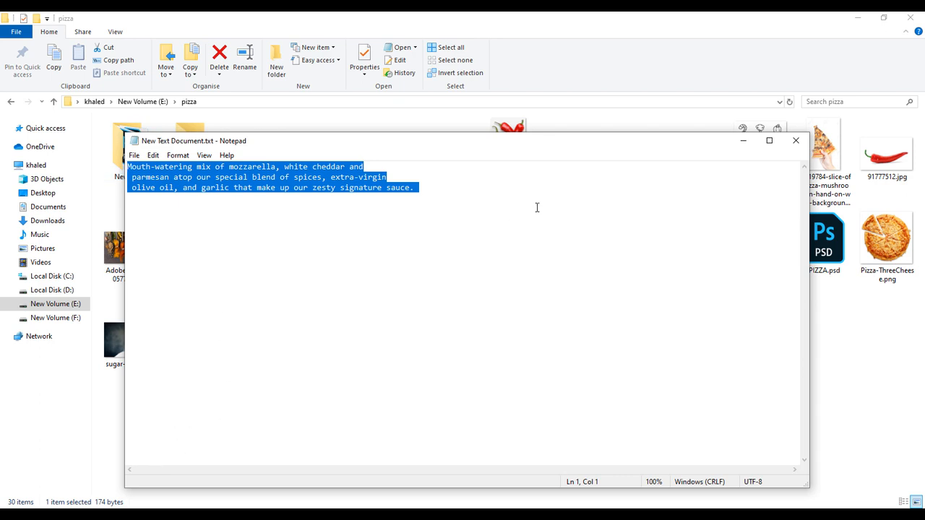
click(743, 140)
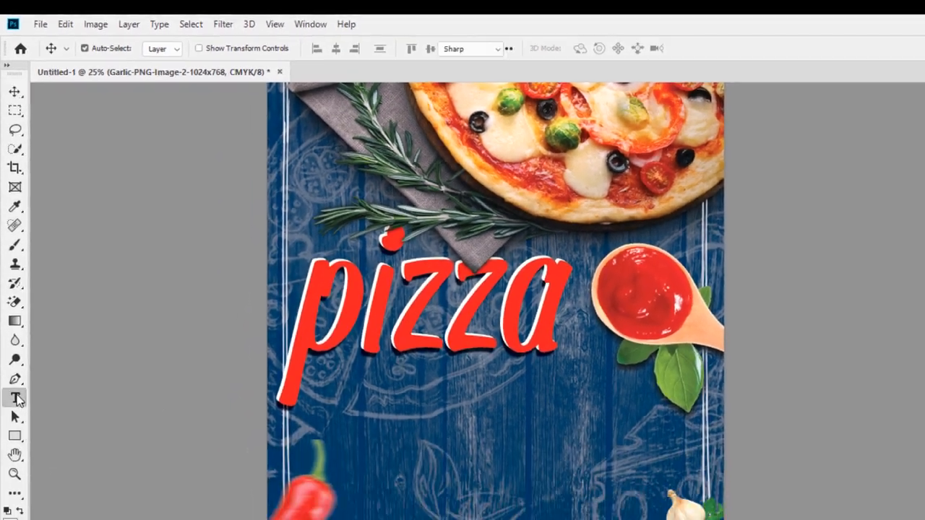
Create a paragraph text box below the pizza title and paste the description into it.
click(16, 398)
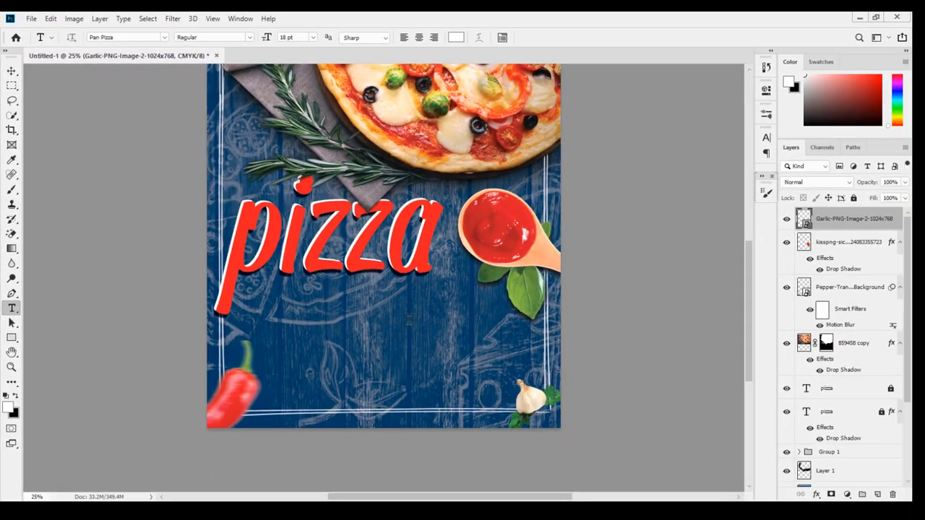
drag(335, 325, 515, 388)
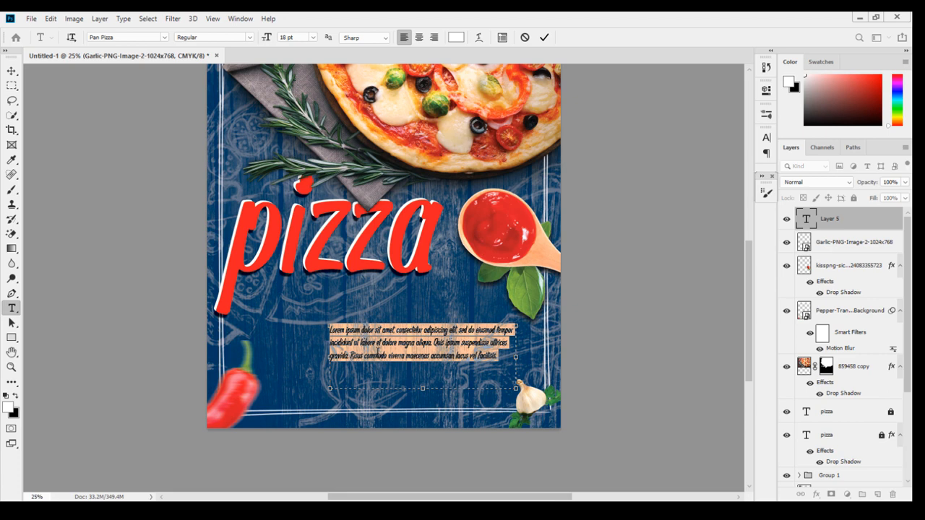
key(ctrl+v)
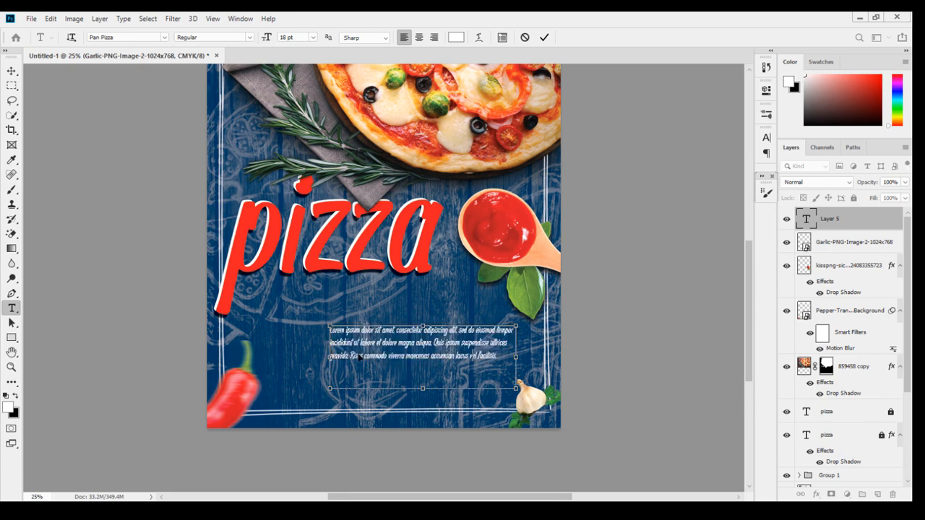
Narrow the text box and try enlarging the text to 24 pt, undoing the size change.
drag(513, 358, 477, 357)
drag(402, 388, 402, 369)
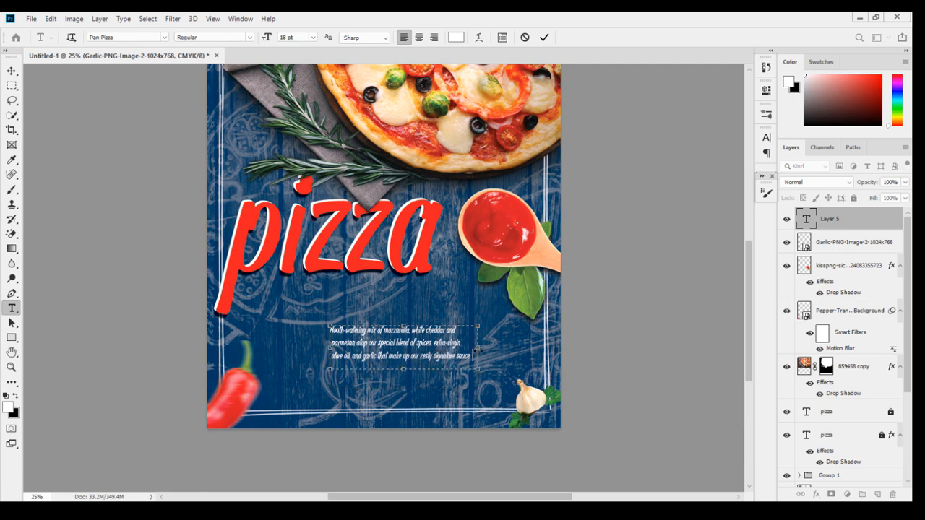
drag(477, 349, 493, 348)
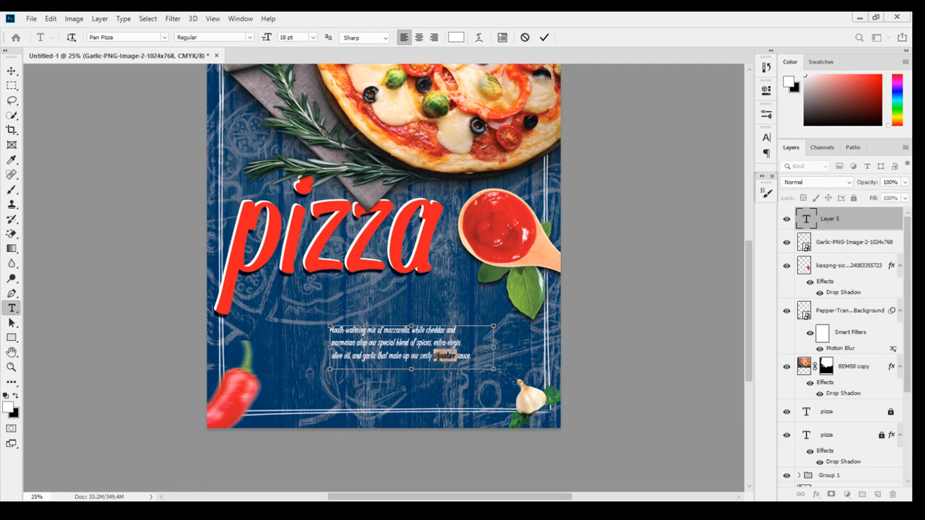
key(ctrl+a)
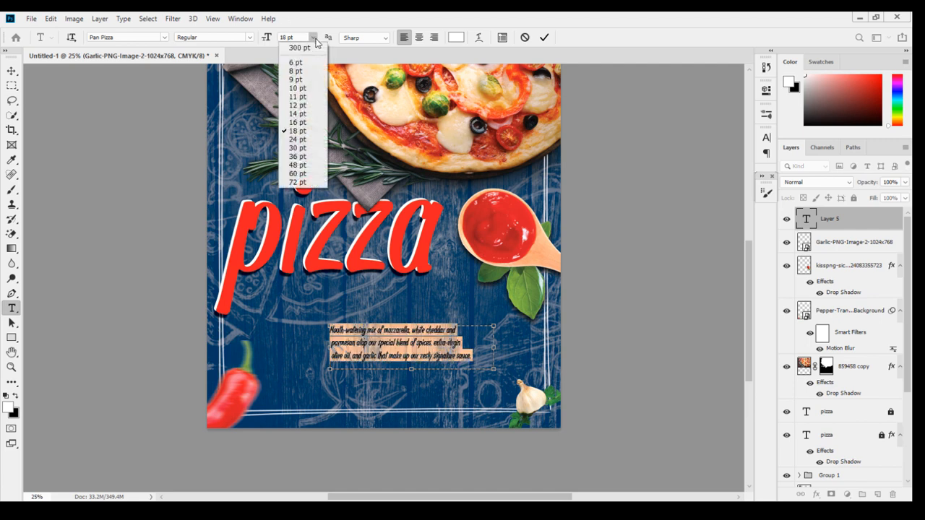
click(312, 37)
click(308, 139)
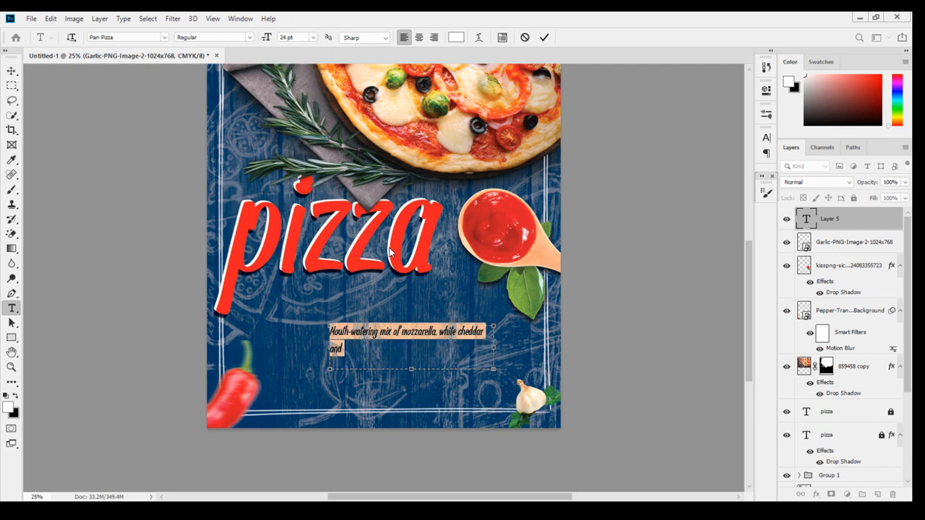
key(ctrl+z)
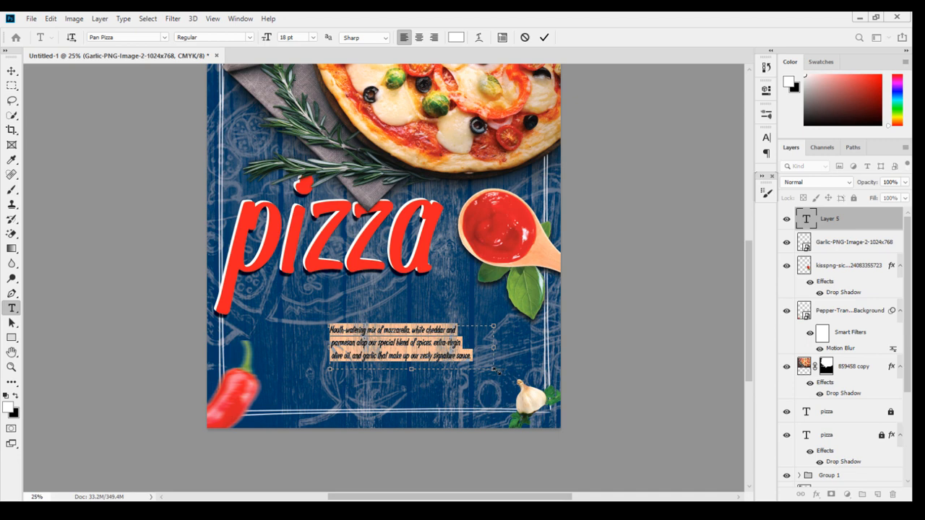
Enlarge the text box and set all the description text to 24 pt.
drag(494, 369, 523, 394)
click(313, 37)
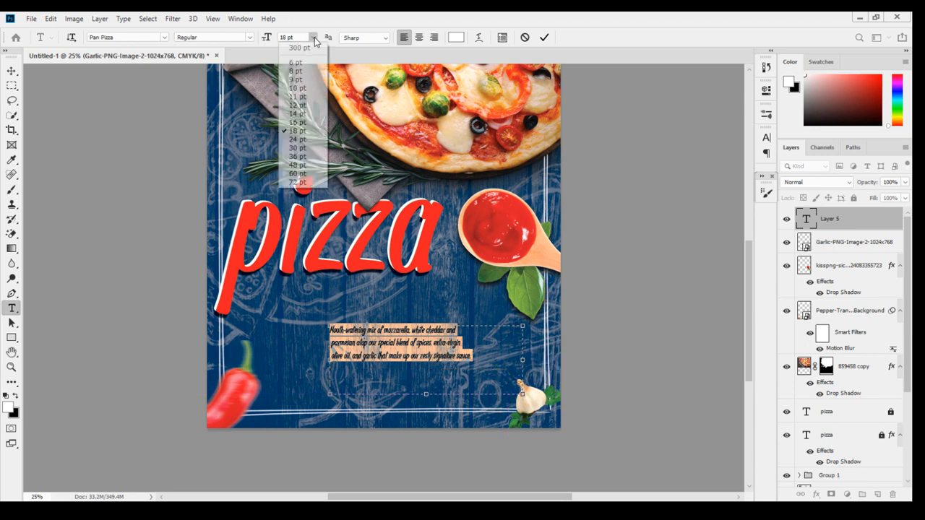
click(307, 147)
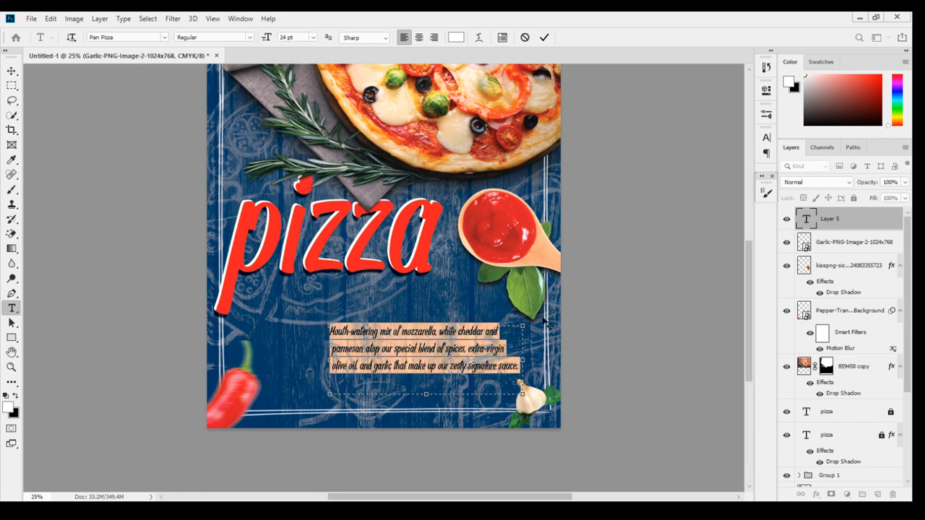
Justify all lines of the description paragraph and nudge the text block slightly.
click(766, 137)
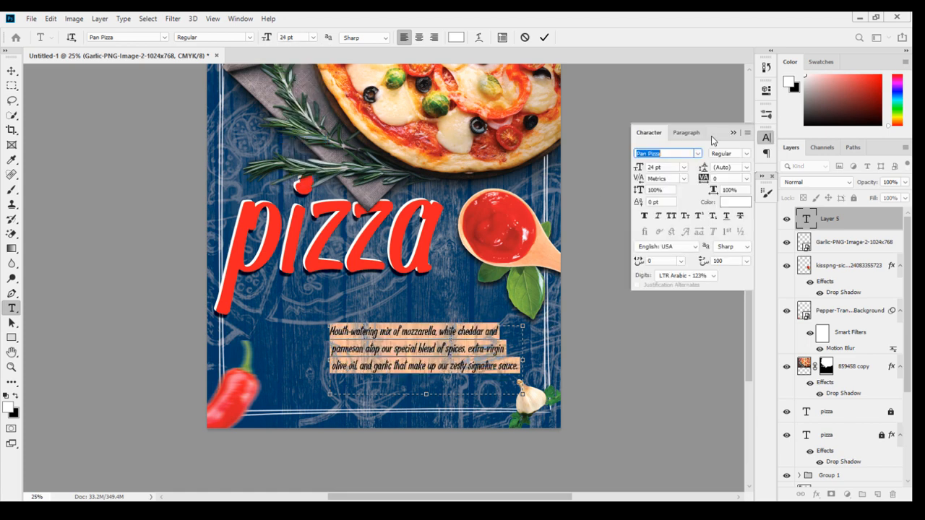
click(708, 134)
click(738, 153)
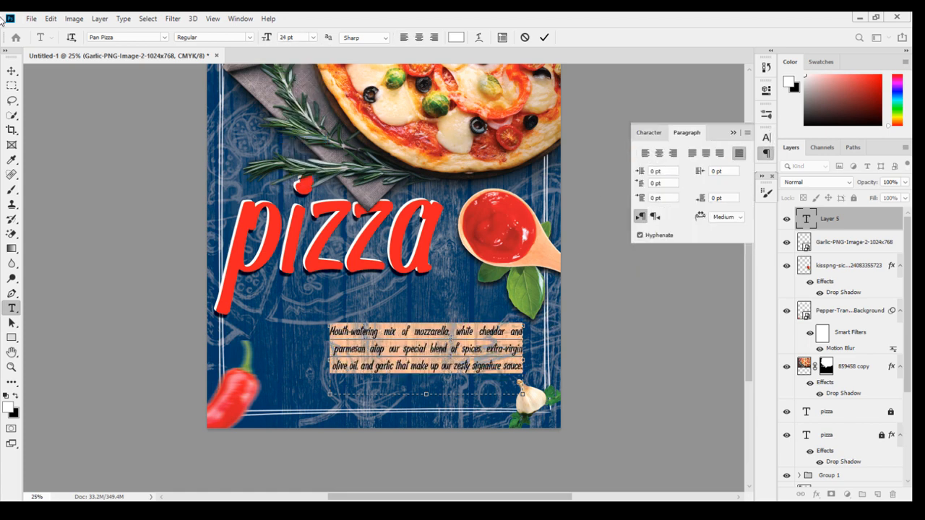
click(11, 70)
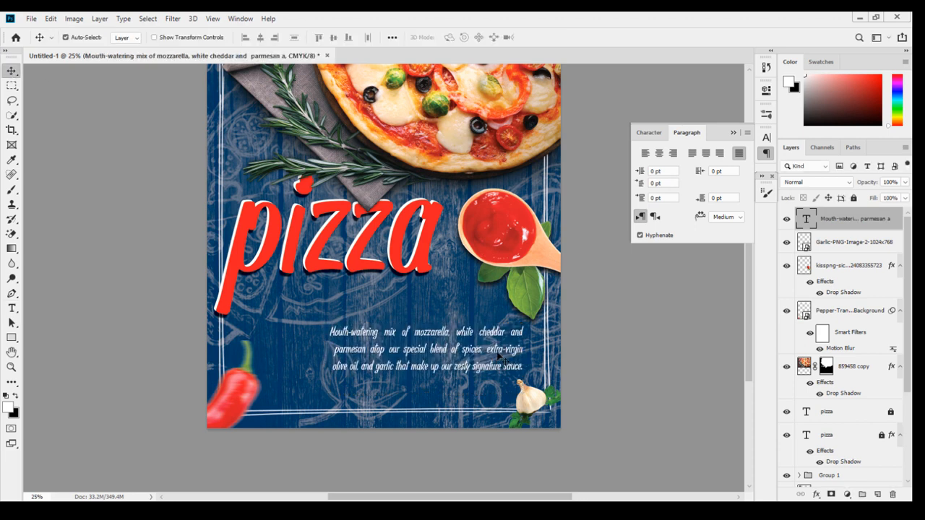
mouse_move(492, 360)
mouse_down()
mouse_move(485, 377)
mouse_move(496, 354)
mouse_up()
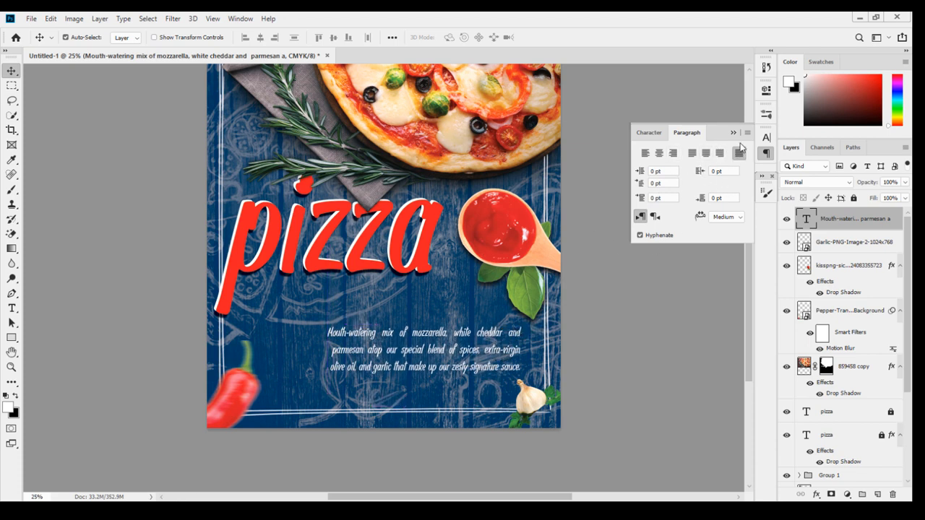
Change the description text's font to Quacker.
click(648, 132)
click(665, 156)
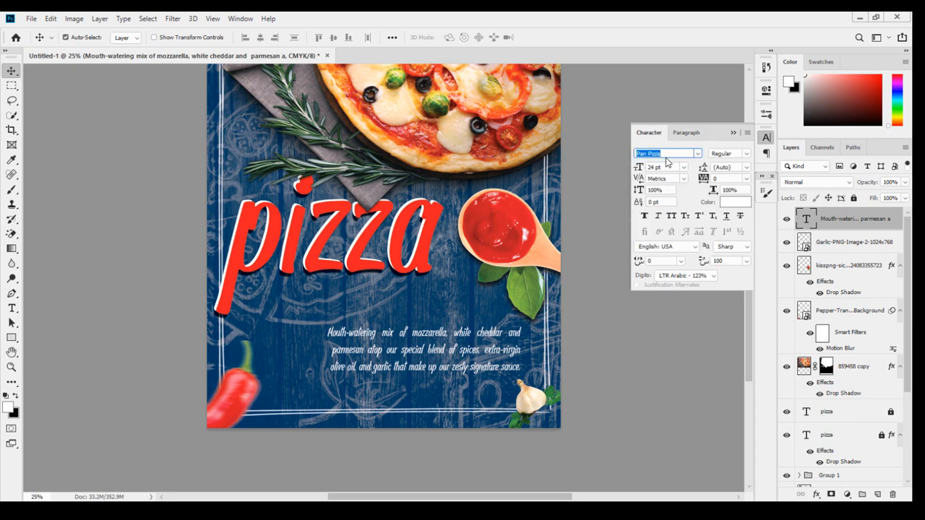
text(qua)
click(697, 187)
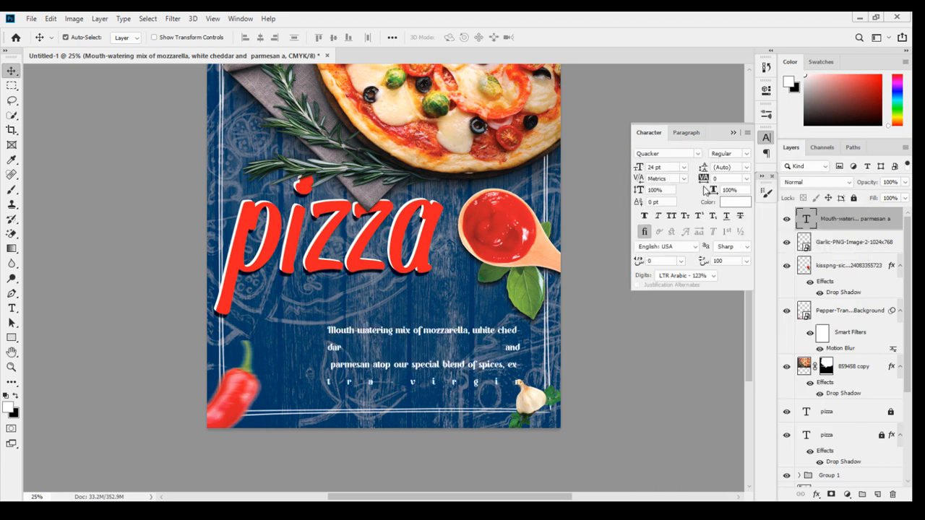
key(t)
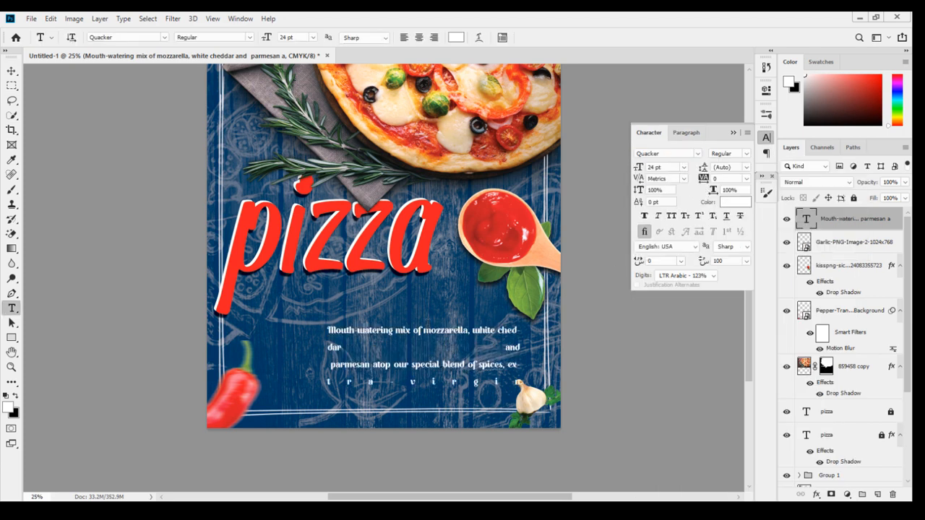
Select all the description text and left-align it.
click(427, 330)
key(ctrl+a)
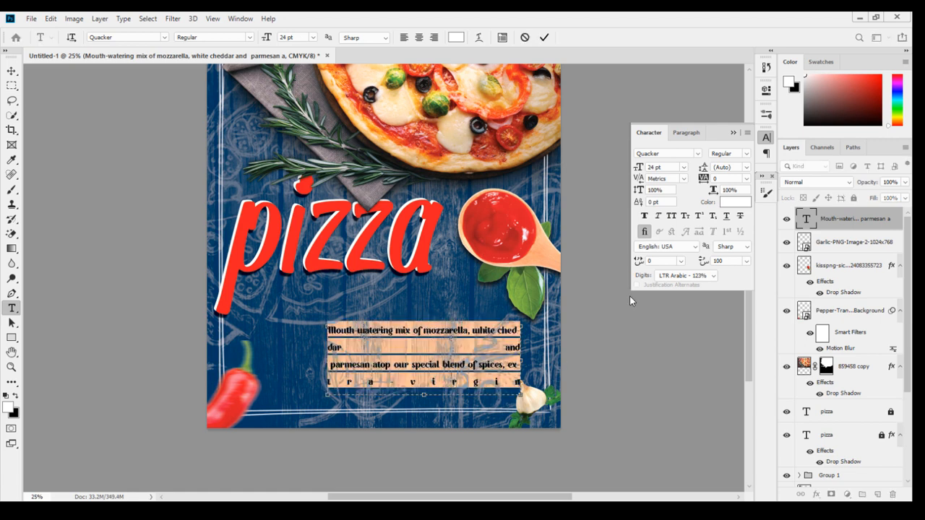
click(688, 133)
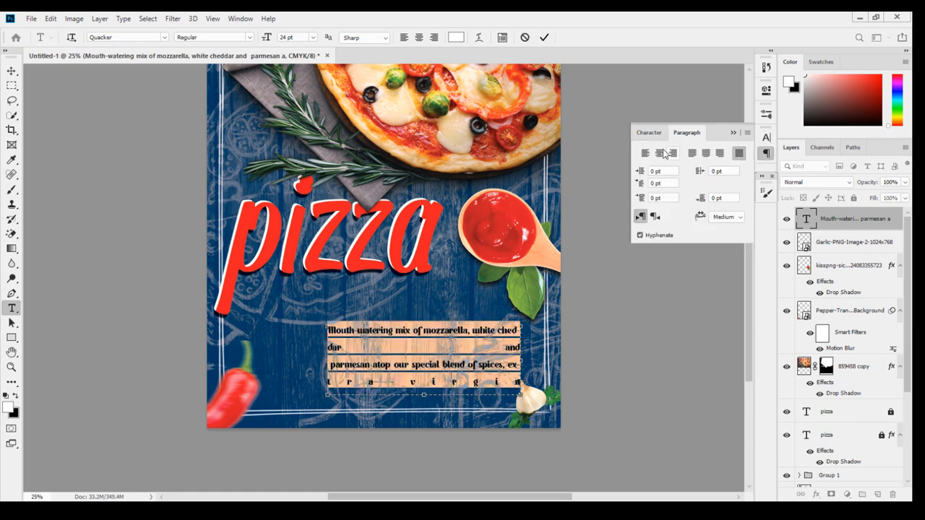
click(645, 153)
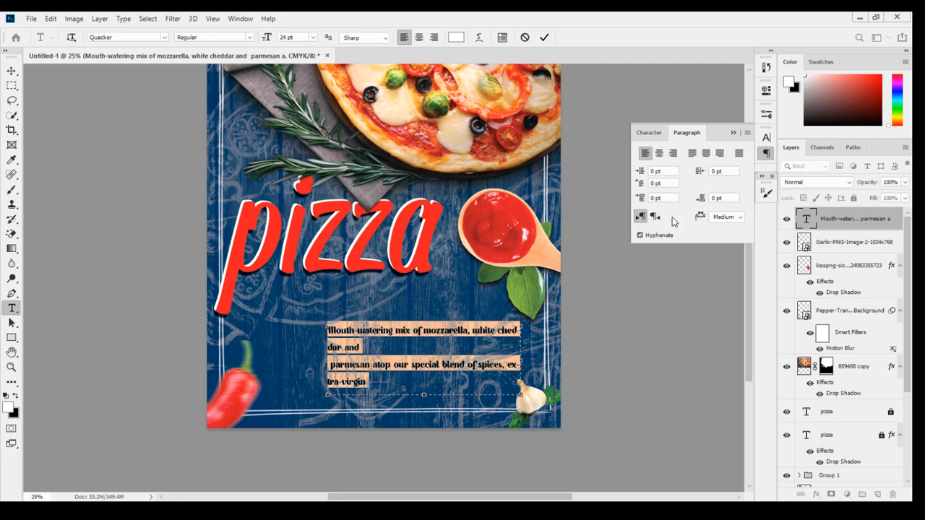
Widen the description text box and justify all its lines again.
drag(520, 361, 572, 360)
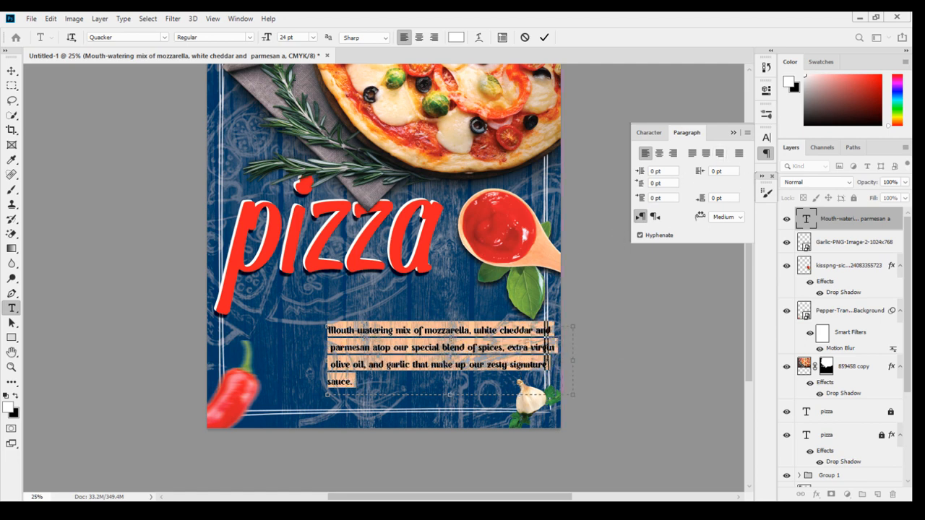
drag(324, 359, 311, 359)
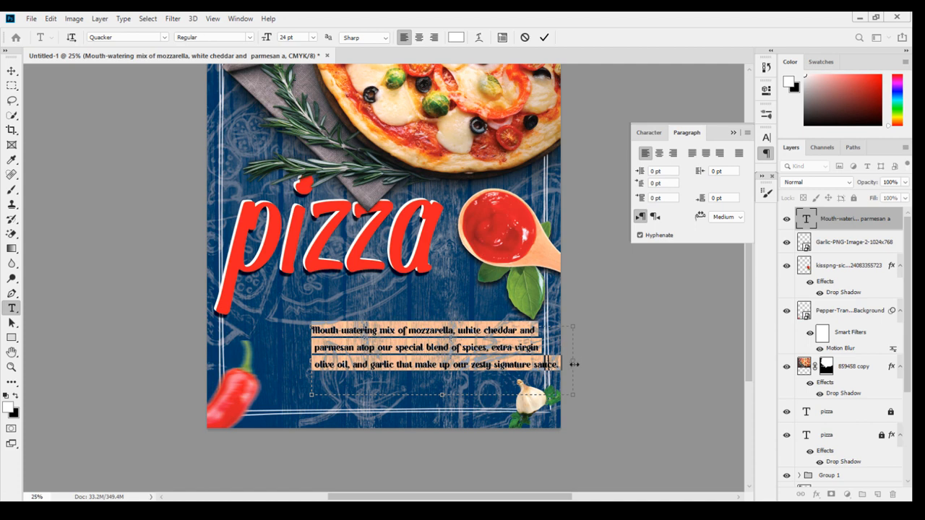
drag(574, 364, 559, 364)
click(739, 153)
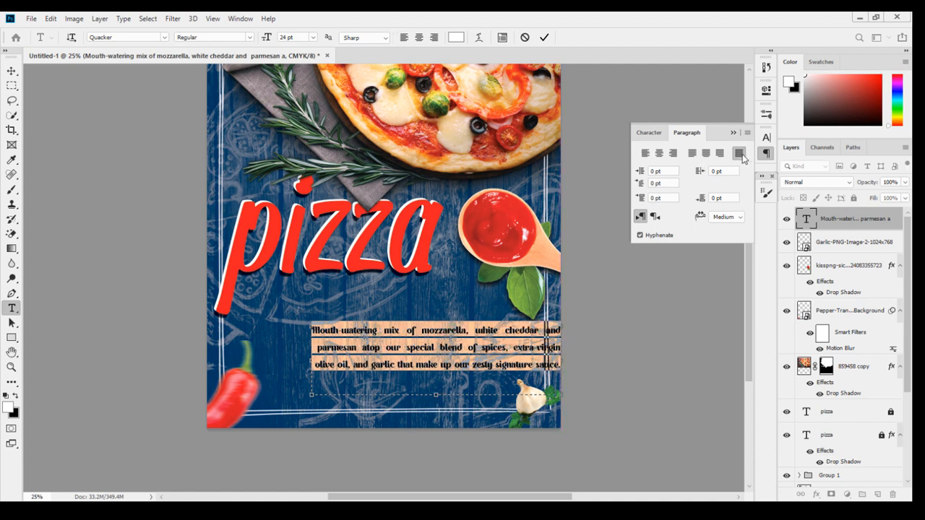
Shift the description text block leftwards to sit centred beneath the pizza title.
click(10, 72)
drag(452, 332, 421, 333)
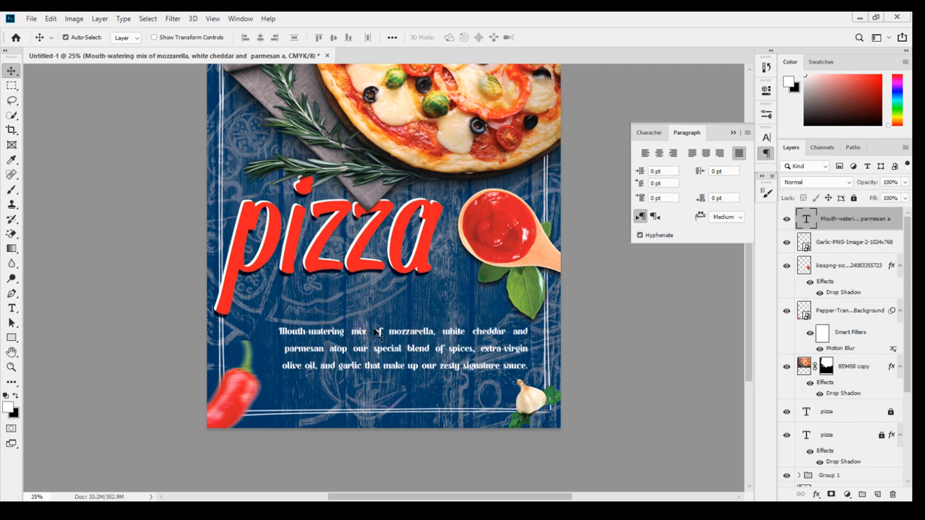
key(t)
click(280, 331)
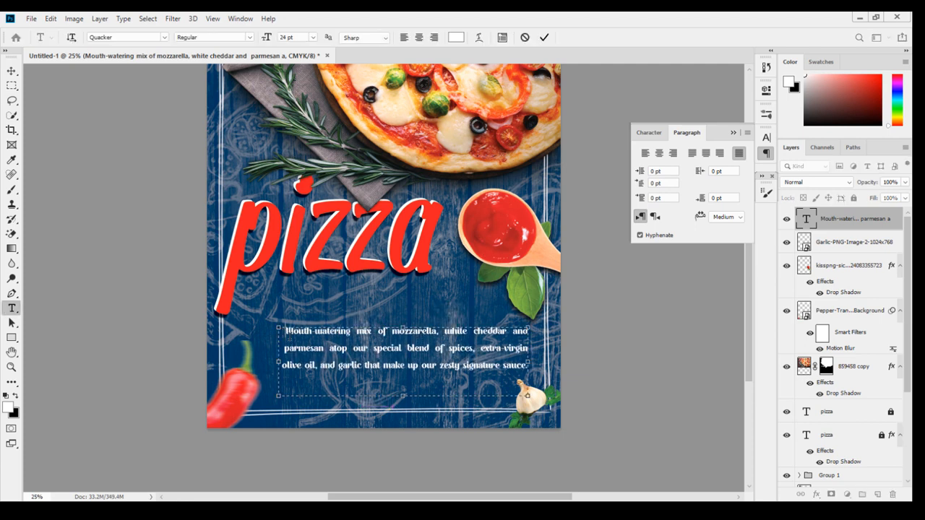
click(11, 70)
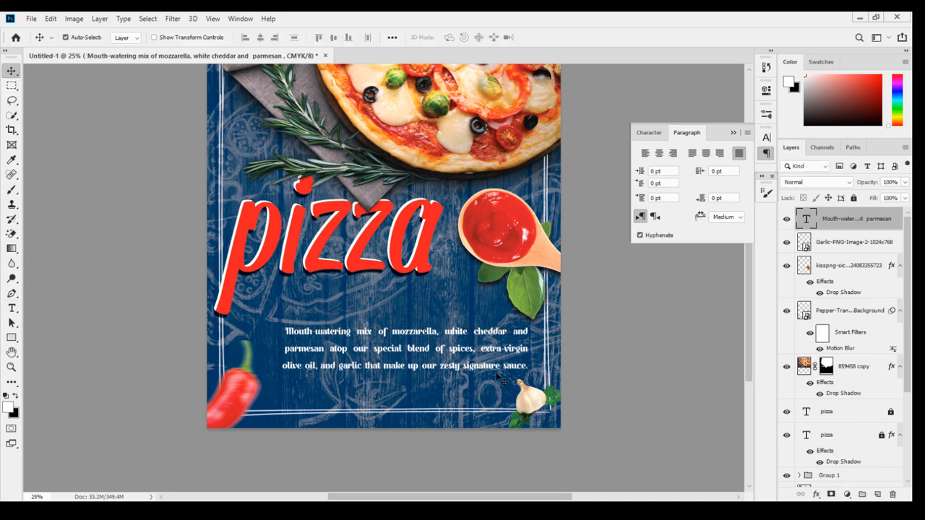
drag(508, 366, 509, 367)
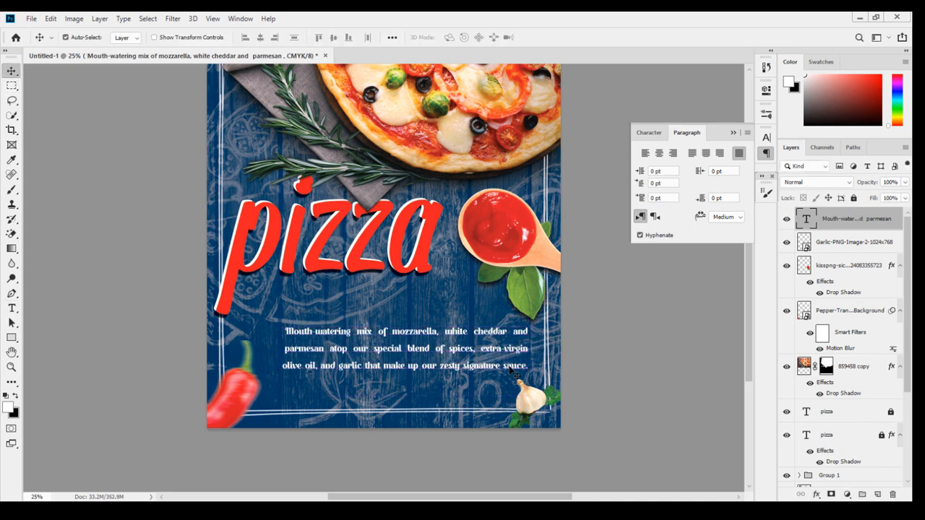
click(633, 387)
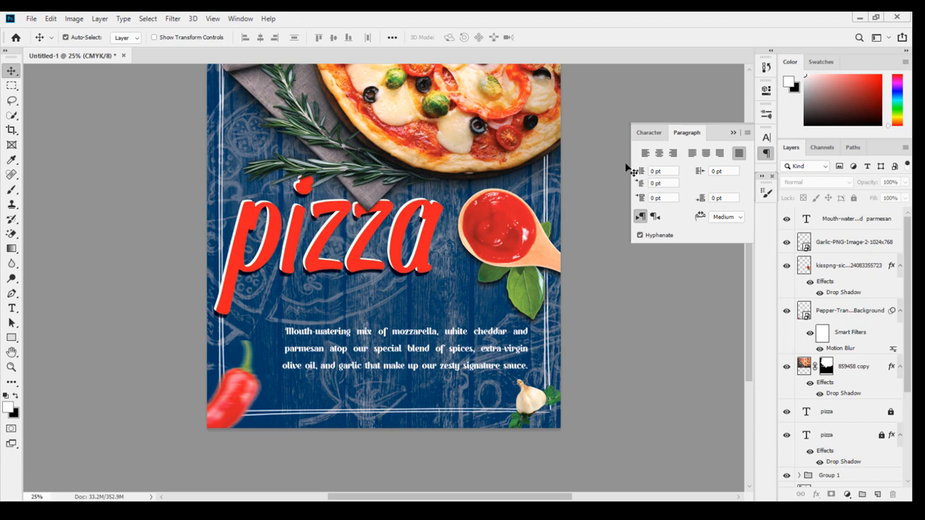
click(730, 134)
Set the Rectangle 1 layer's Blend If underlying-layer slider to 128.
scroll(853, 361, down, 4)
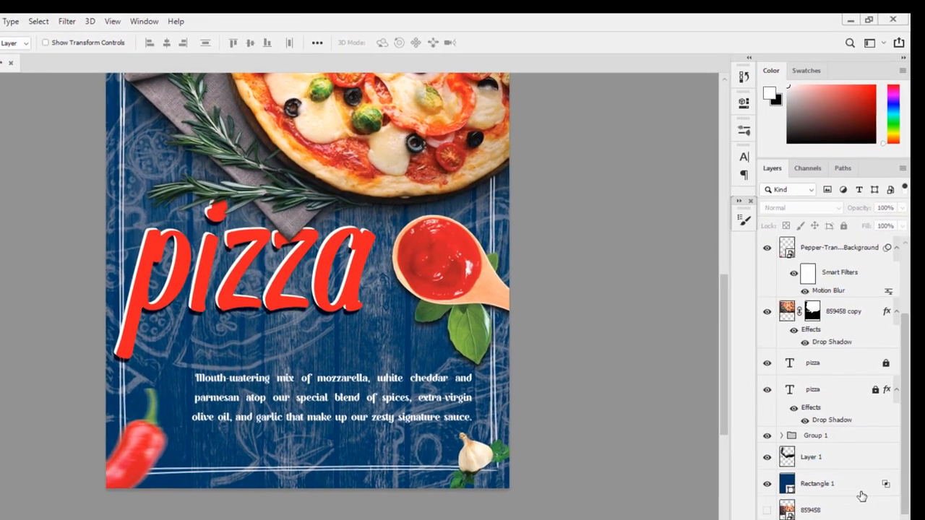
click(861, 496)
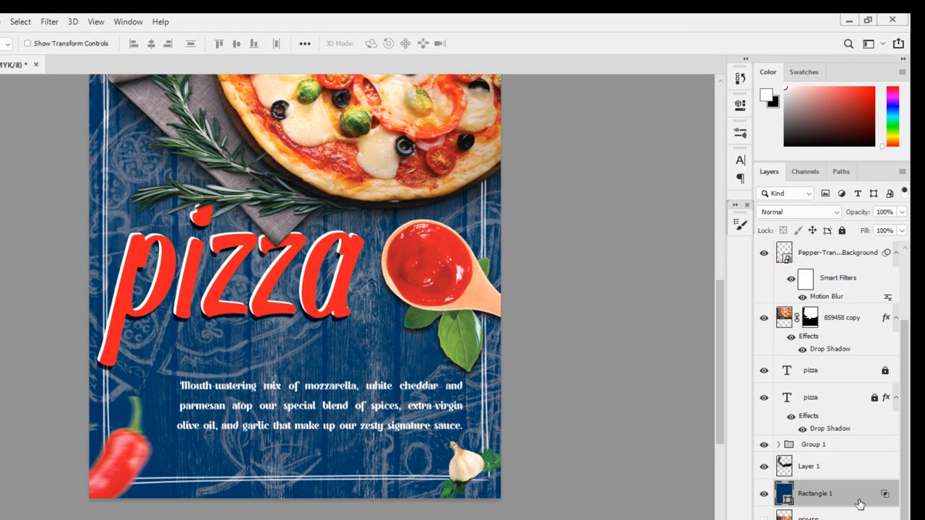
double_click(860, 504)
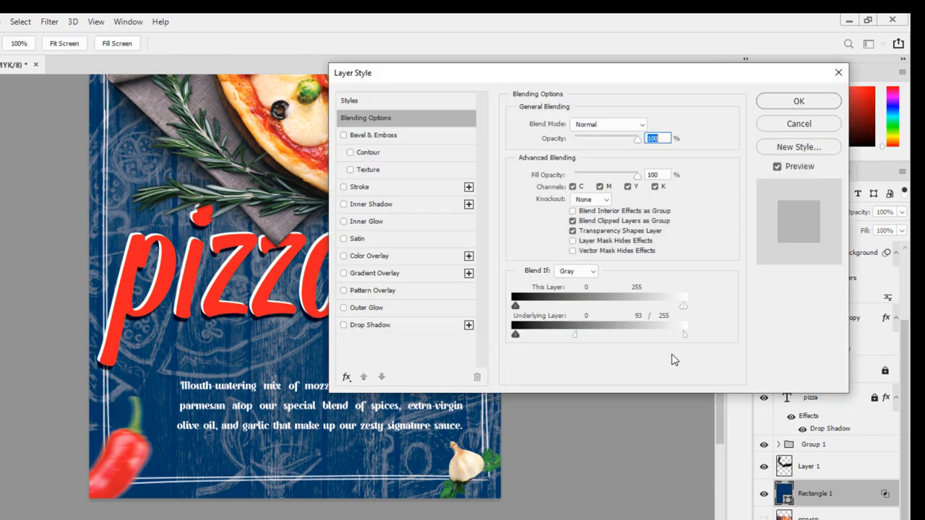
drag(578, 338, 602, 345)
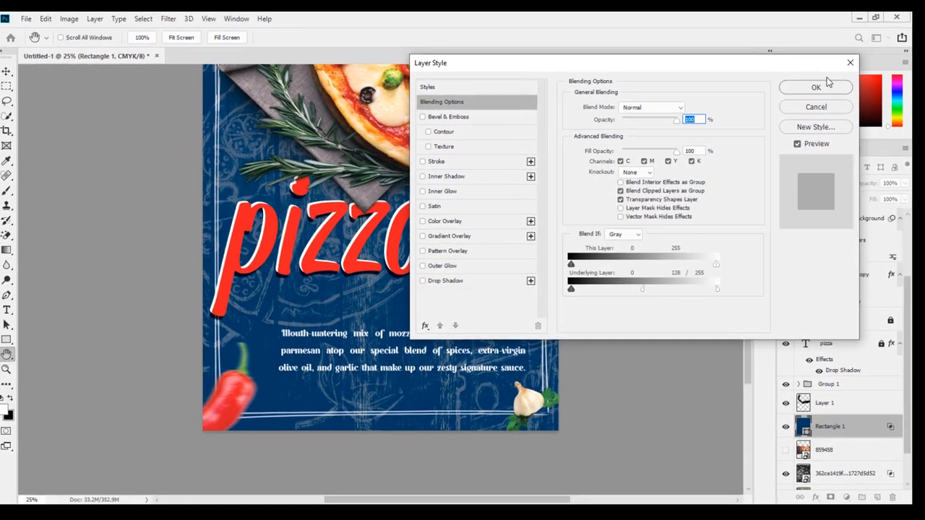
click(798, 101)
Nudge the ketchup spoon slightly and set its drop shadow distance to 11 px.
scroll(612, 290, up, 1)
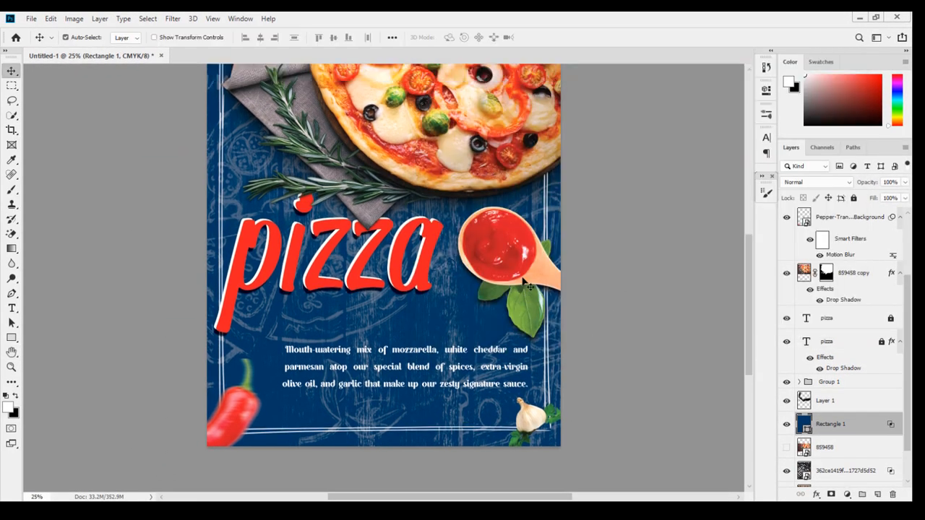
mouse_move(526, 276)
mouse_down()
mouse_move(532, 269)
mouse_move(522, 264)
mouse_move(528, 273)
mouse_up()
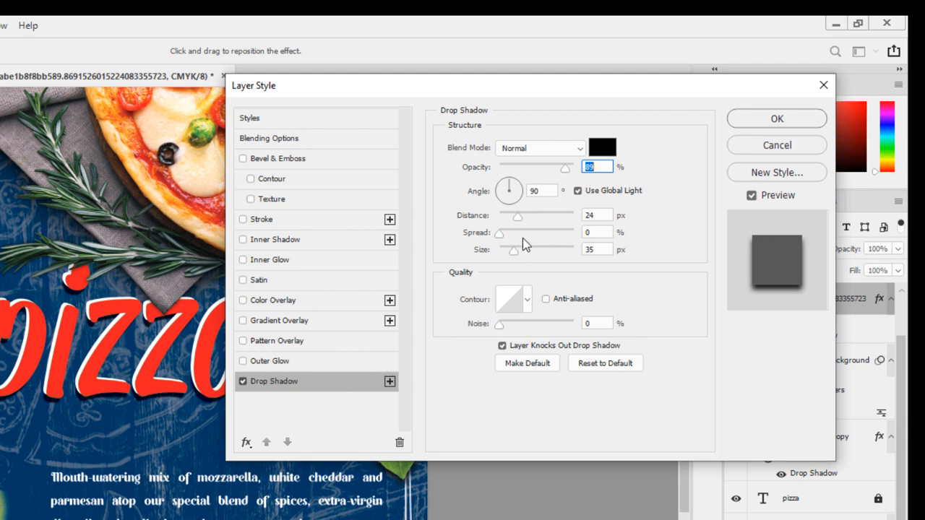
drag(515, 216, 510, 218)
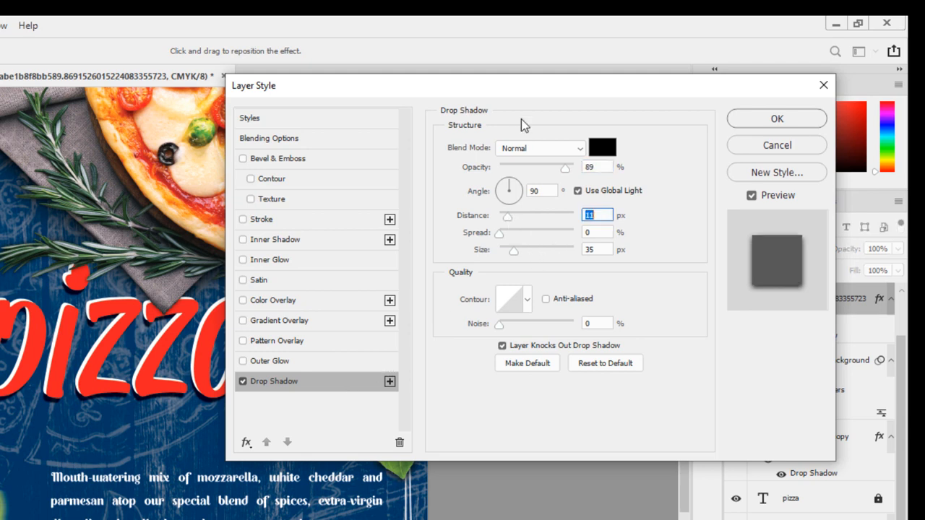
drag(498, 87, 31, 129)
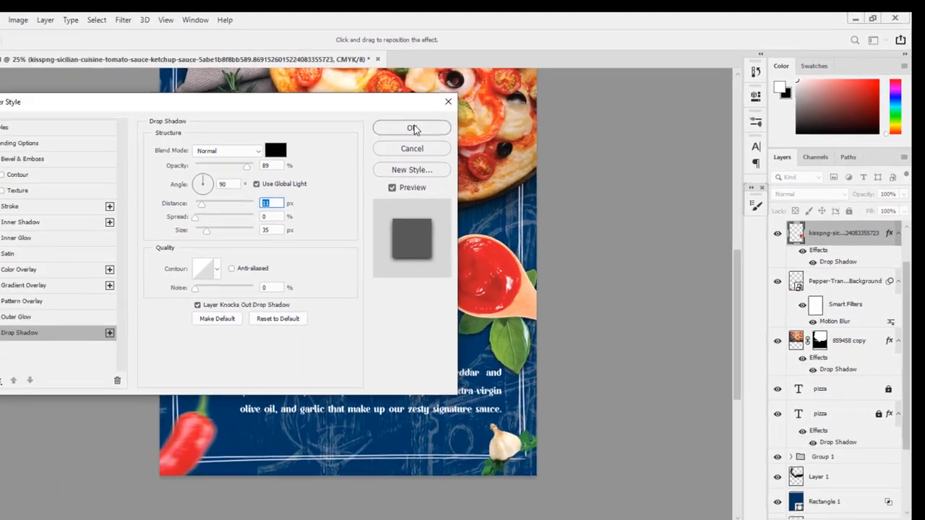
click(272, 160)
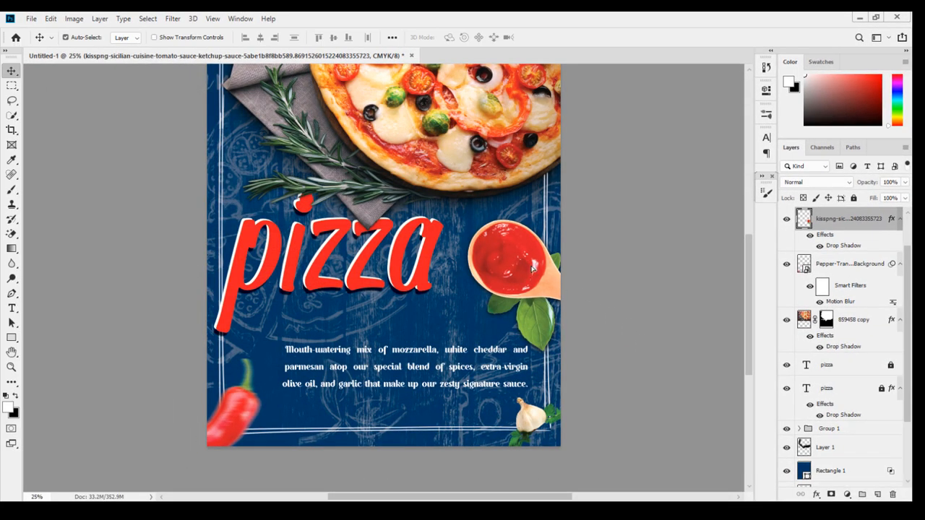
Nudge the ketchup spoon slightly down and to the right.
drag(532, 268, 537, 273)
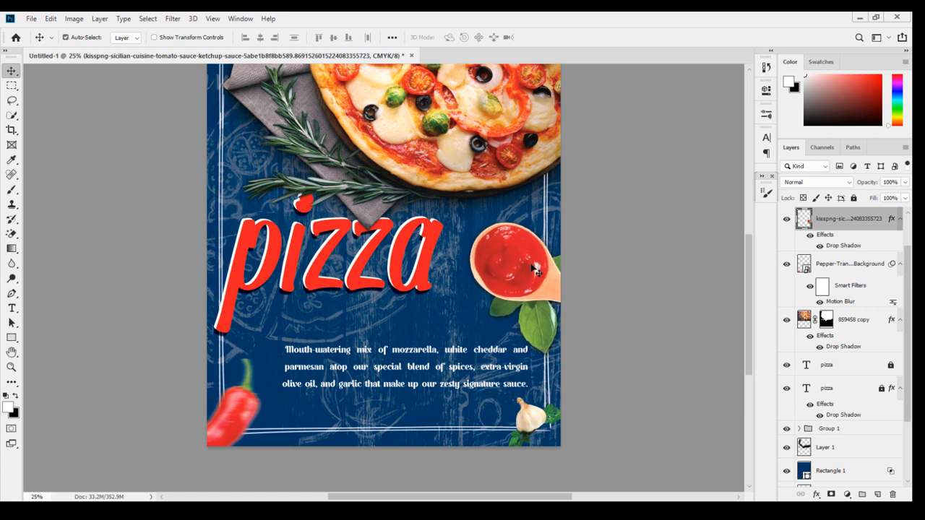
scroll(340, 329, up, 5)
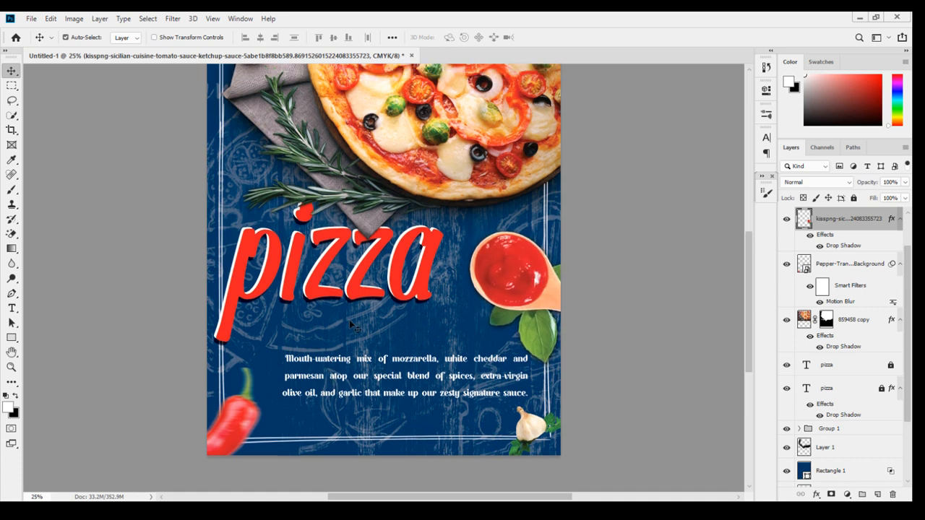
scroll(373, 317, up, 2)
scroll(373, 318, down, 7)
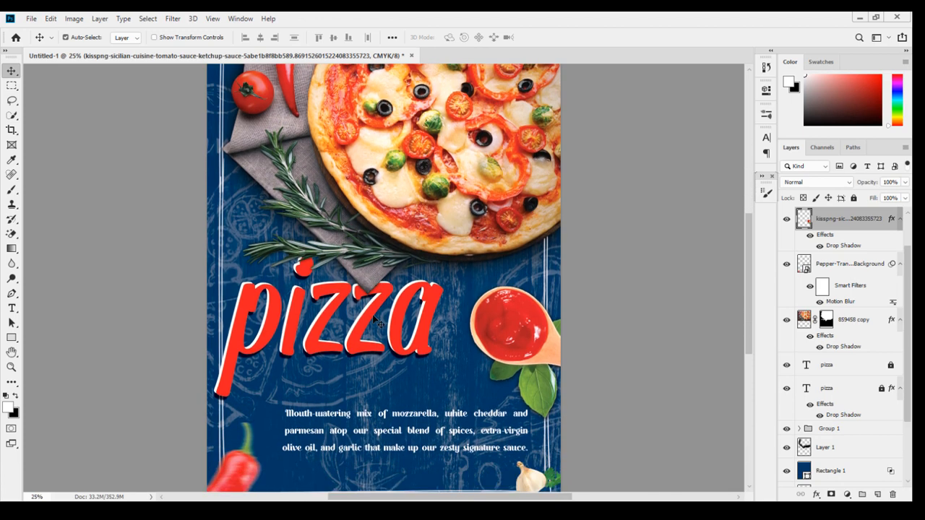
scroll(373, 318, down, 1)
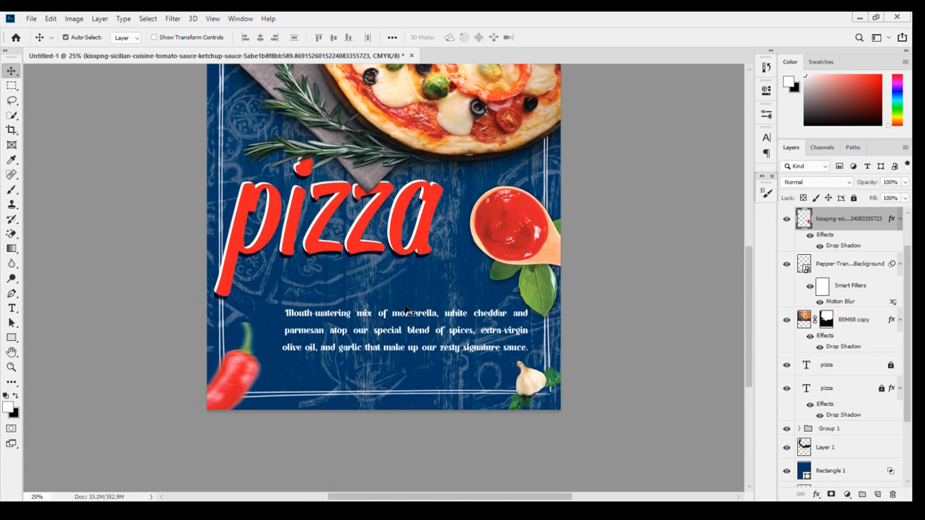
scroll(409, 302, down, 1)
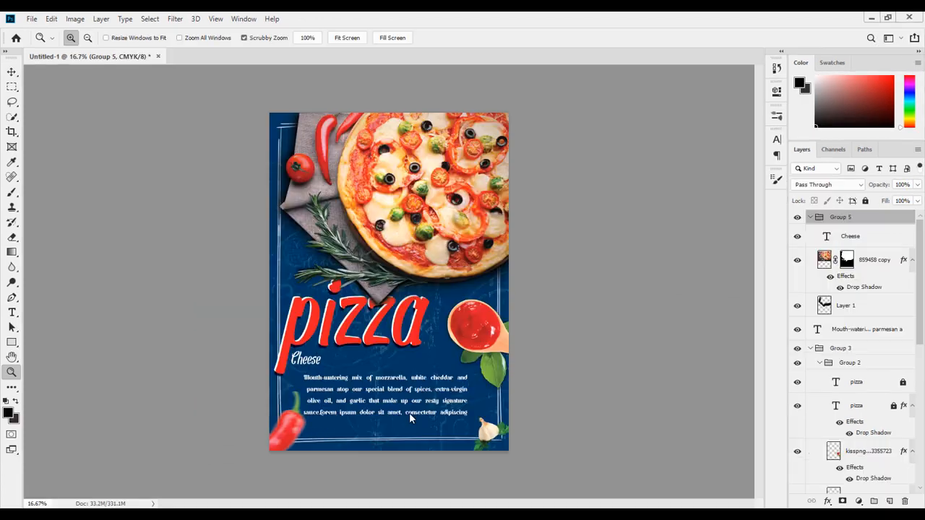
Place the AdobeStock_191057762 spices photo into the poster and flip it horizontally.
click(180, 450)
key(v)
scroll(210, 425, down, 4)
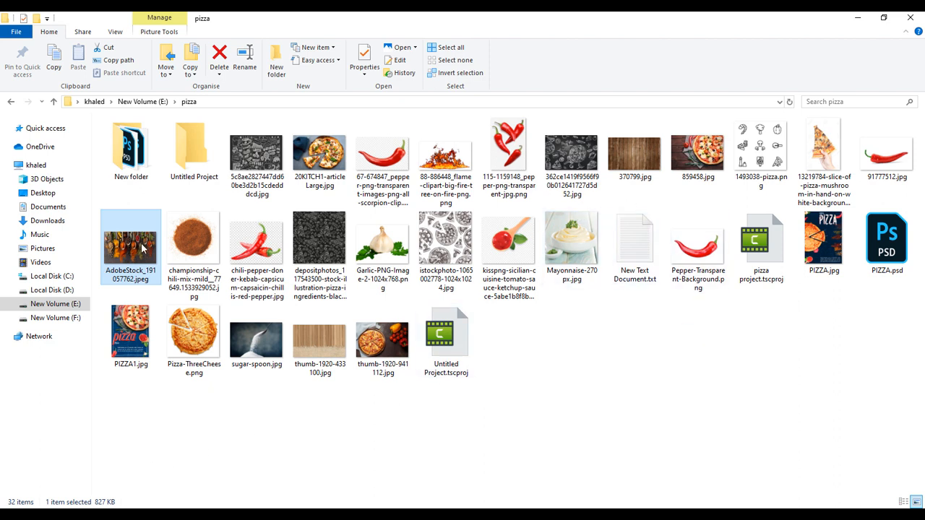
drag(133, 289, 327, 369)
right_click(387, 320)
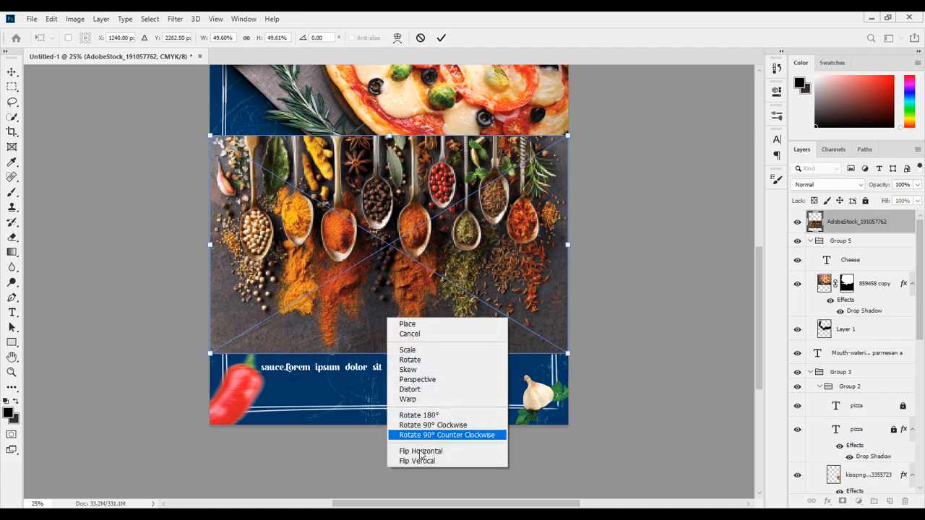
click(423, 453)
Flip the spices photo vertically, move it down to the poster's bottom edge and commit the placement.
right_click(412, 333)
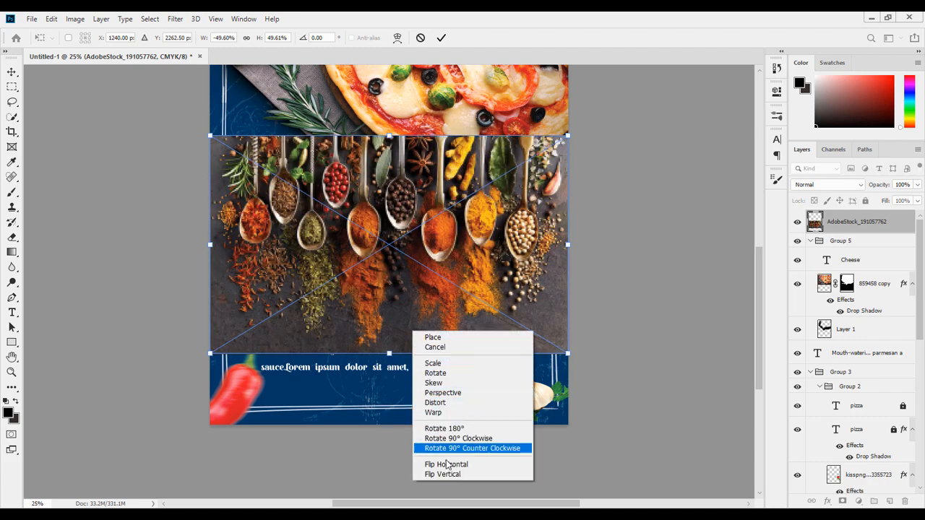
click(441, 474)
drag(408, 294, 407, 490)
key(Return)
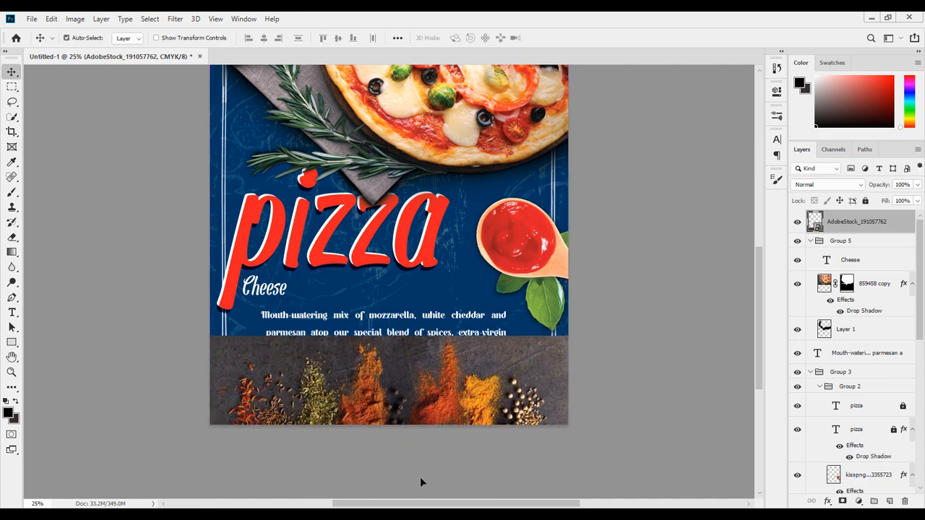
Use the Magic Eraser at tolerance 32 to remove the dark background around the spices in the photo.
right_click(12, 246)
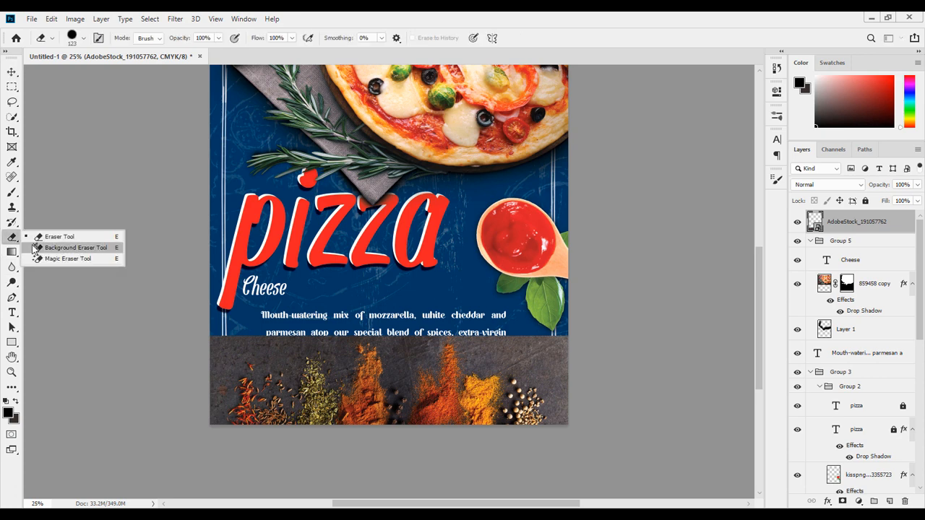
click(34, 248)
right_click(15, 242)
click(57, 258)
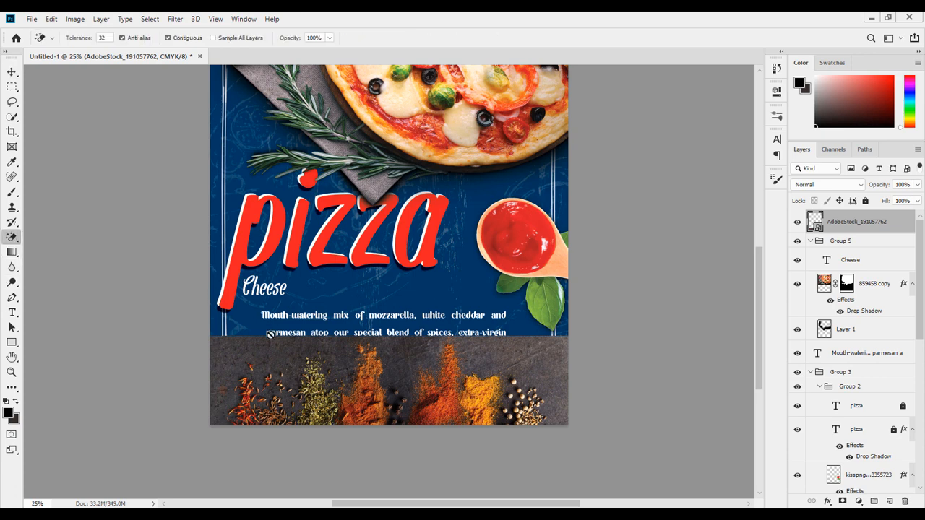
click(290, 348)
click(442, 213)
click(282, 346)
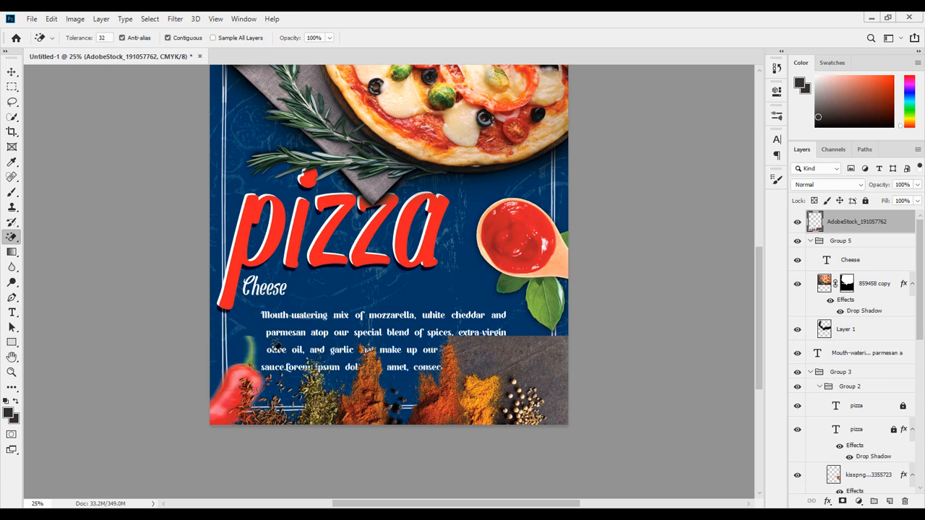
click(546, 352)
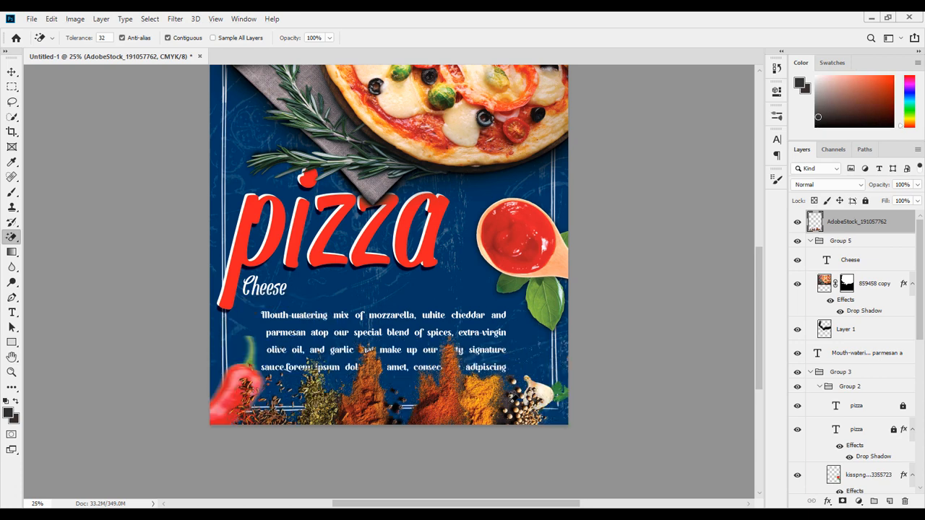
click(516, 394)
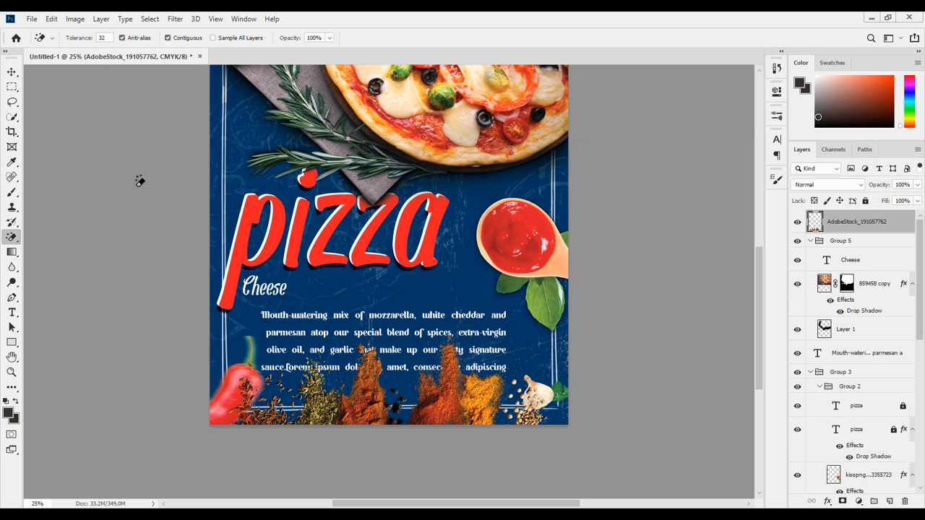
Move the spices layer down the layer stack to sit below the garlic layer inside Group 3.
click(11, 72)
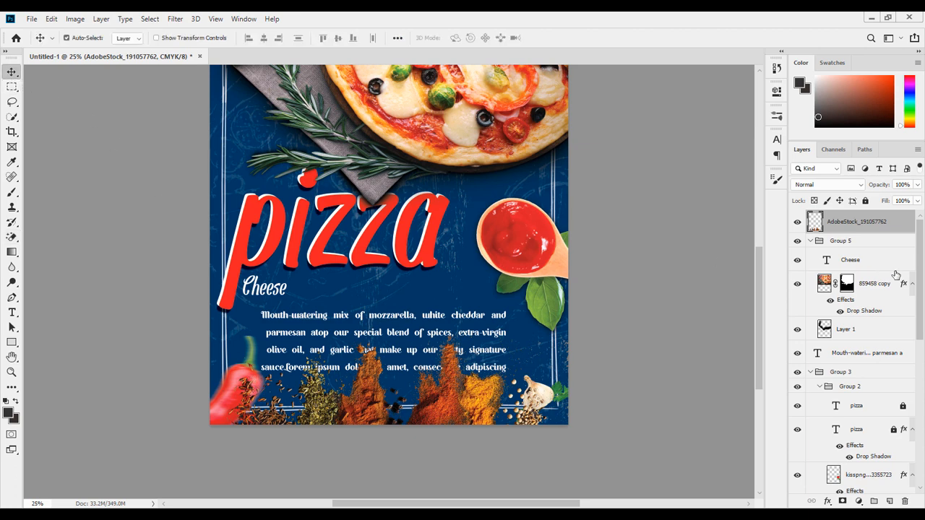
drag(873, 229, 895, 364)
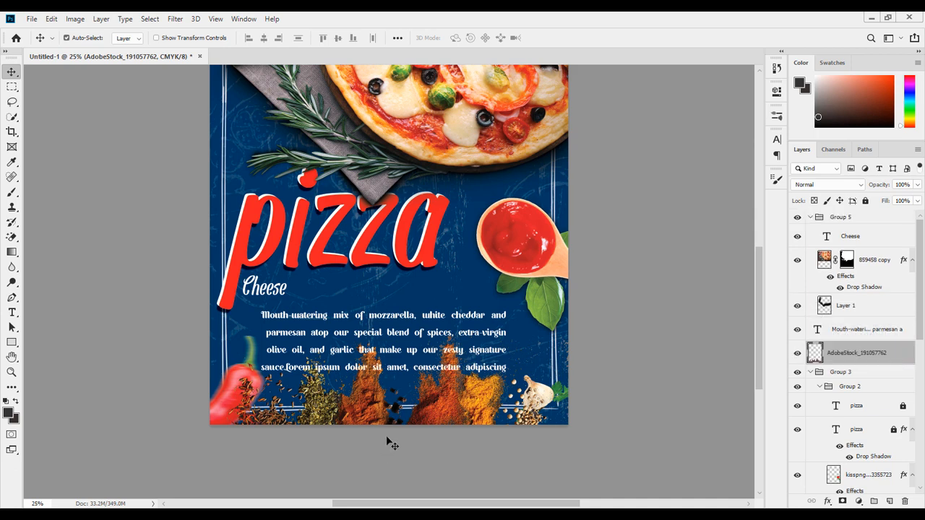
scroll(506, 405, down, 2)
scroll(550, 386, down, 1)
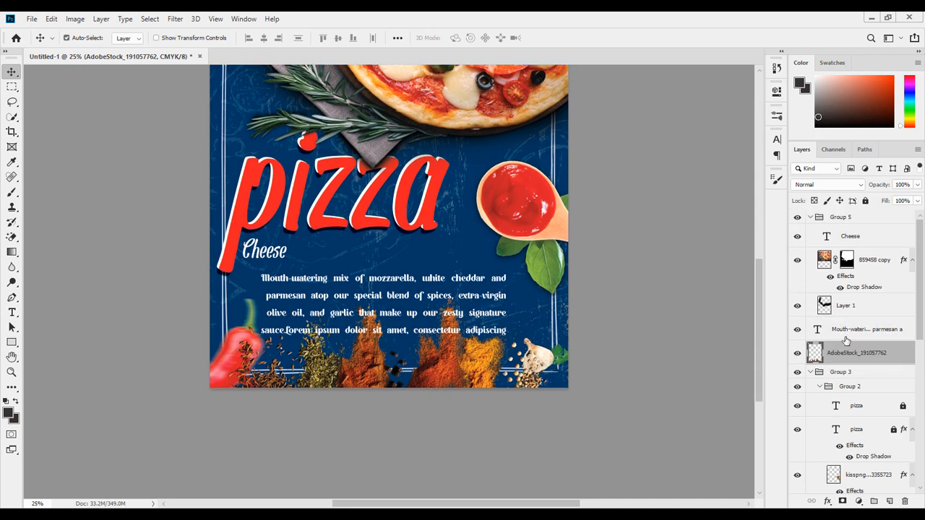
scroll(846, 339, down, 4)
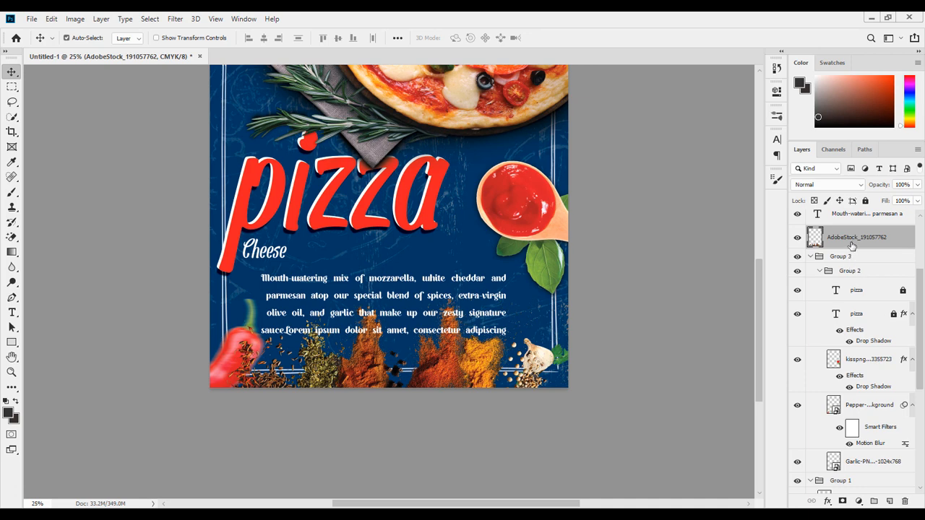
drag(851, 246, 842, 443)
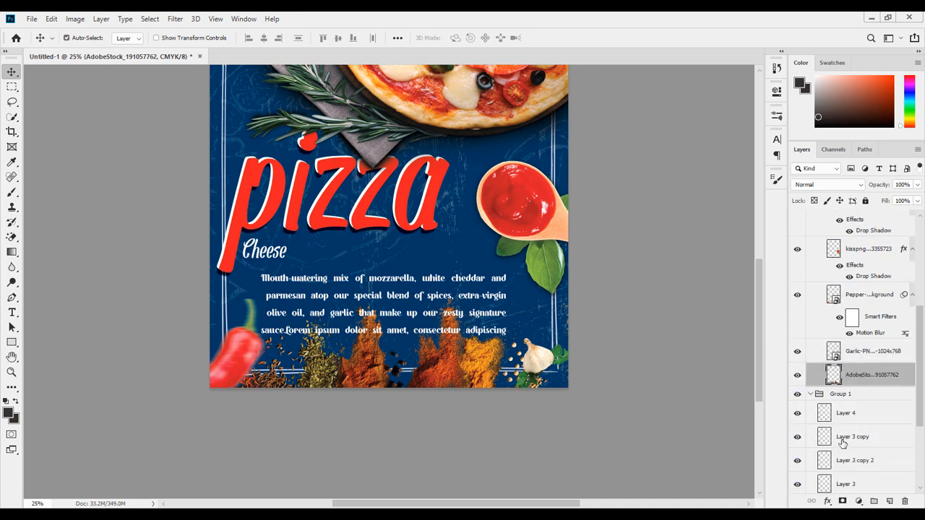
scroll(541, 395, up, 3)
scroll(796, 216, up, 1)
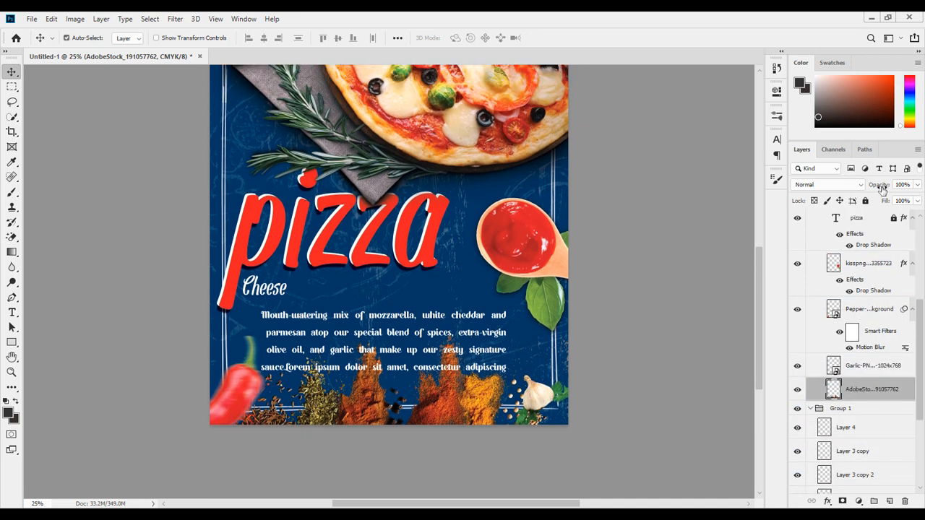
mouse_move(882, 189)
mouse_down()
mouse_move(866, 190)
mouse_move(881, 197)
mouse_up()
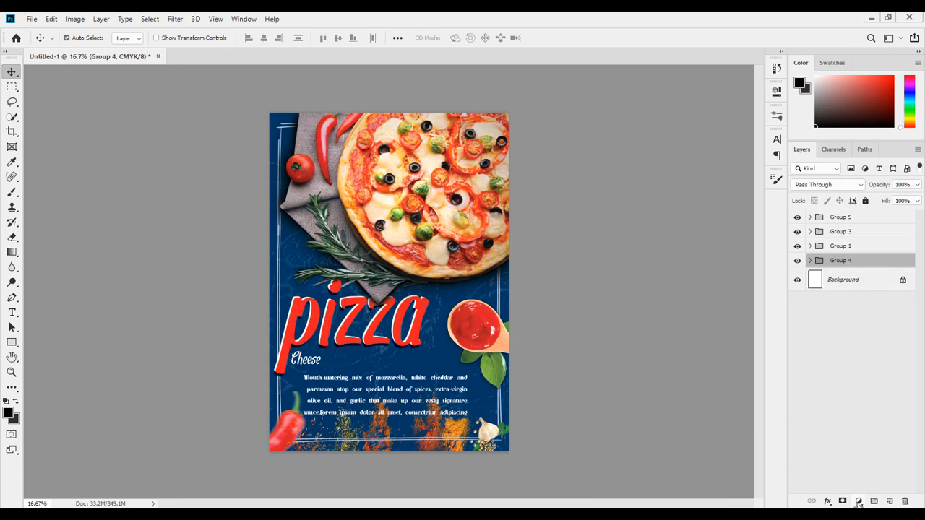
click(859, 500)
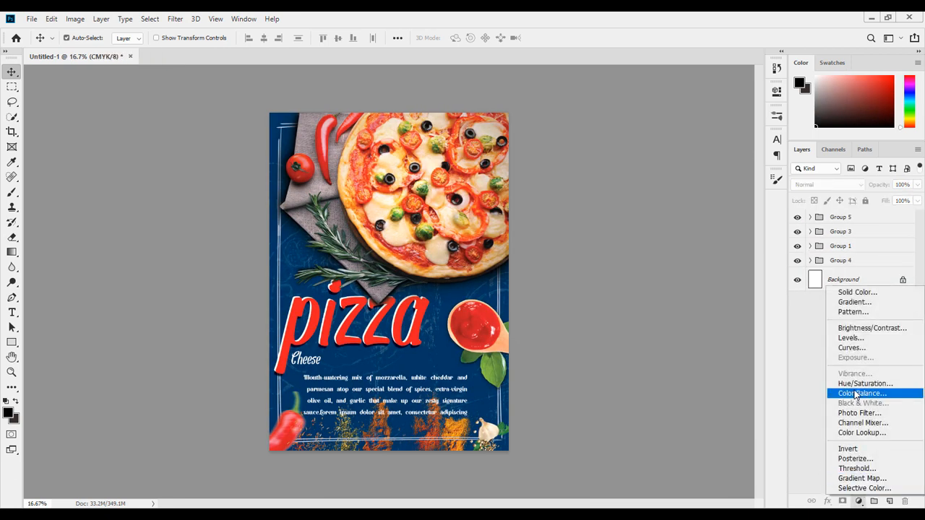
click(823, 259)
click(827, 261)
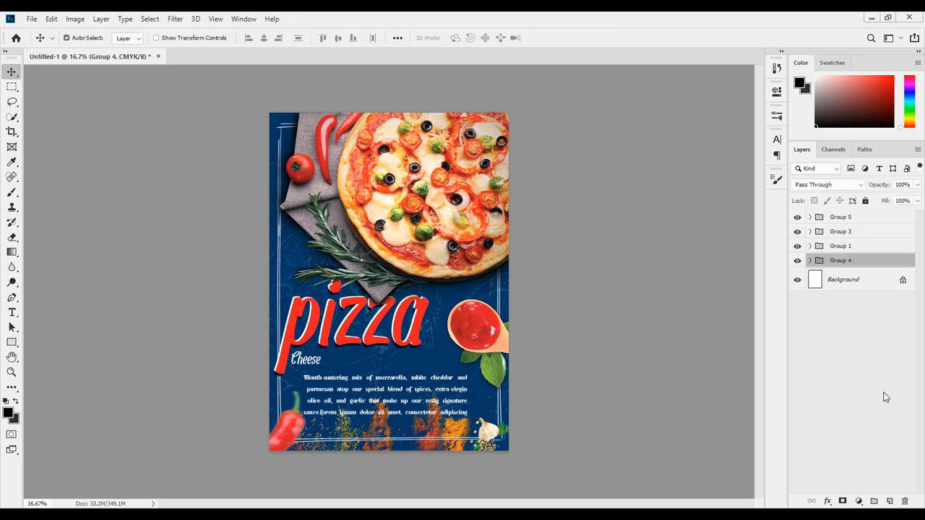
Add a Hue/Saturation adjustment layer above Group 4 with hue +4, saturation +2 and lightness -27.
click(859, 501)
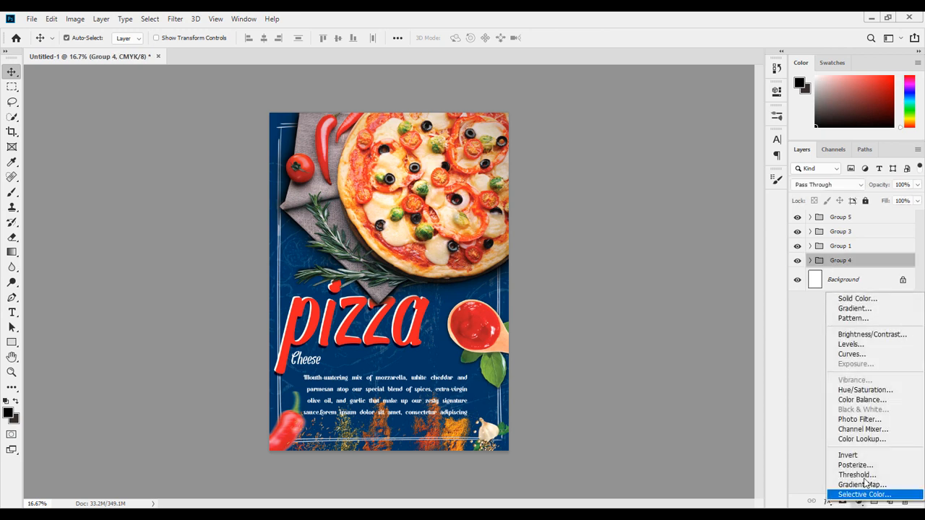
click(860, 386)
mouse_move(677, 214)
mouse_down()
mouse_move(658, 220)
mouse_move(714, 196)
mouse_move(669, 197)
mouse_move(699, 203)
mouse_move(679, 203)
mouse_up()
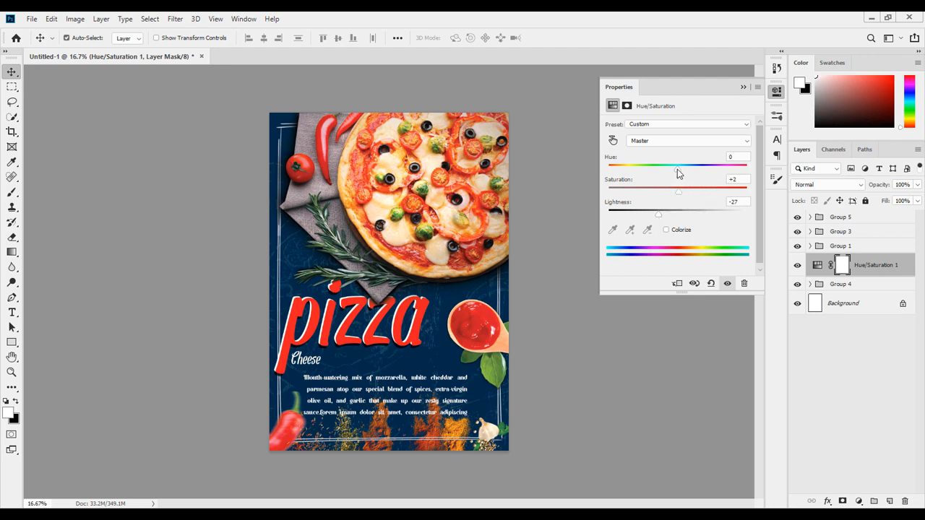
drag(677, 169, 675, 171)
Add a Color Balance adjustment layer with midtones set to red +28, green +18 and blue about +8.
click(858, 500)
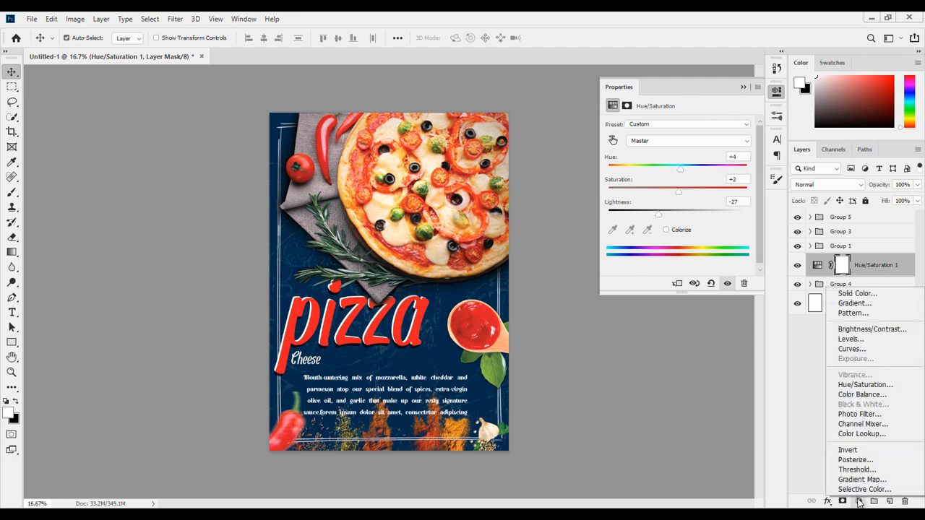
click(868, 397)
drag(660, 168, 678, 153)
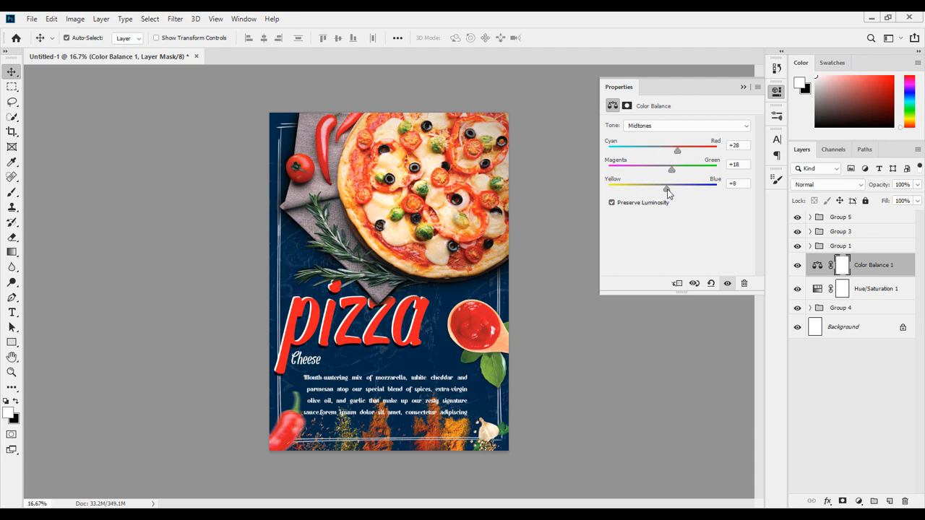
drag(667, 193, 670, 196)
click(742, 86)
Zoom in and scroll over the poster to inspect the pizza, title and description after the colour adjustments.
key(z)
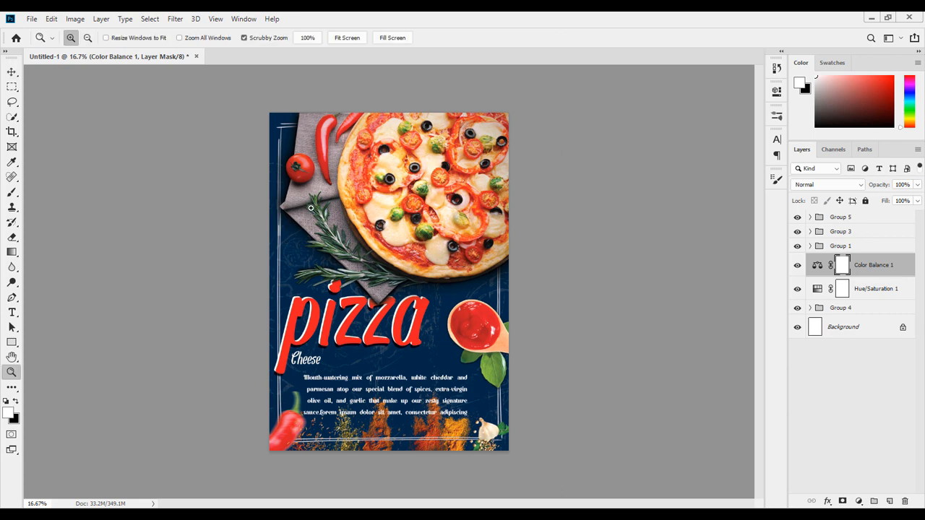
key(ctrl+plus)
key(ctrl+plus)
scroll(379, 281, up, 2)
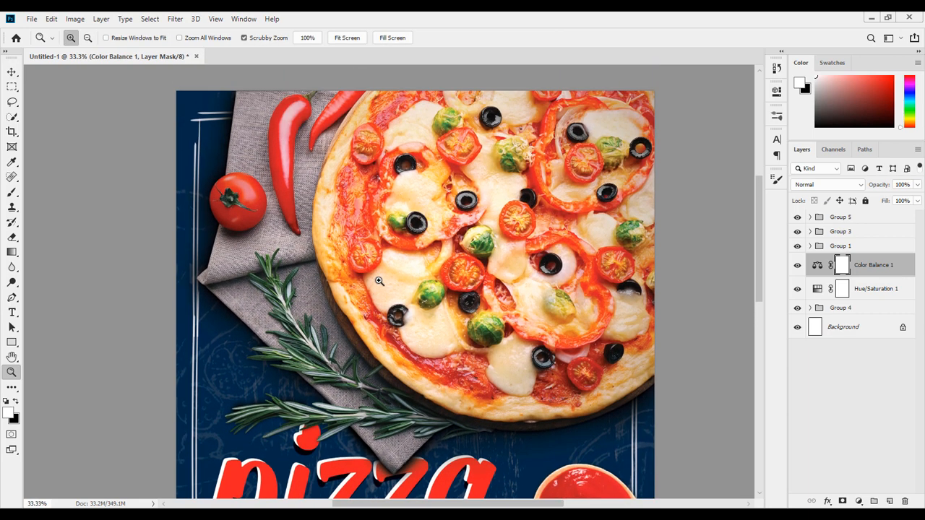
scroll(379, 281, down, 5)
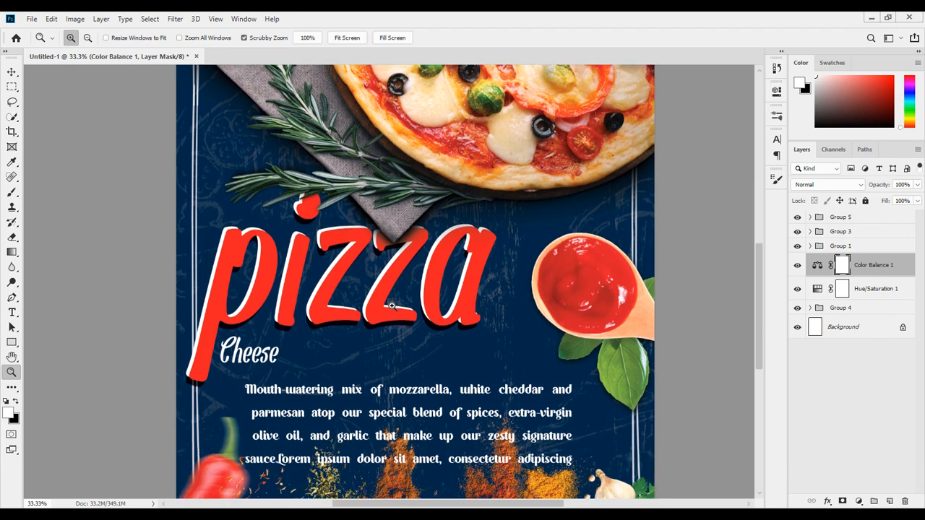
scroll(391, 306, down, 2)
scroll(390, 306, up, 3)
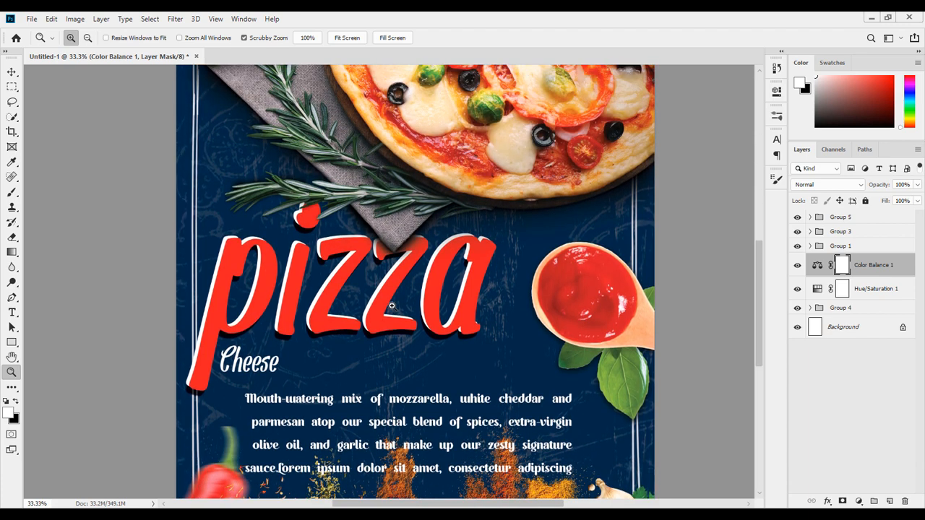
key(ctrl+minus)
key(ctrl+minus)
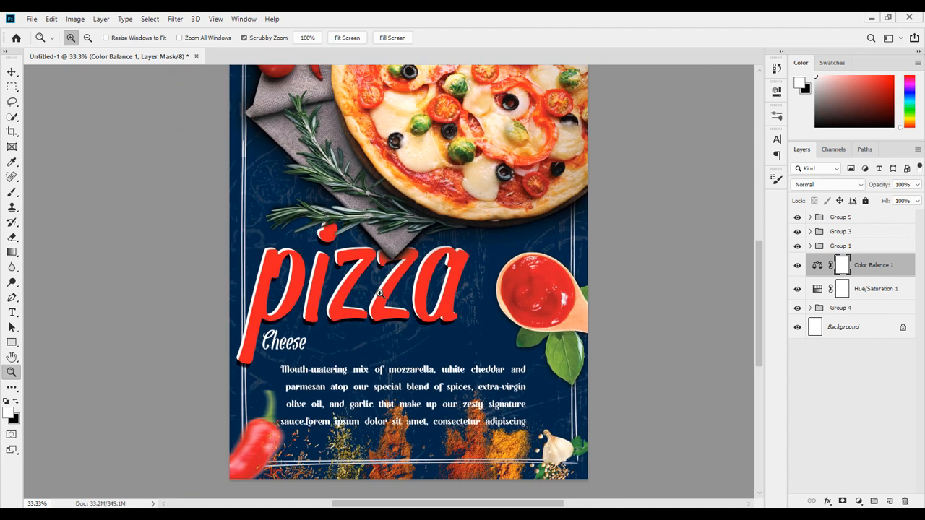